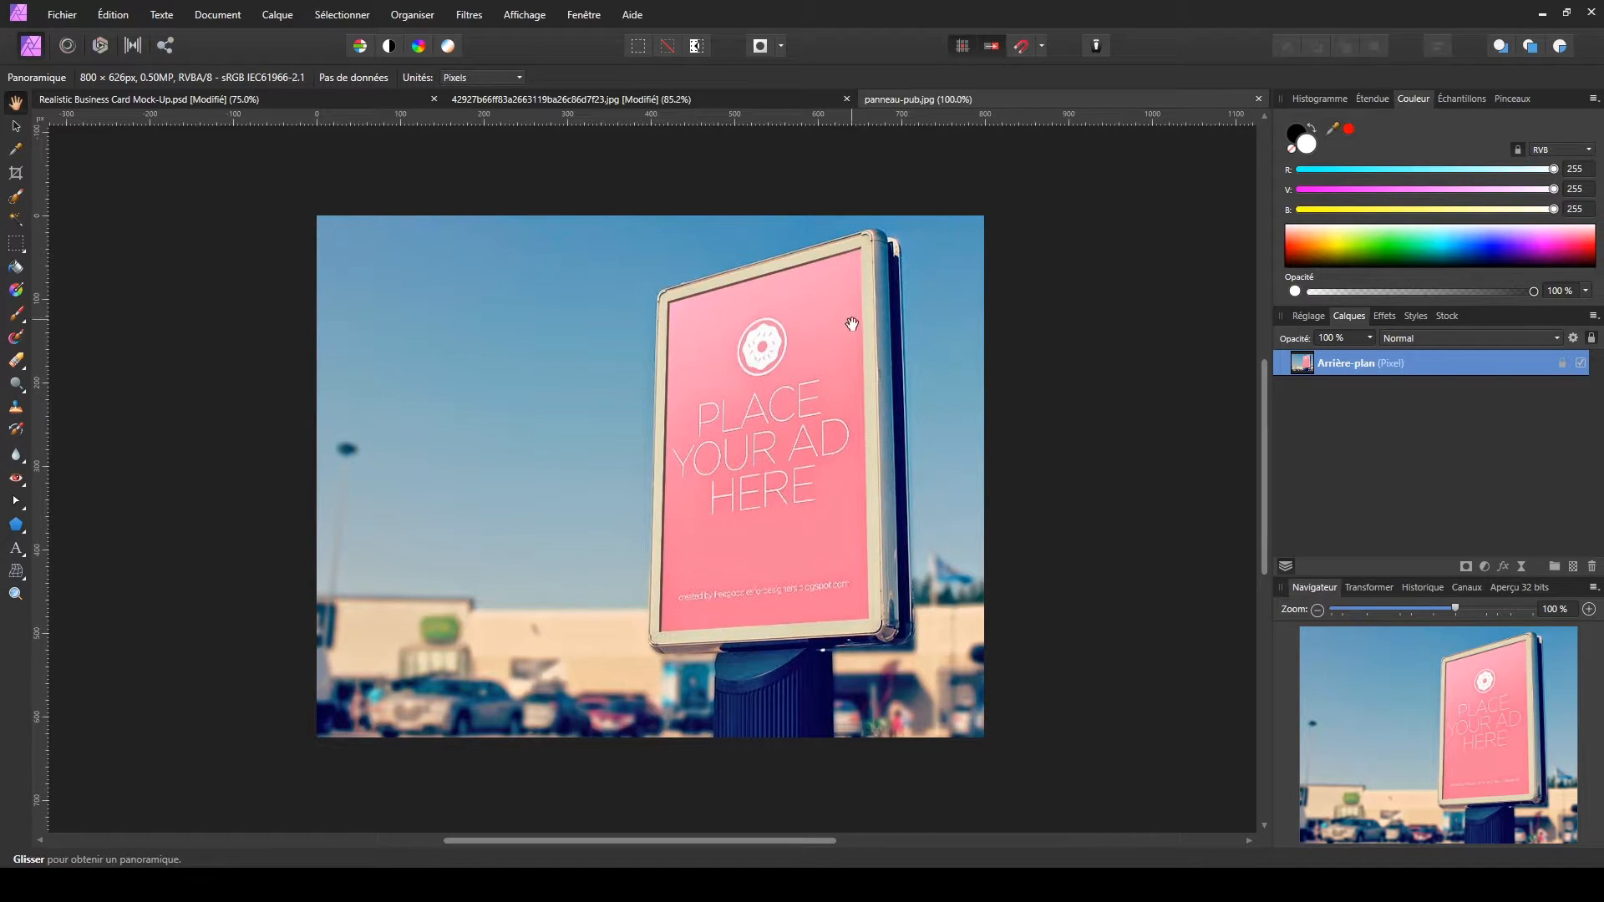
- Open the poster image sup2pub-Affiche-731x1024.jpg from the photos folder
left_click(62, 14)
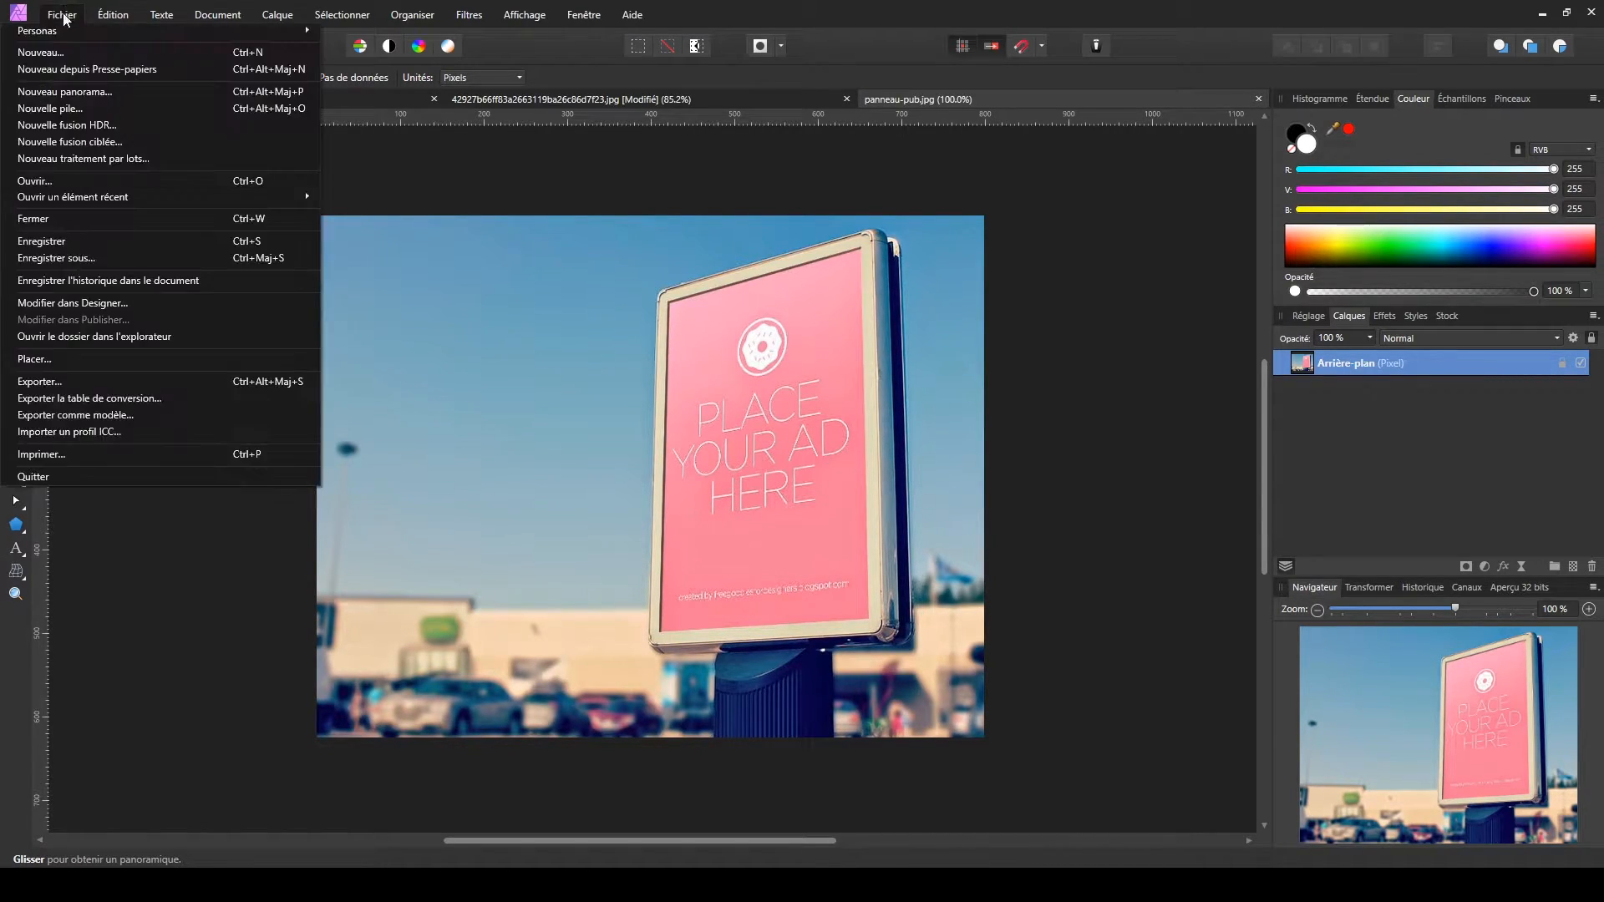
left_click(67, 181)
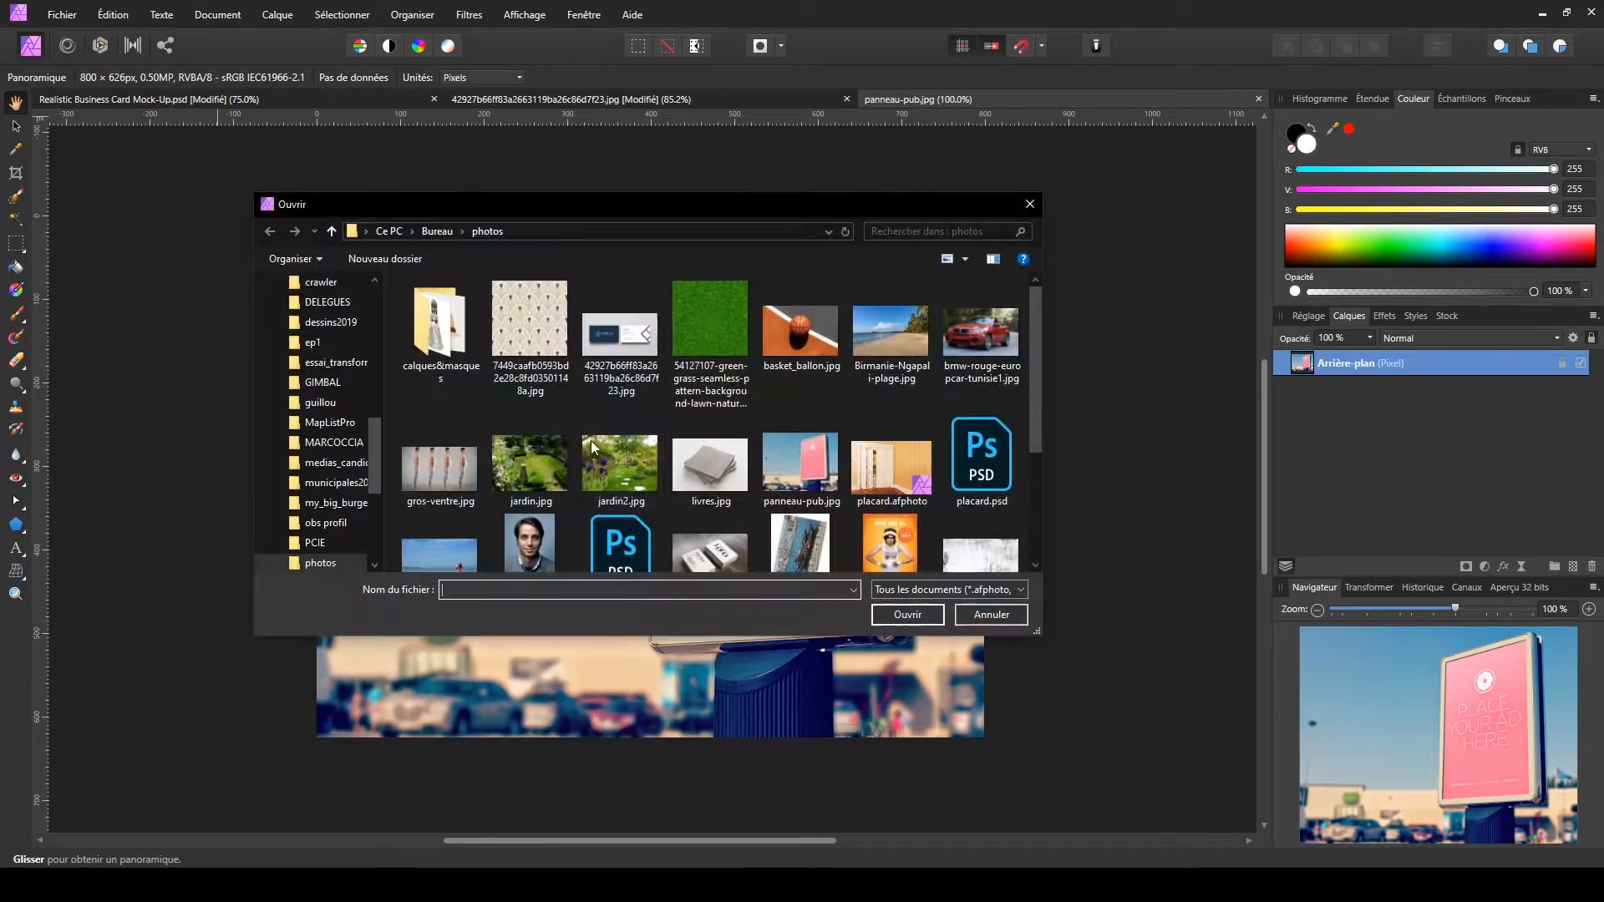
left_click(898, 543)
double_click(897, 543)
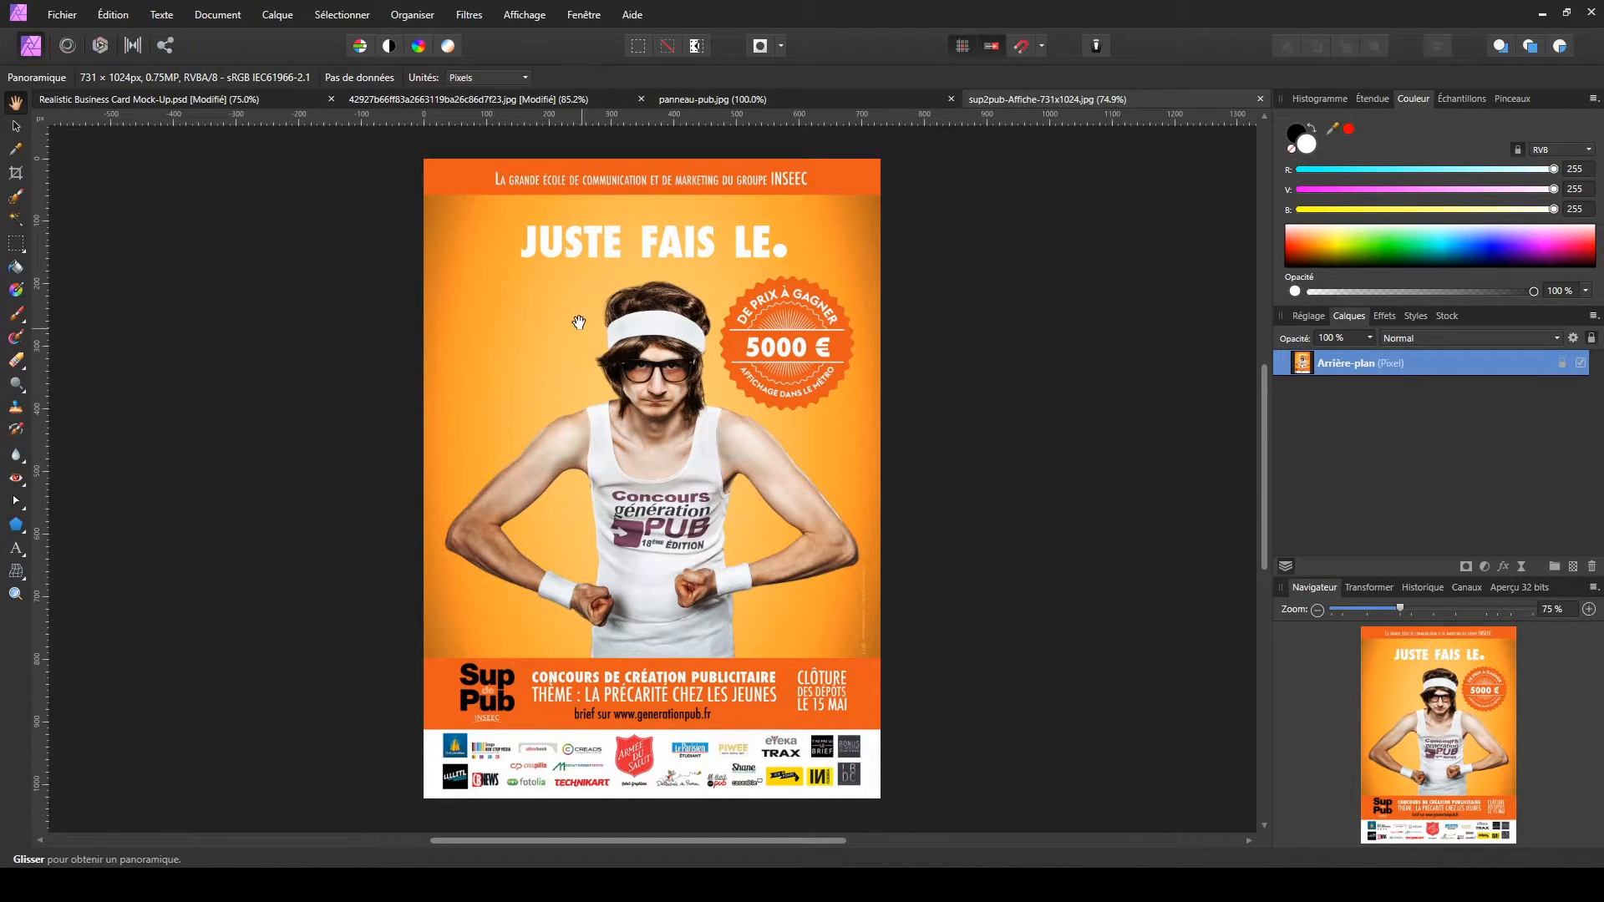
- Select the entire poster image and return to the panneau-pub.jpg document
left_click(15, 243)
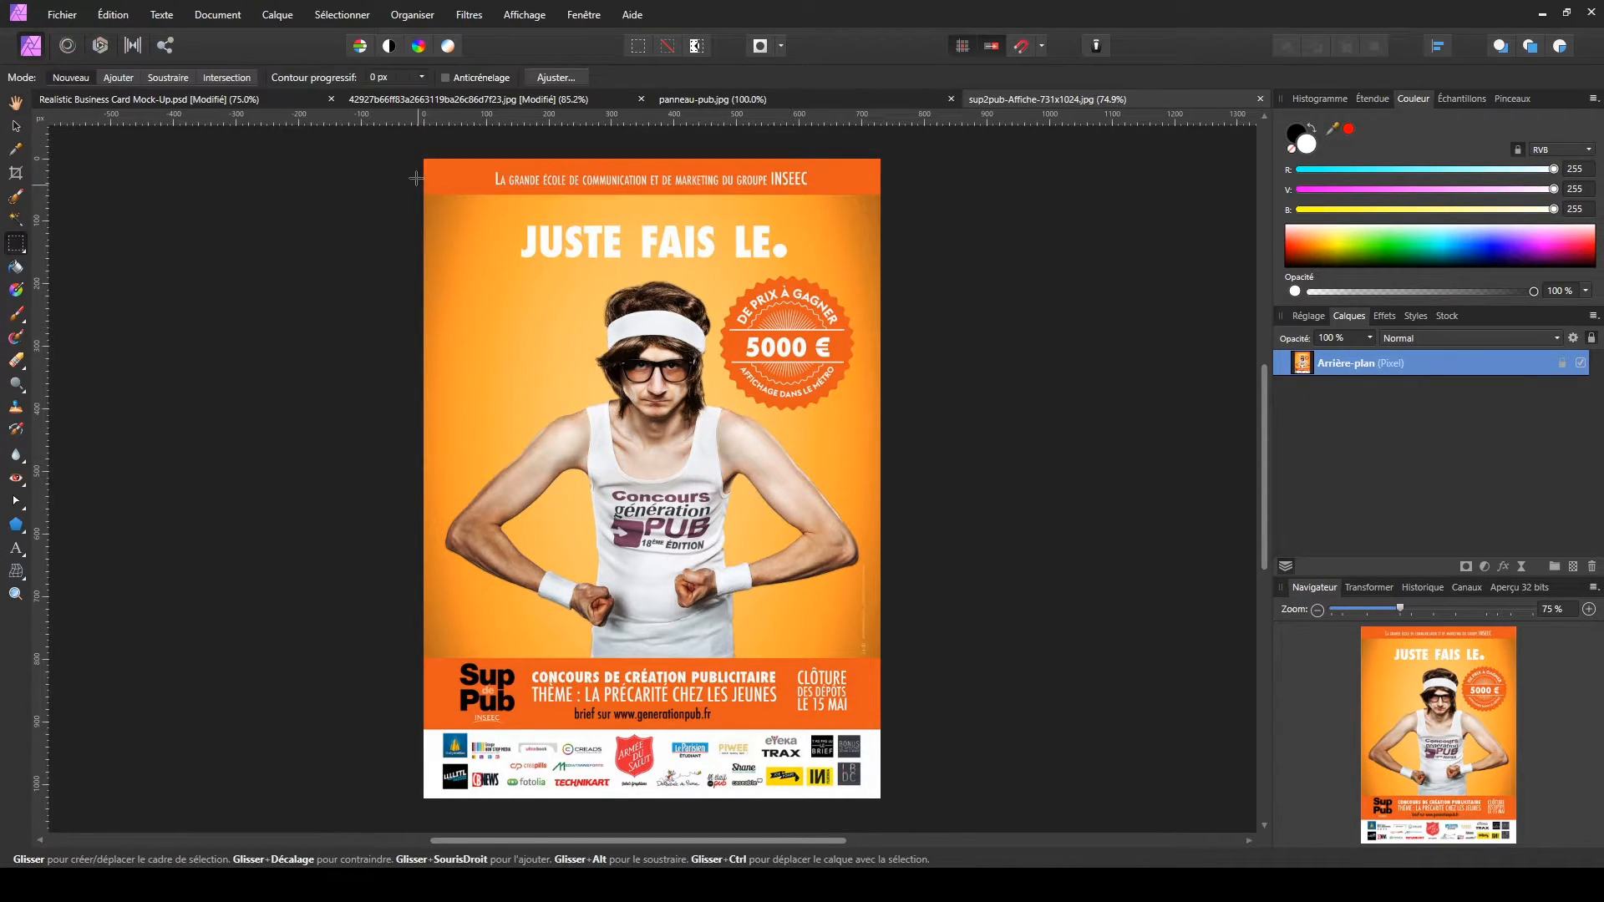
left_click_drag(411, 157, 646, 615)
key("ctrl+a")
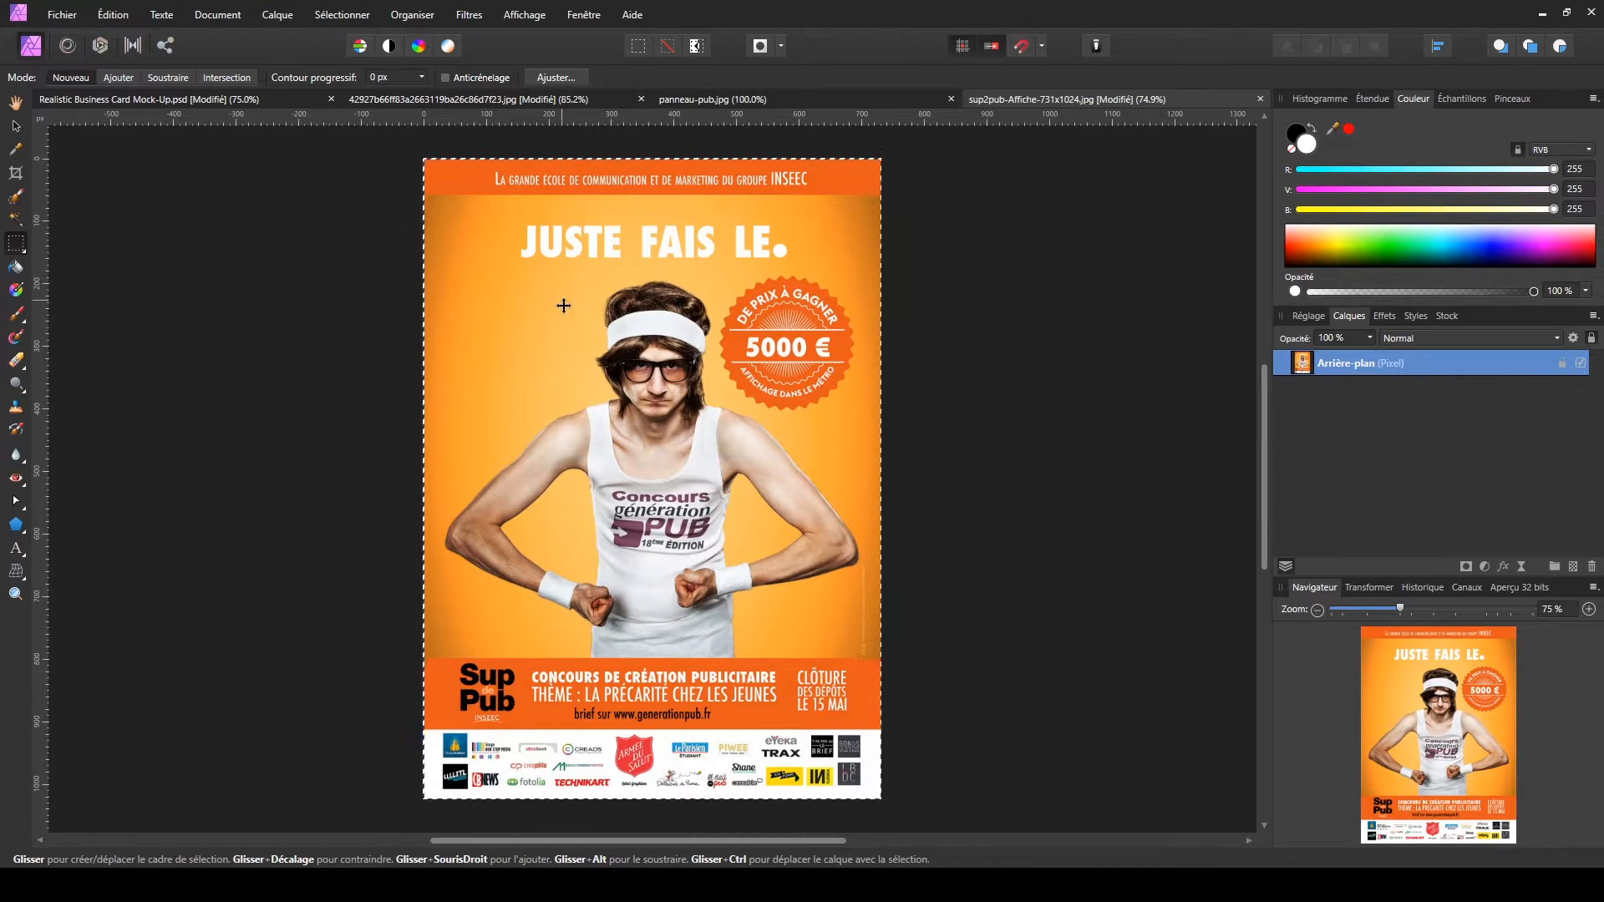
left_click(724, 97)
key("h")
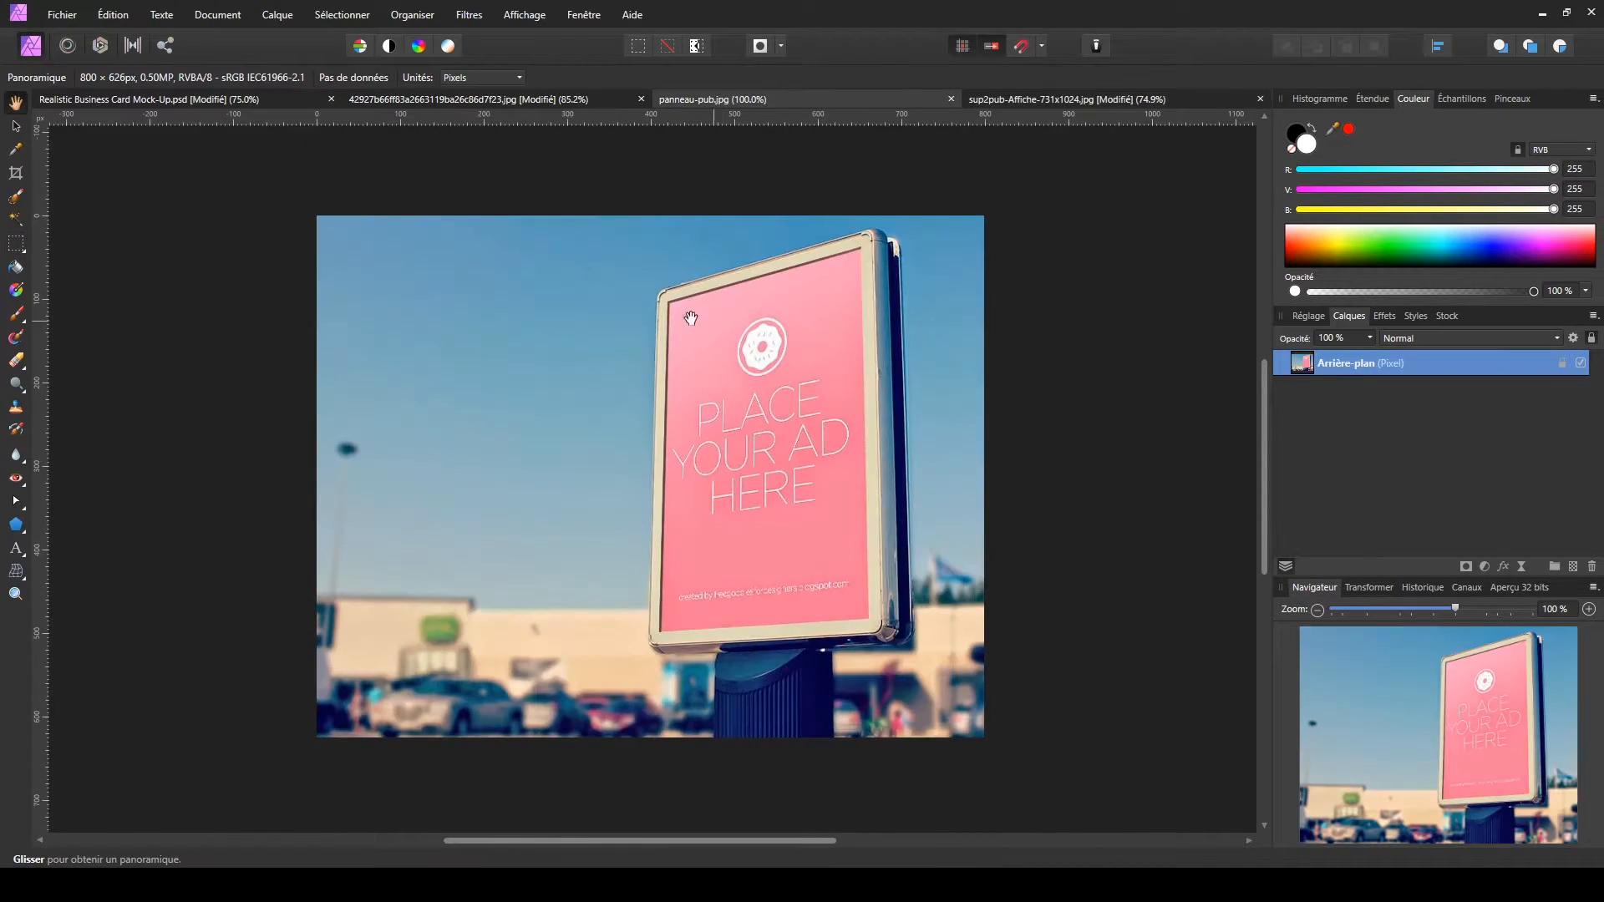
- Place the sup2pub-Affiche-731x1024 poster image into the billboard document at its default size
left_click(67, 16)
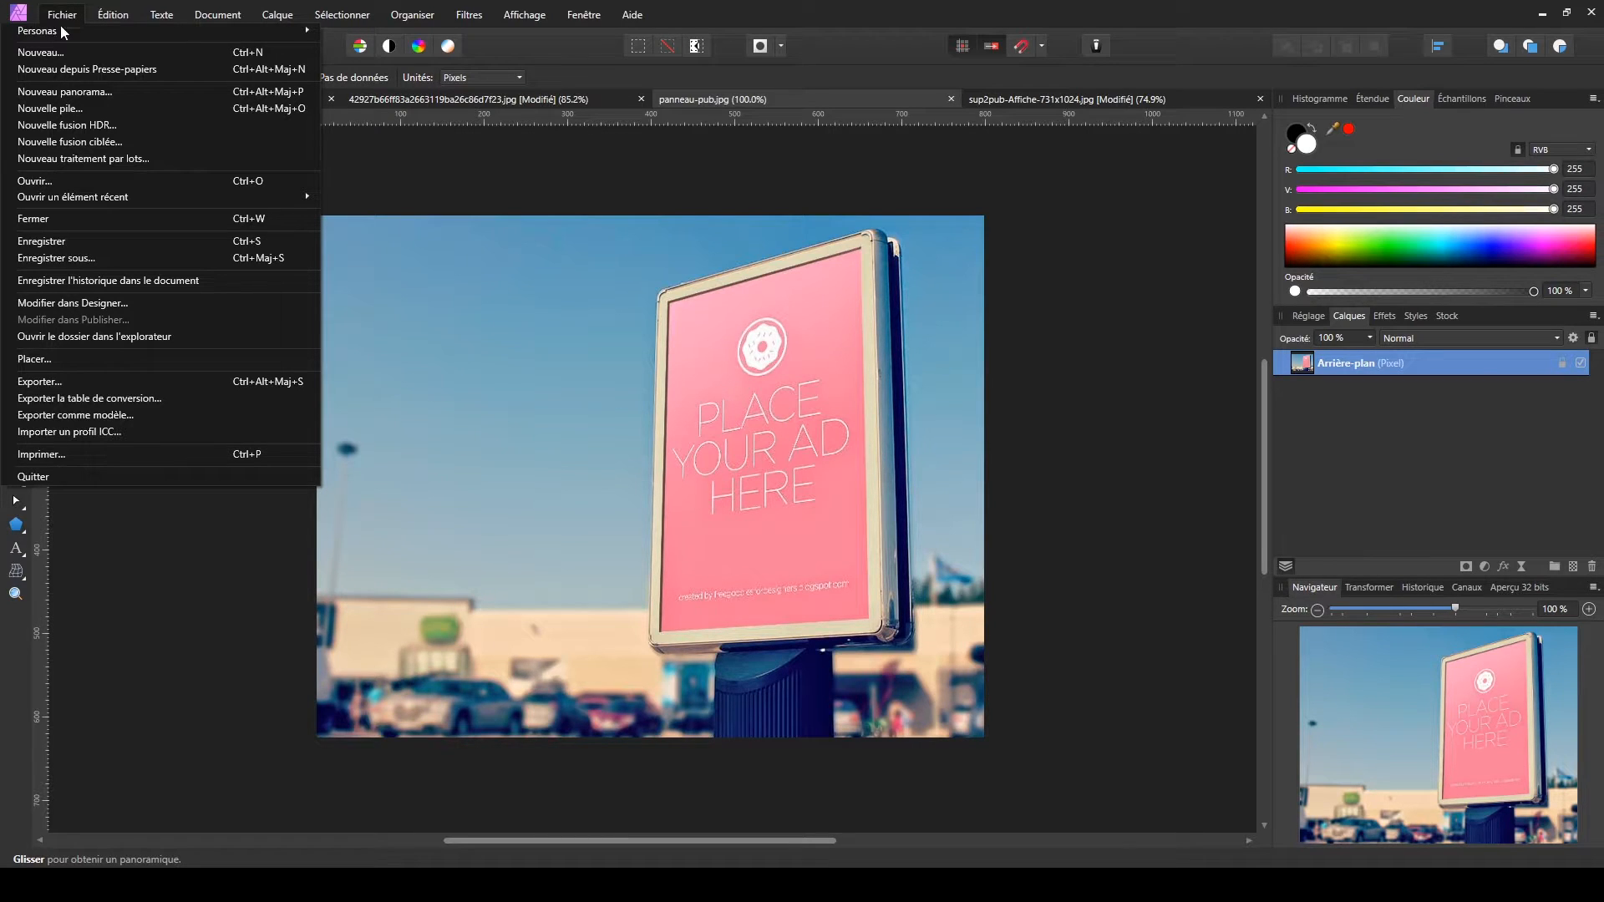
left_click(57, 357)
double_click(891, 385)
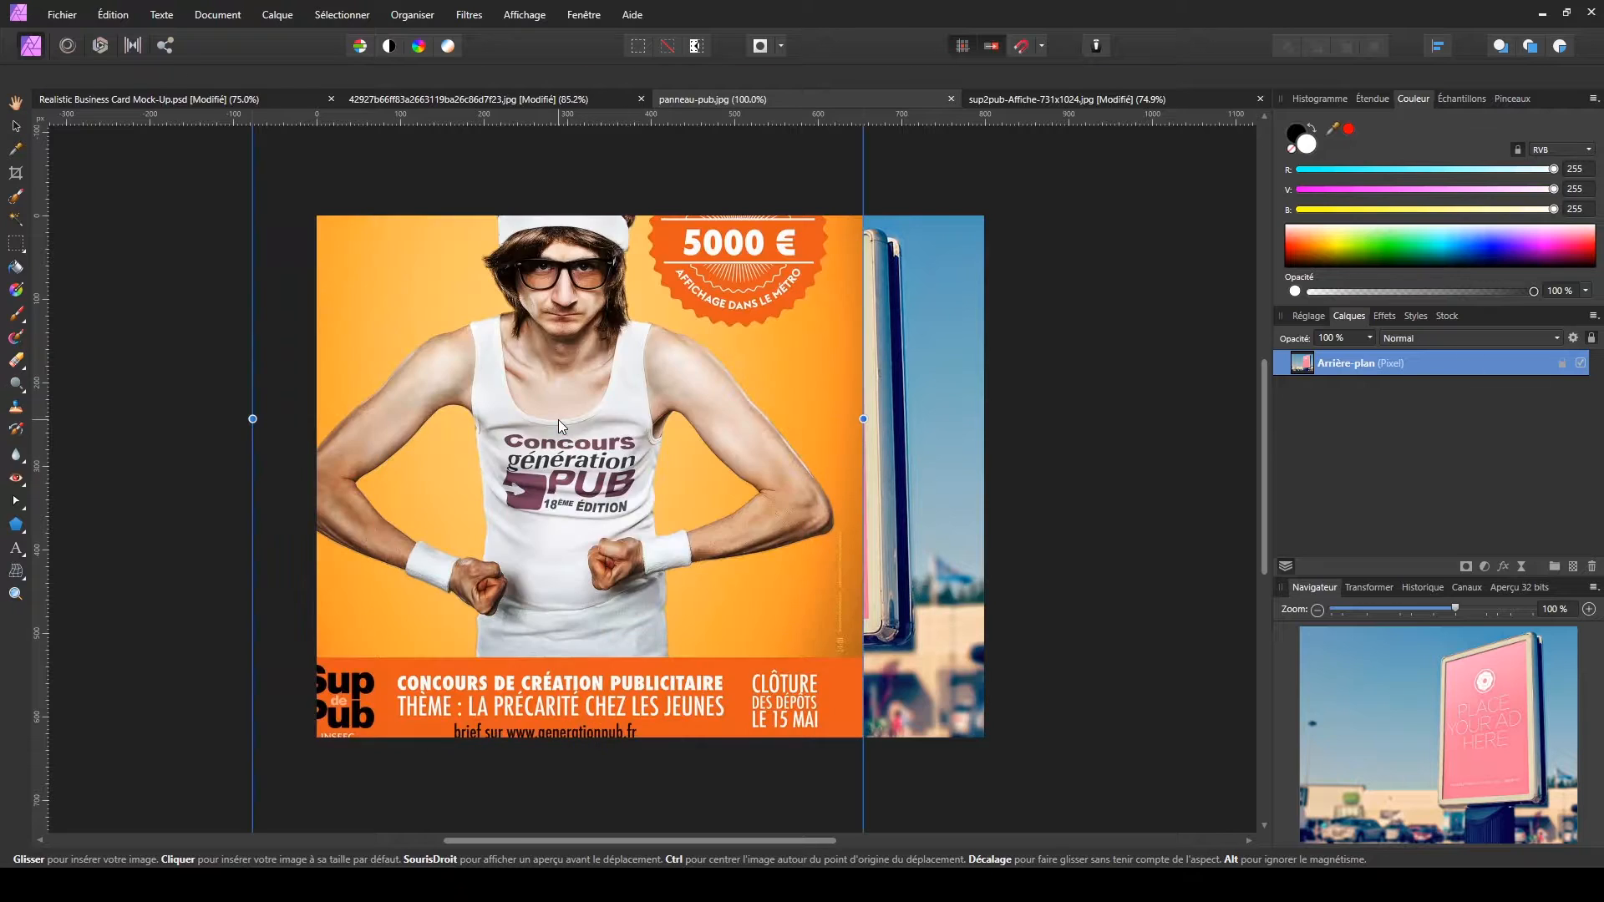
left_click(558, 420)
- Scale the placed poster down proportionally to about 45% and position it partly beside the billboard
left_click_drag(591, 329, 704, 570)
left_click_drag(692, 382, 657, 382)
left_click_drag(330, 267, 717, 570)
left_click_drag(748, 685, 599, 280)
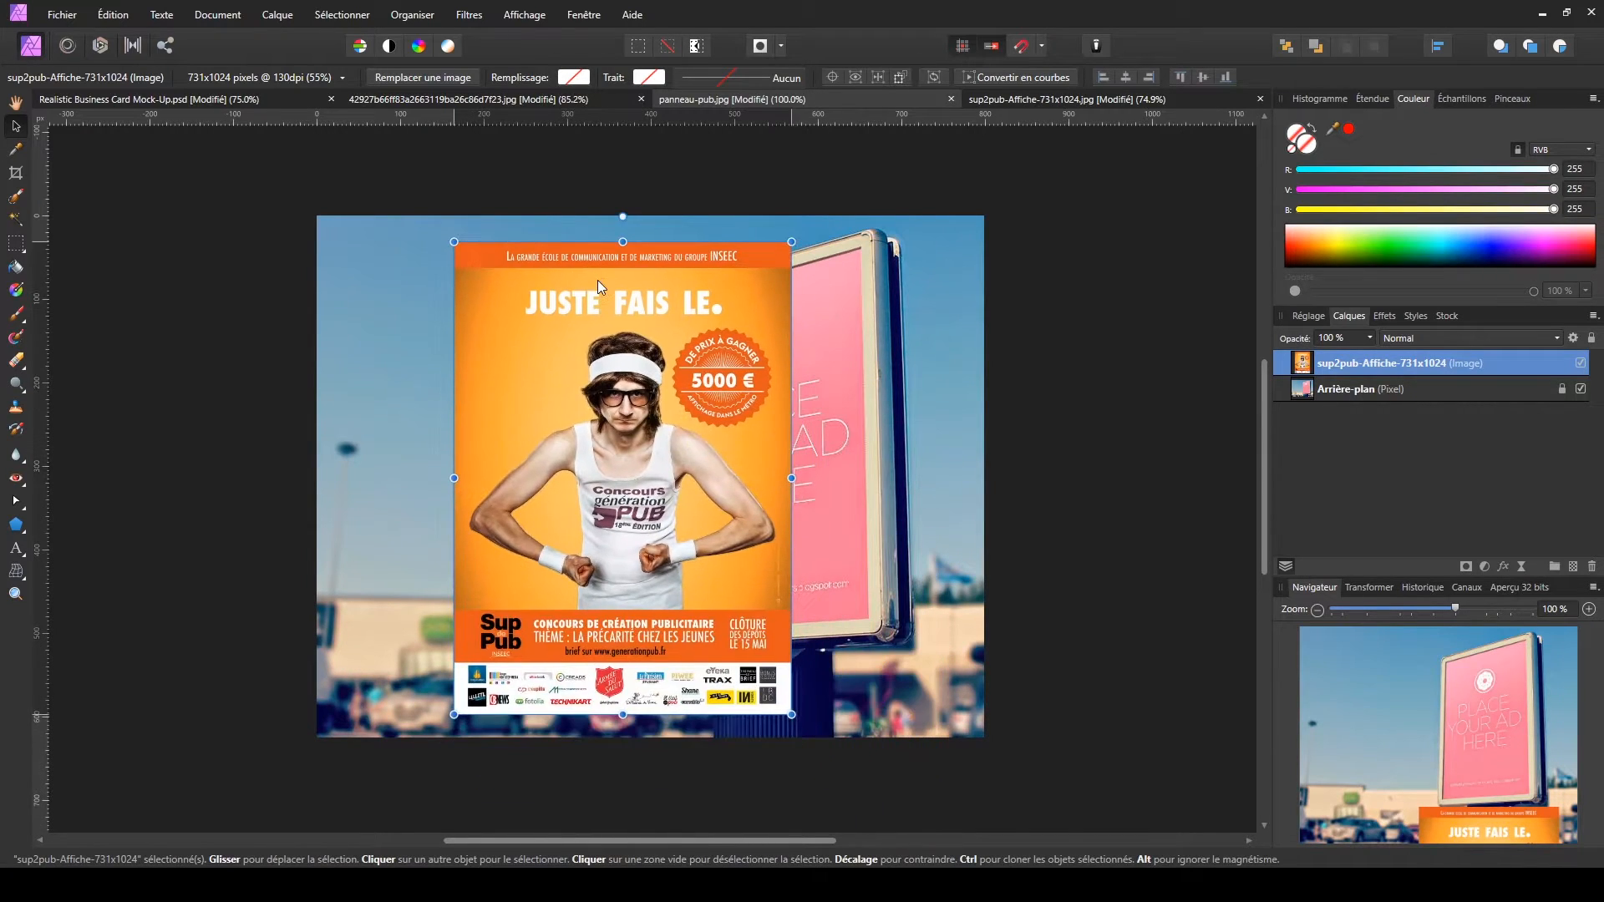
left_click_drag(792, 714, 729, 621)
left_click_drag(645, 493, 815, 493)
left_click_drag(819, 418, 615, 371)
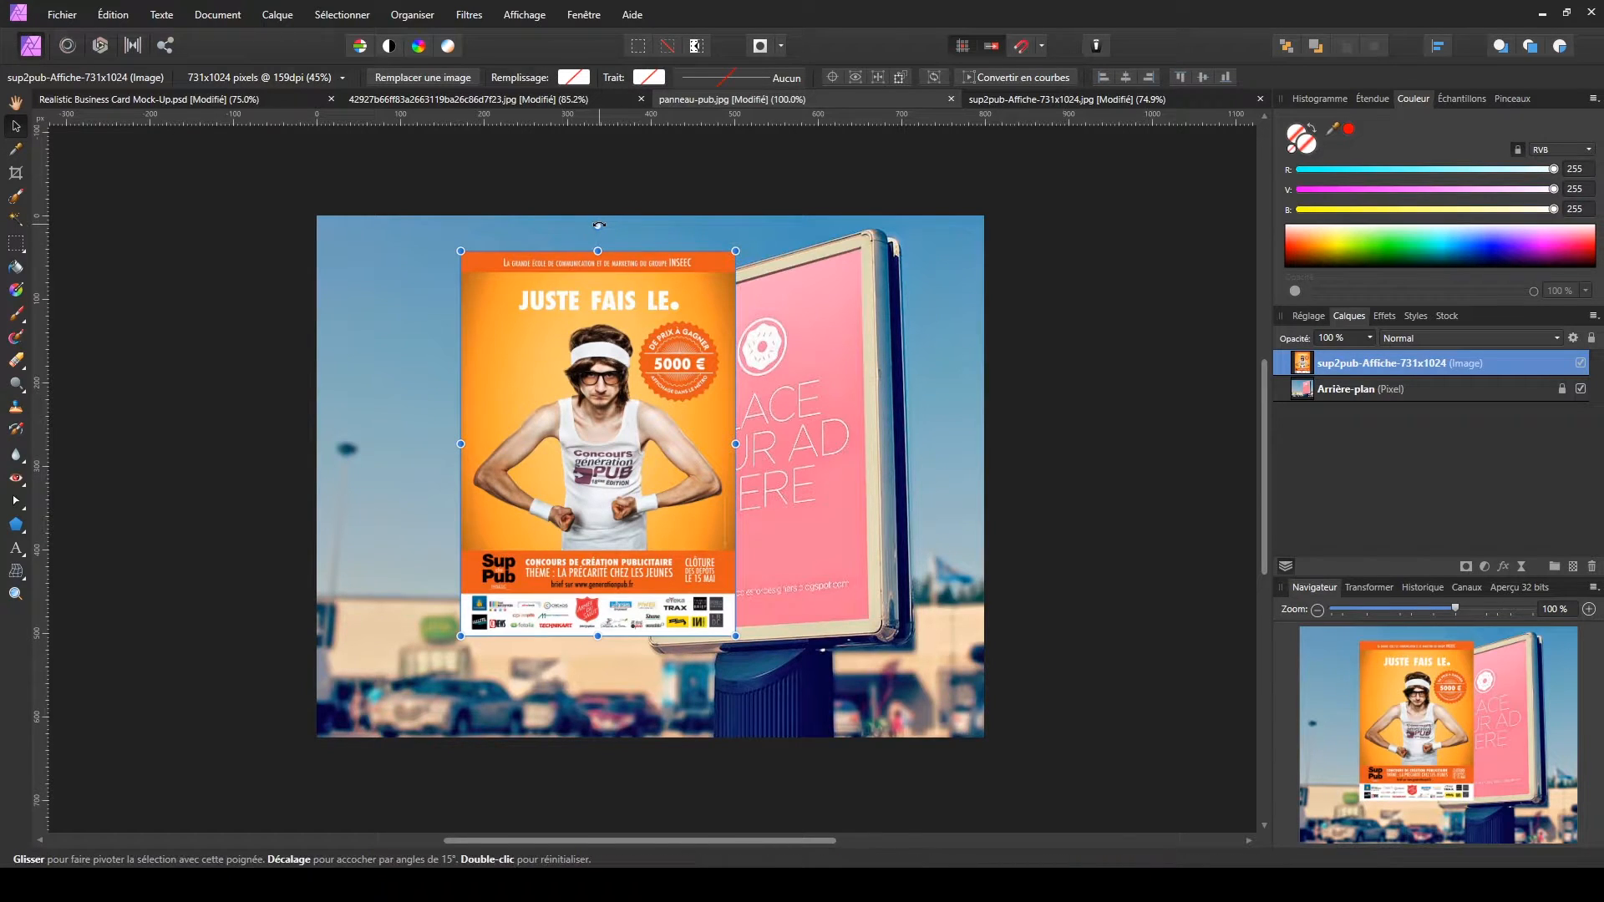
- Try rotating the poster slightly counter-clockwise and moving it over the billboard panel, and undo both changes
left_click_drag(599, 225, 562, 230)
left_click_drag(657, 398, 806, 399)
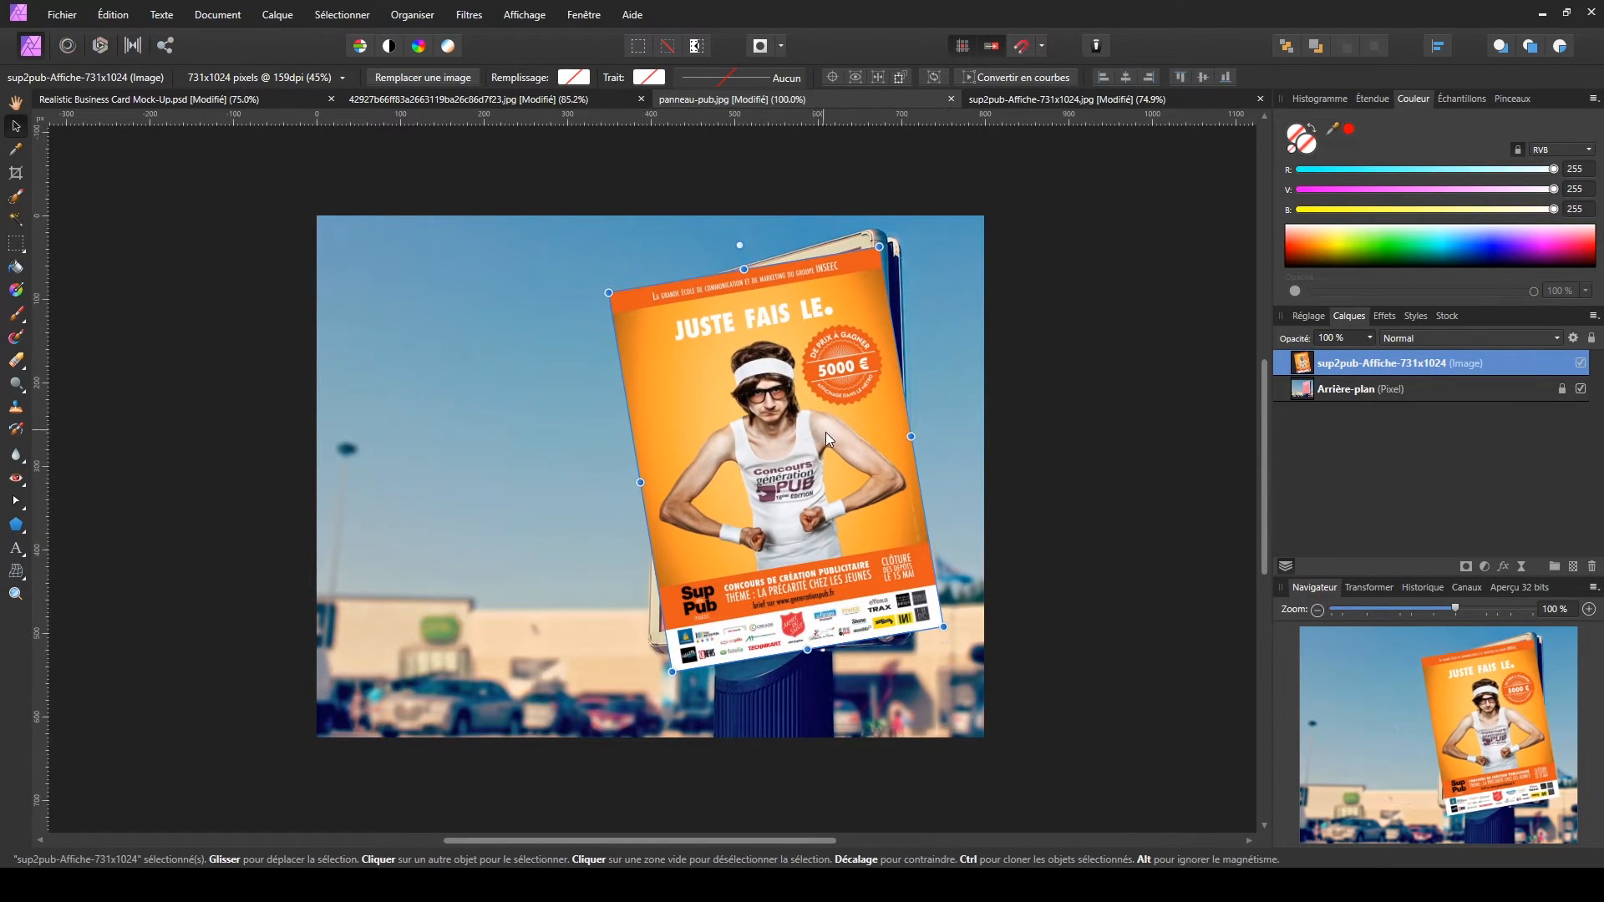
key("ctrl+z")
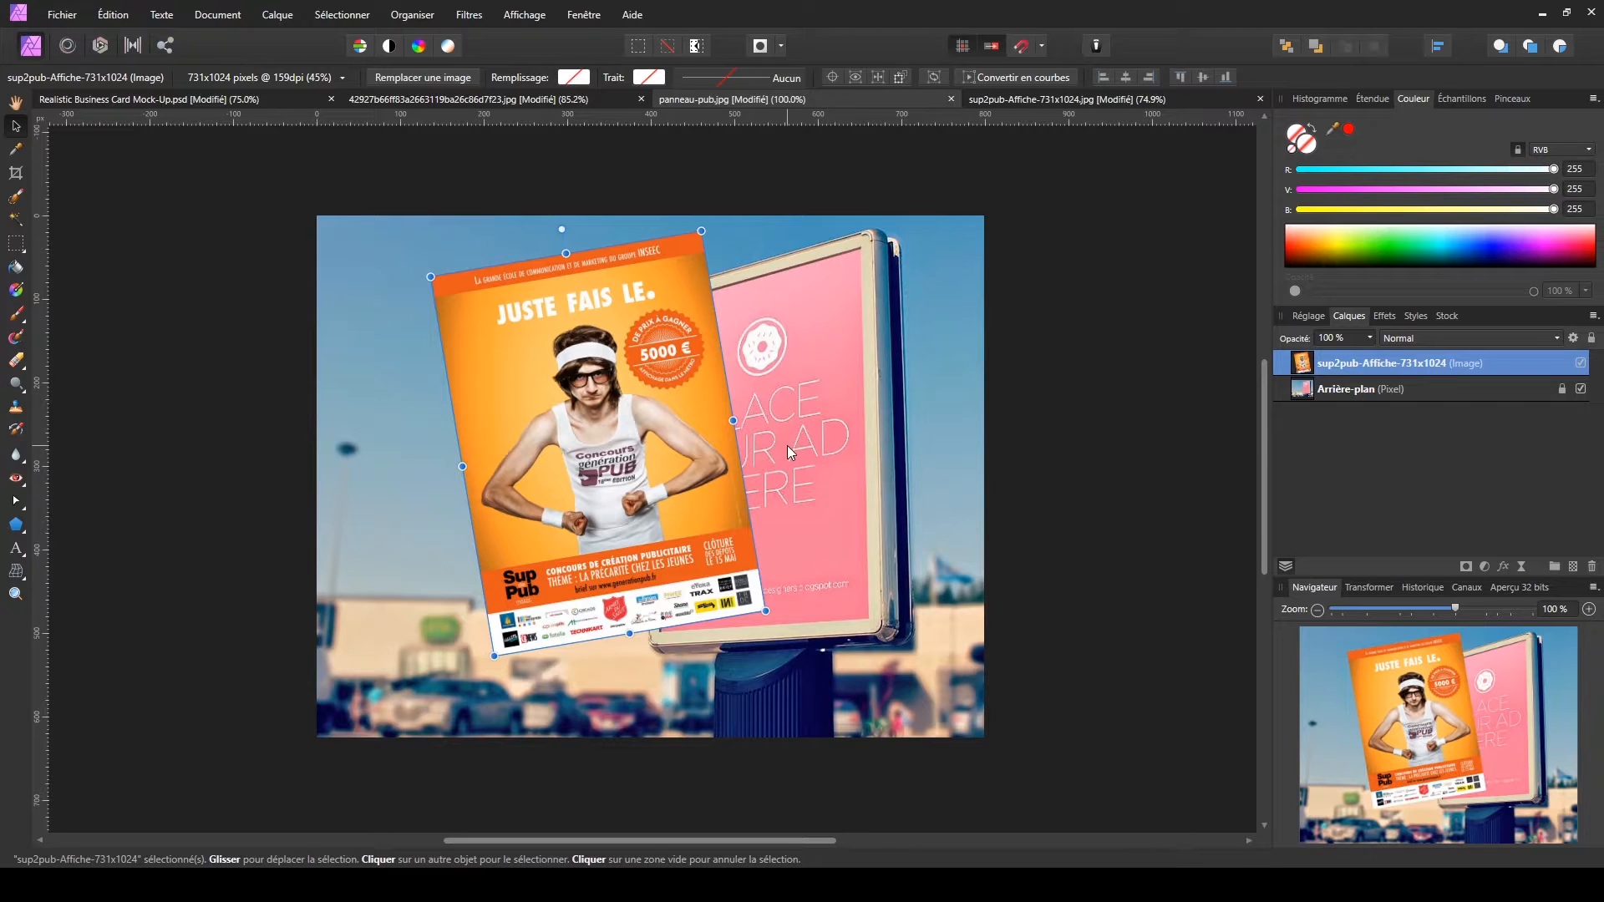
key("ctrl+z")
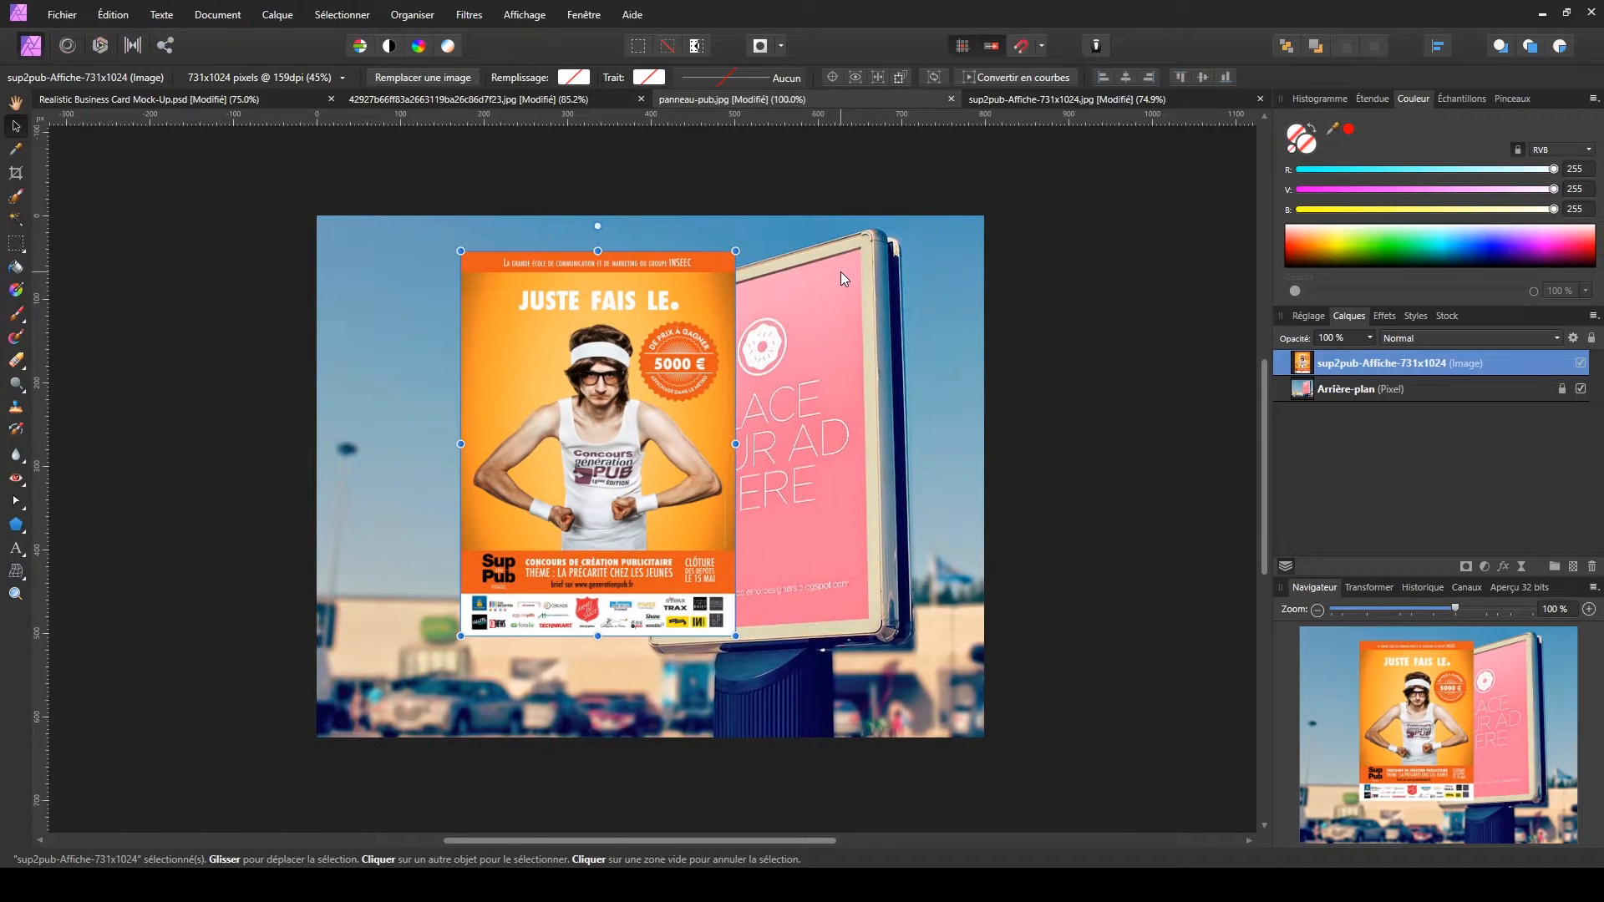
- Move the poster clear of the billboard's pink panel and start the Perspective tool on its layer
left_click_drag(687, 391, 597, 409)
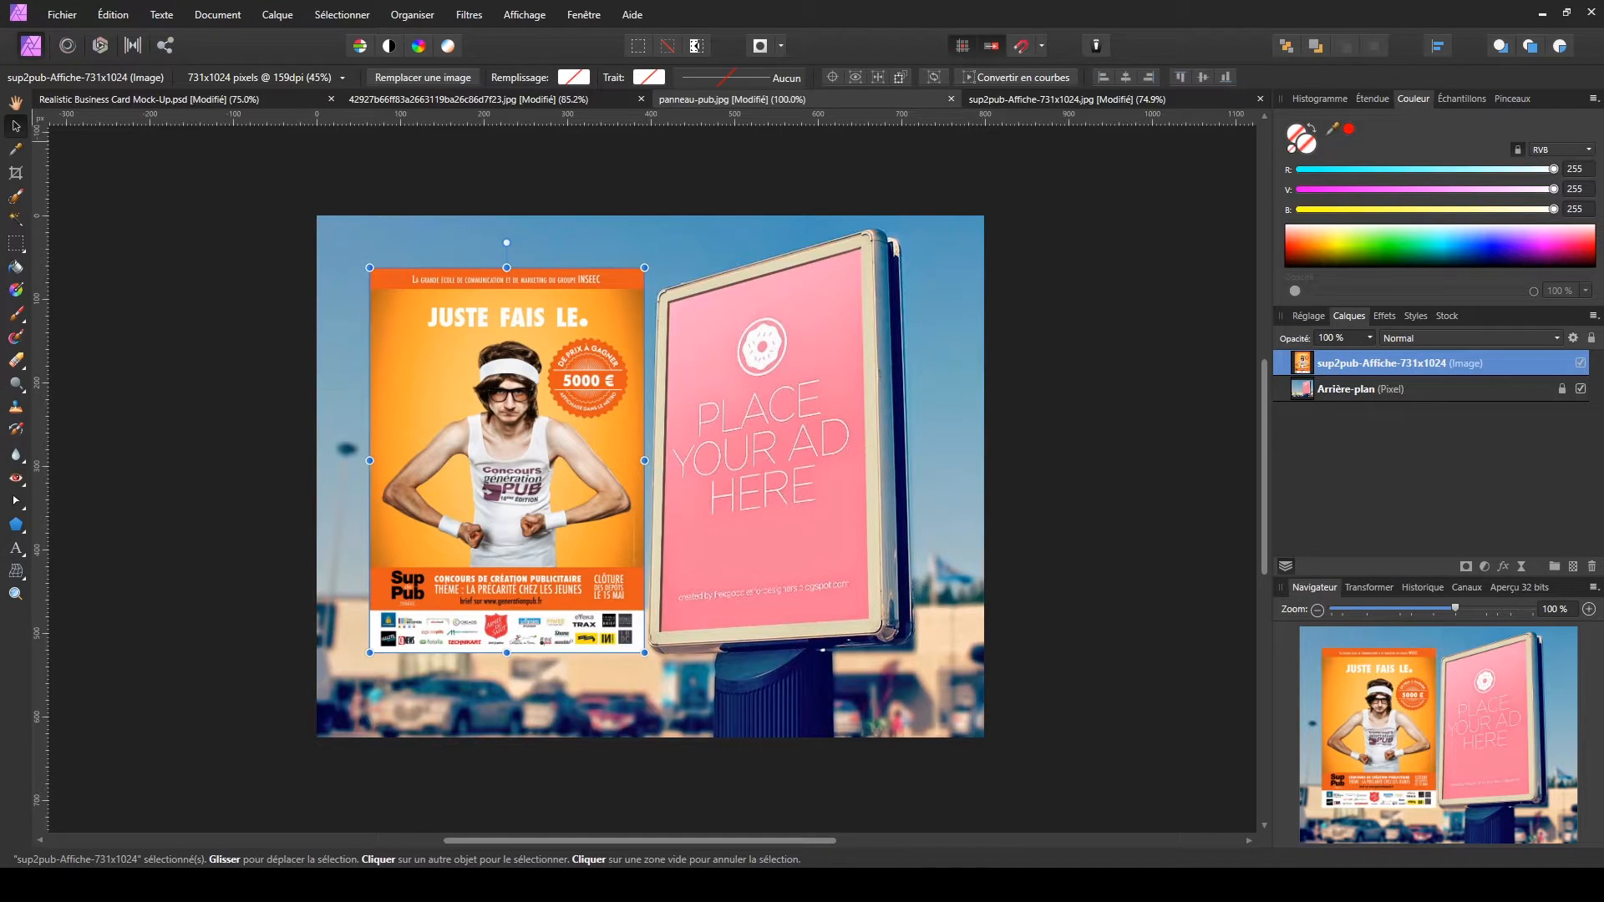
left_click(17, 573)
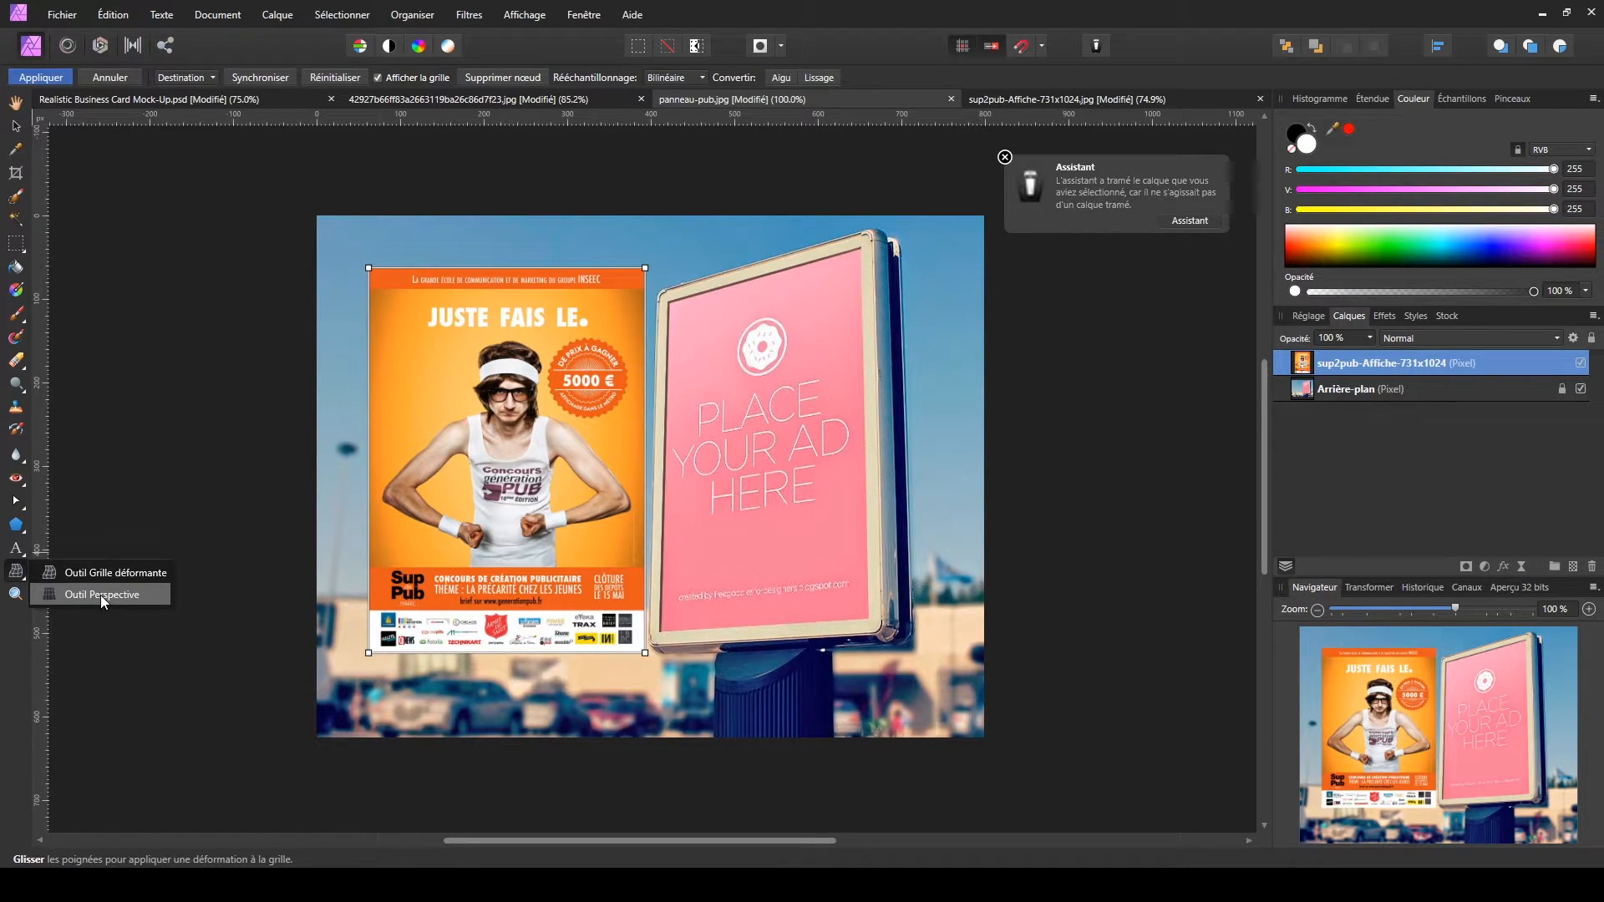
left_click(101, 595)
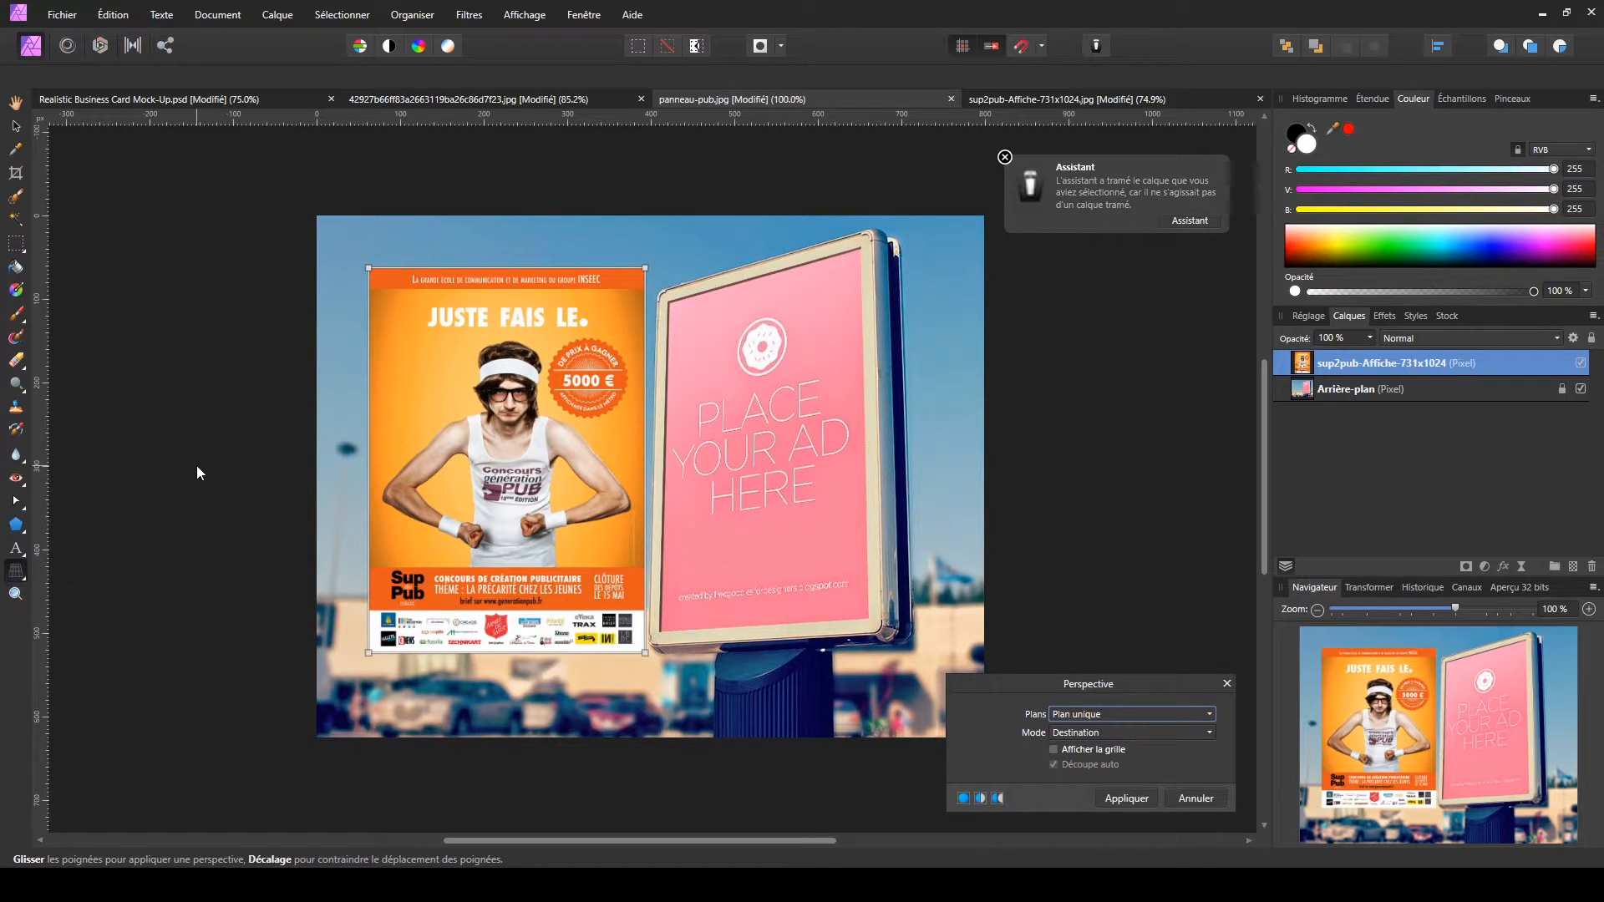
left_click(1228, 683)
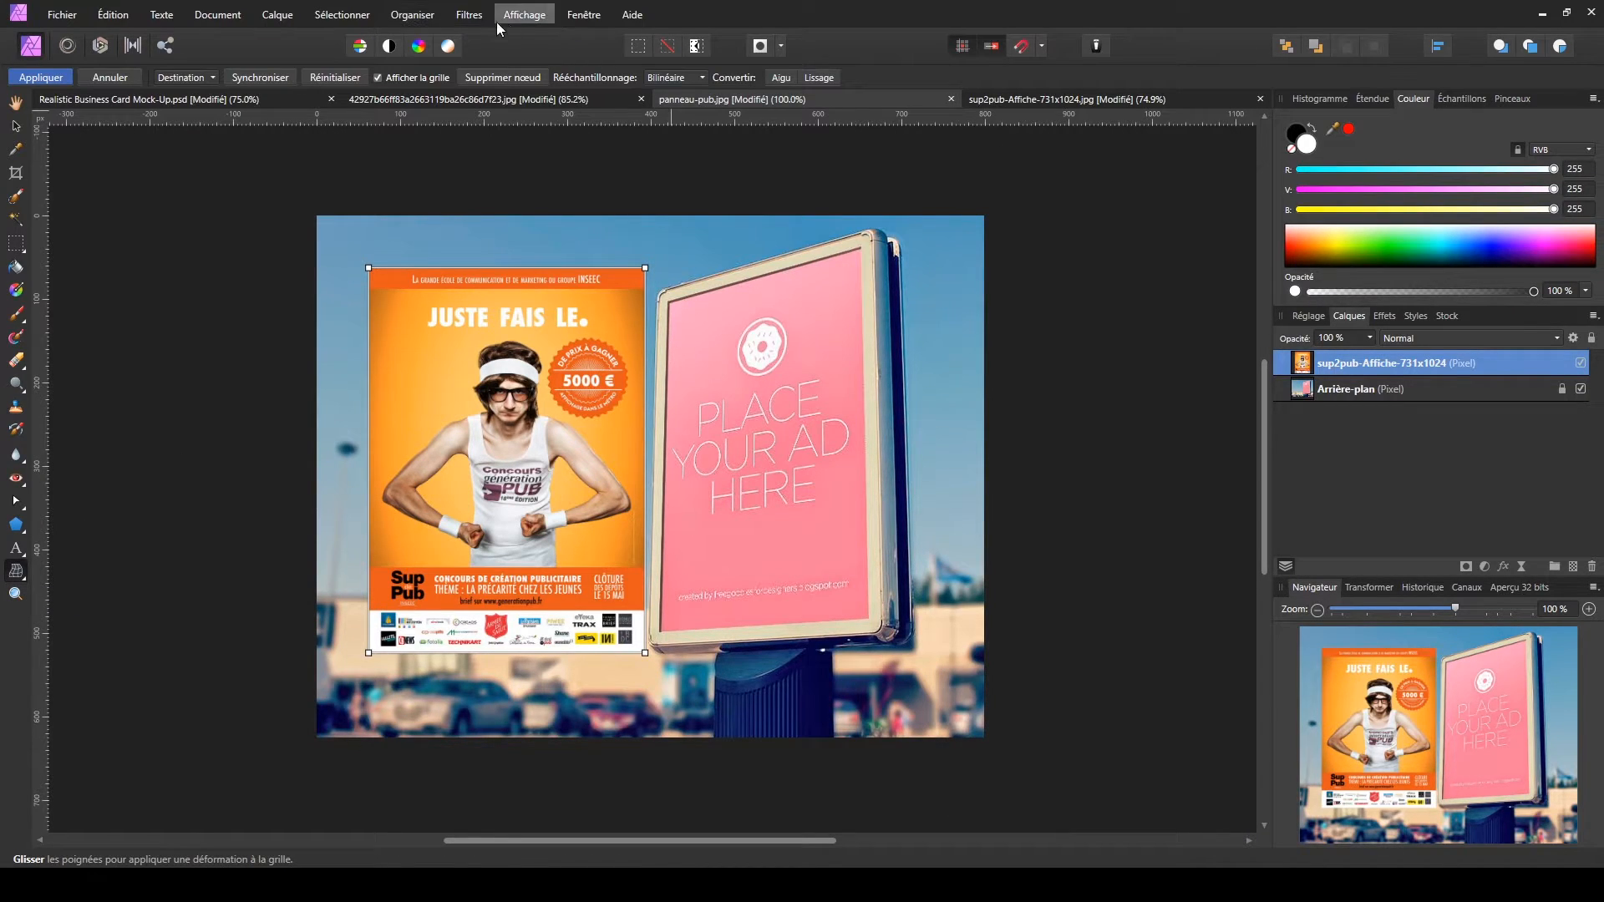
left_click(469, 15)
mouse_move(389, 64)
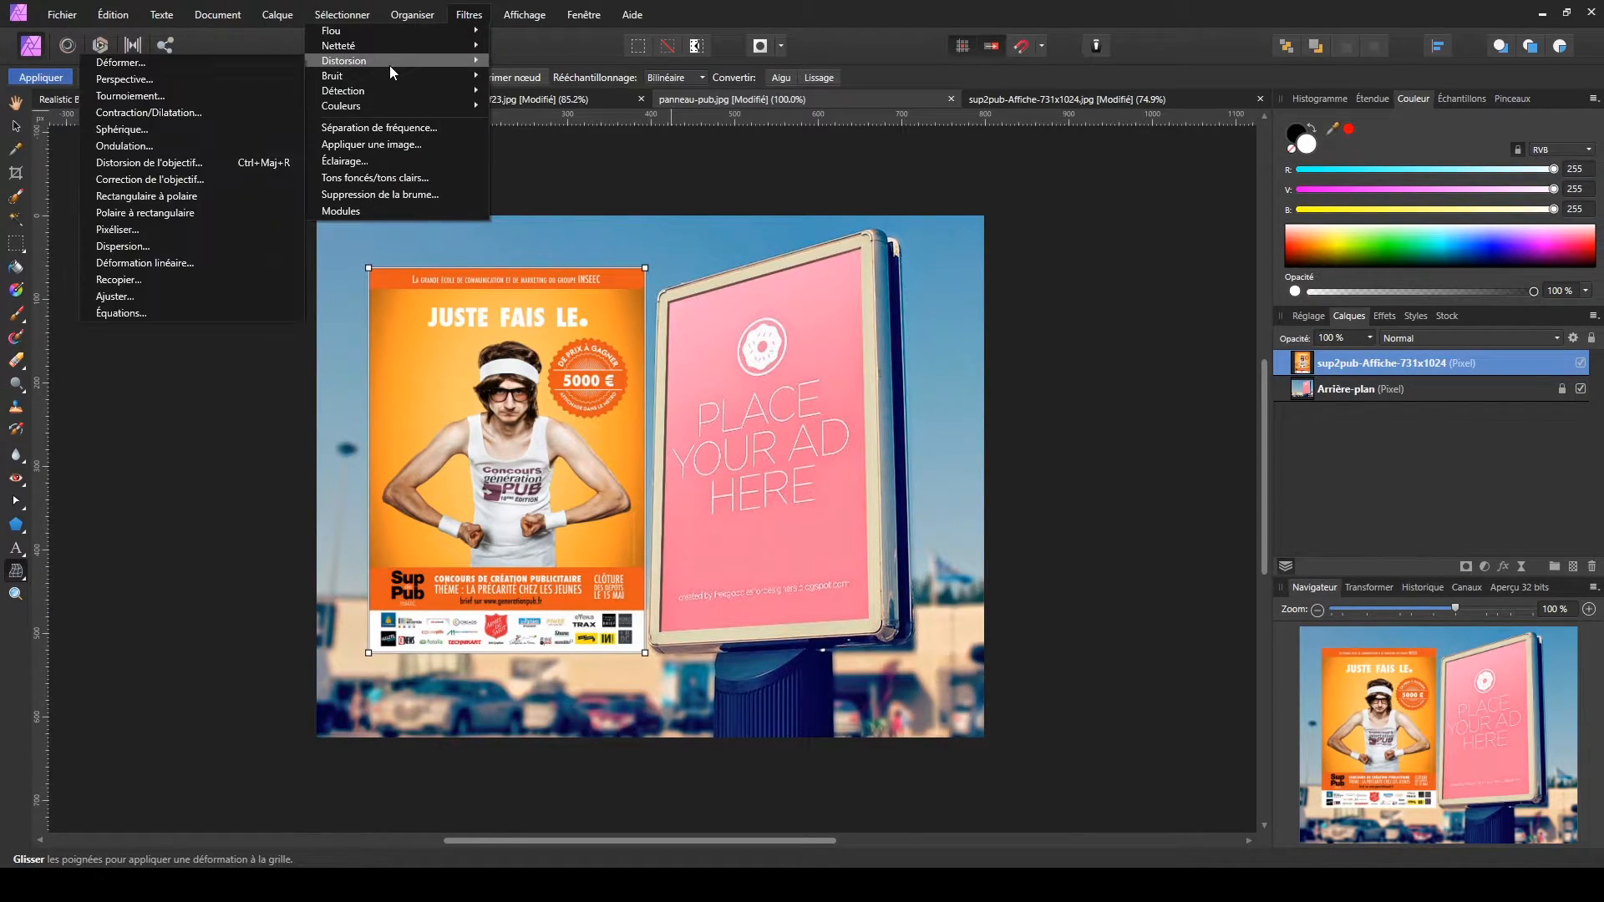
left_click(137, 81)
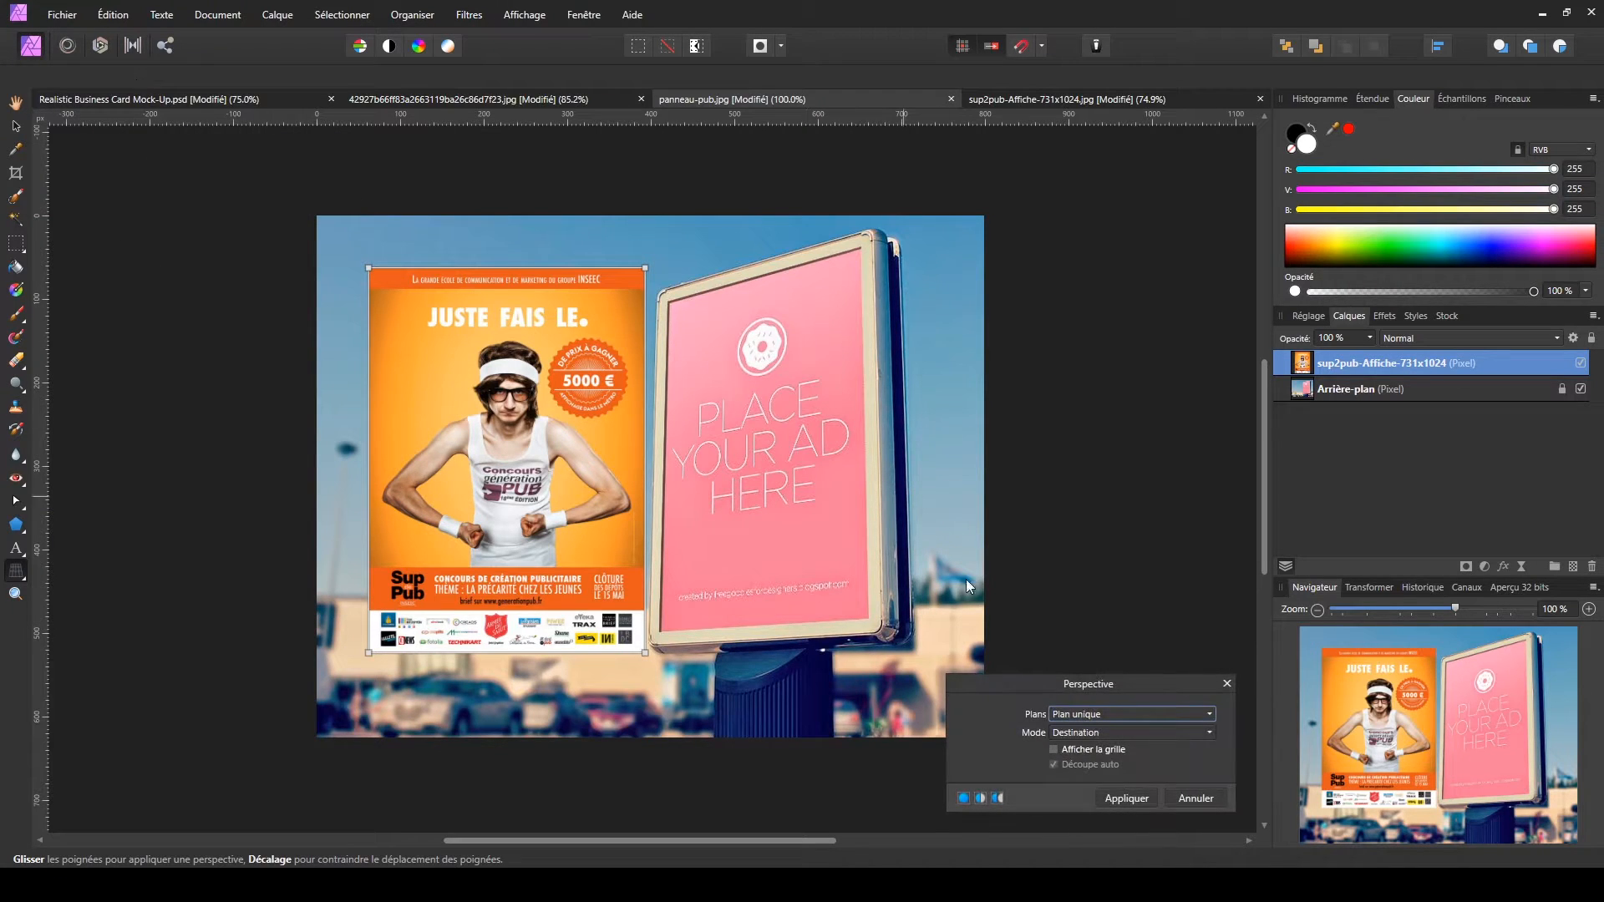
left_click(1228, 683)
left_click(22, 578)
left_click(57, 594)
- Move the Perspective dialog away from the billboard's lower part and preview the poster with and without the perspective grid
left_click_drag(1091, 683, 1048, 172)
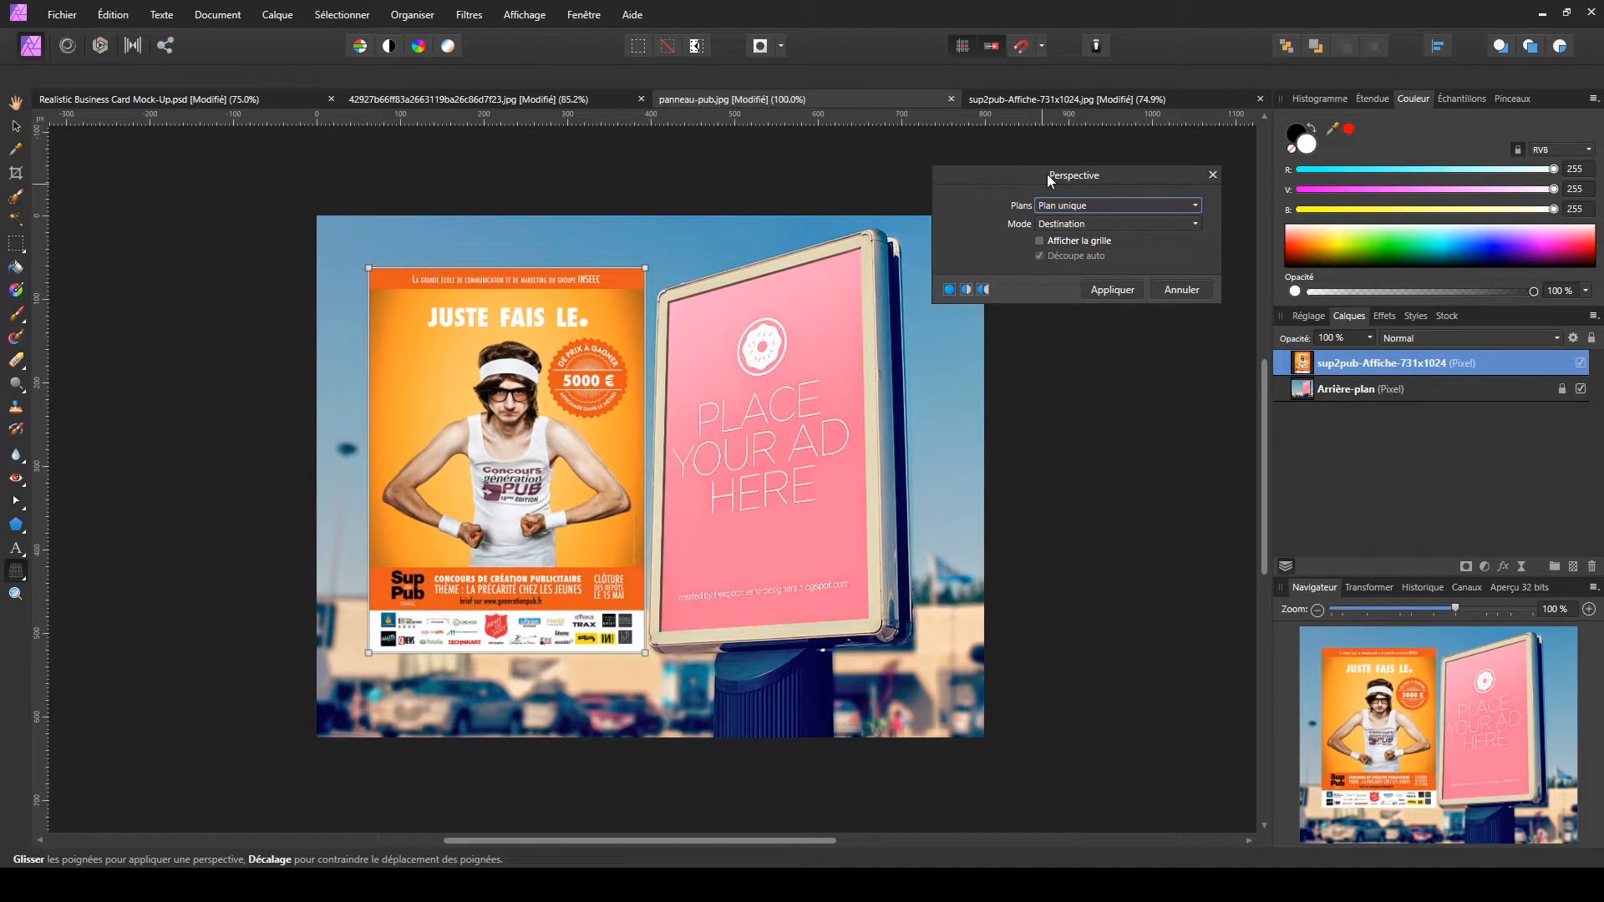
left_click(1045, 241)
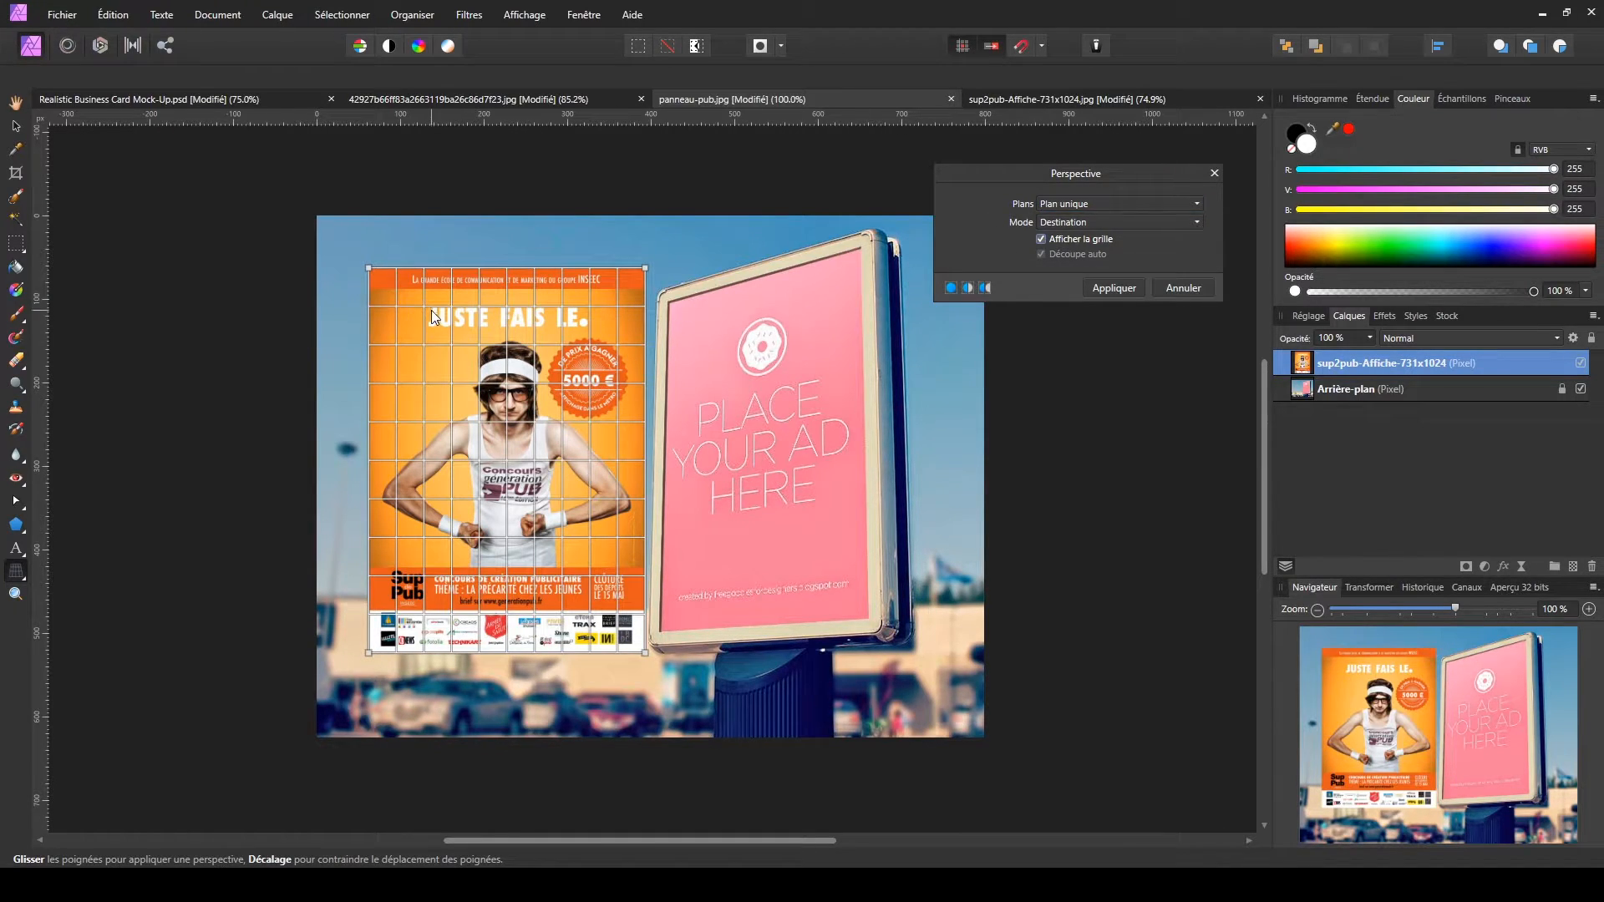
left_click(1041, 239)
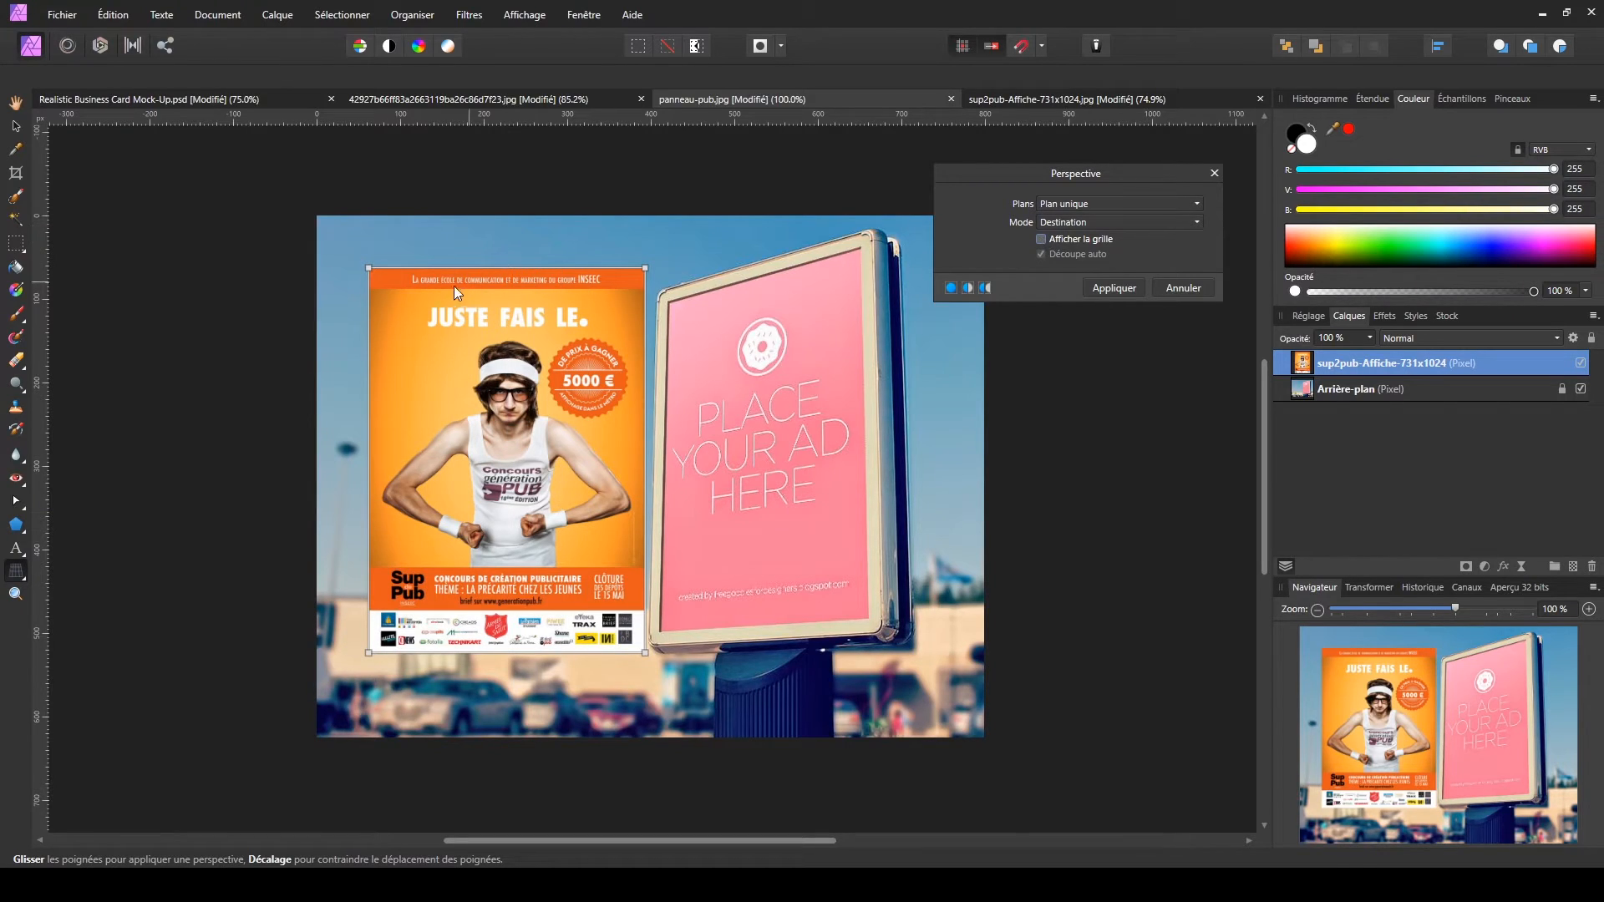
left_click(1041, 241)
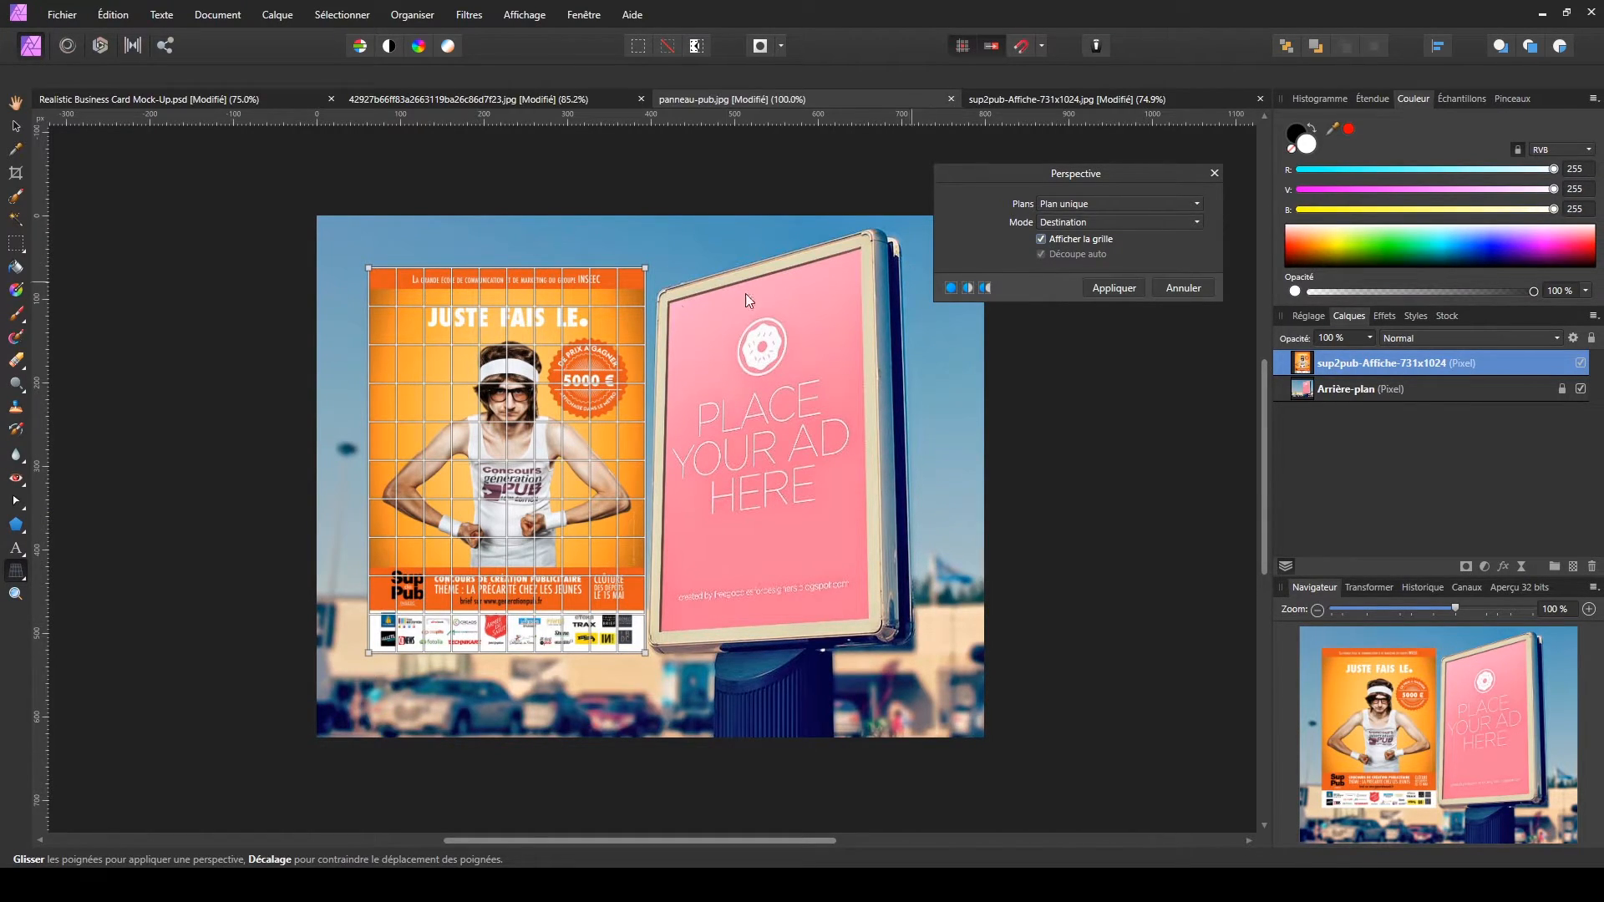
left_click(1043, 239)
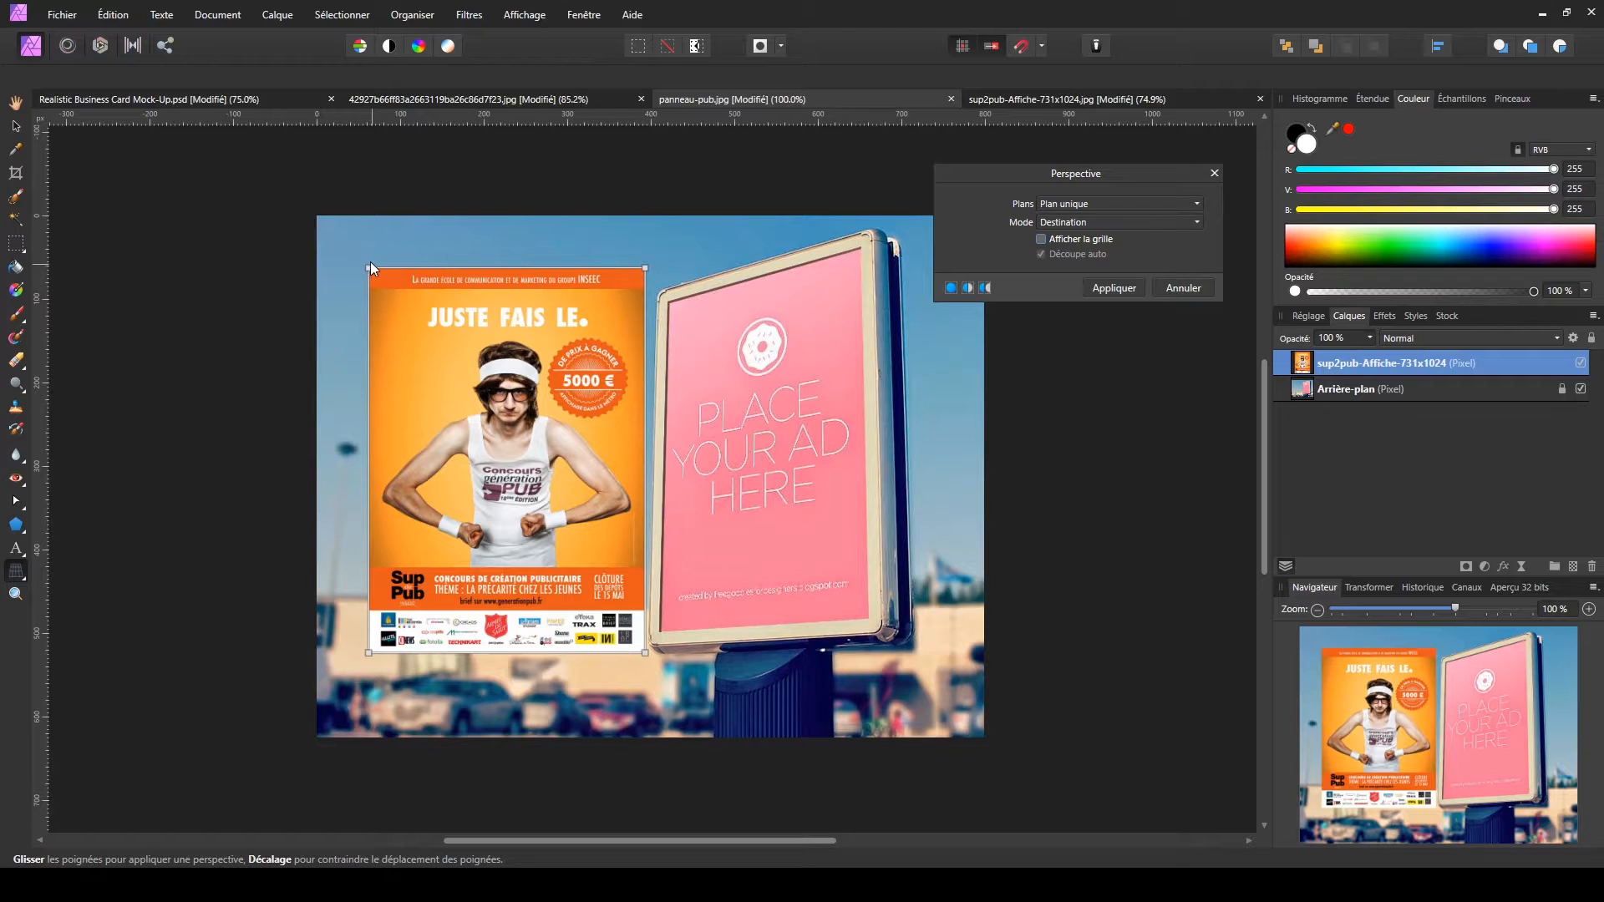
- Fit the poster's four corners to the corners of the billboard's pink panel and apply the perspective
left_click_drag(644, 269, 860, 251)
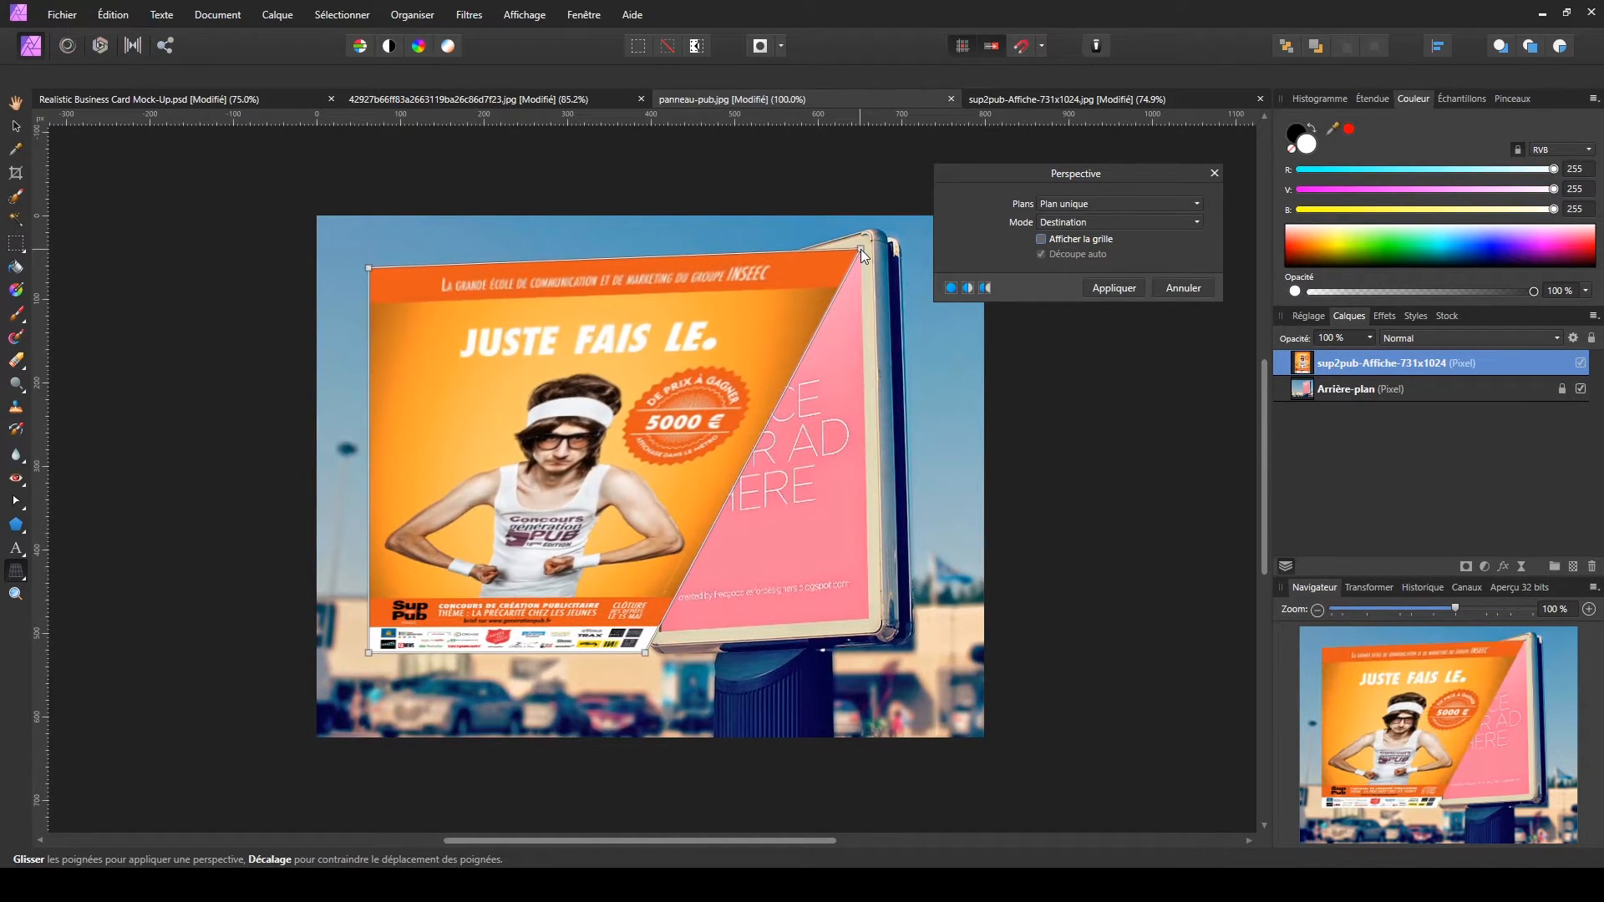
left_click_drag(644, 651, 867, 618)
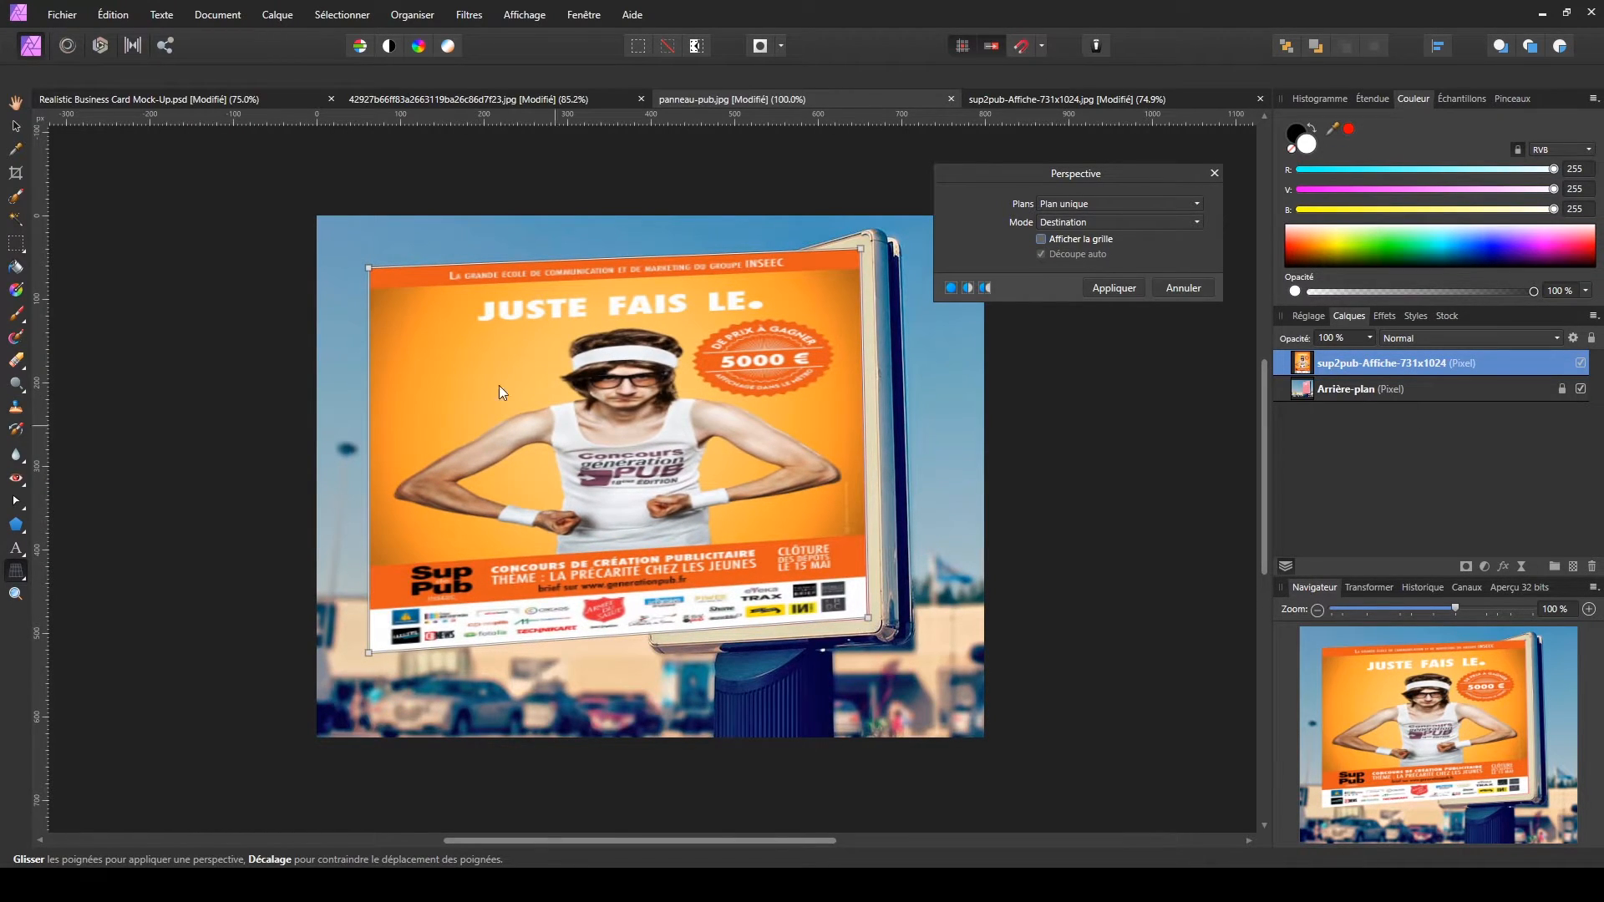
left_click_drag(369, 269, 669, 302)
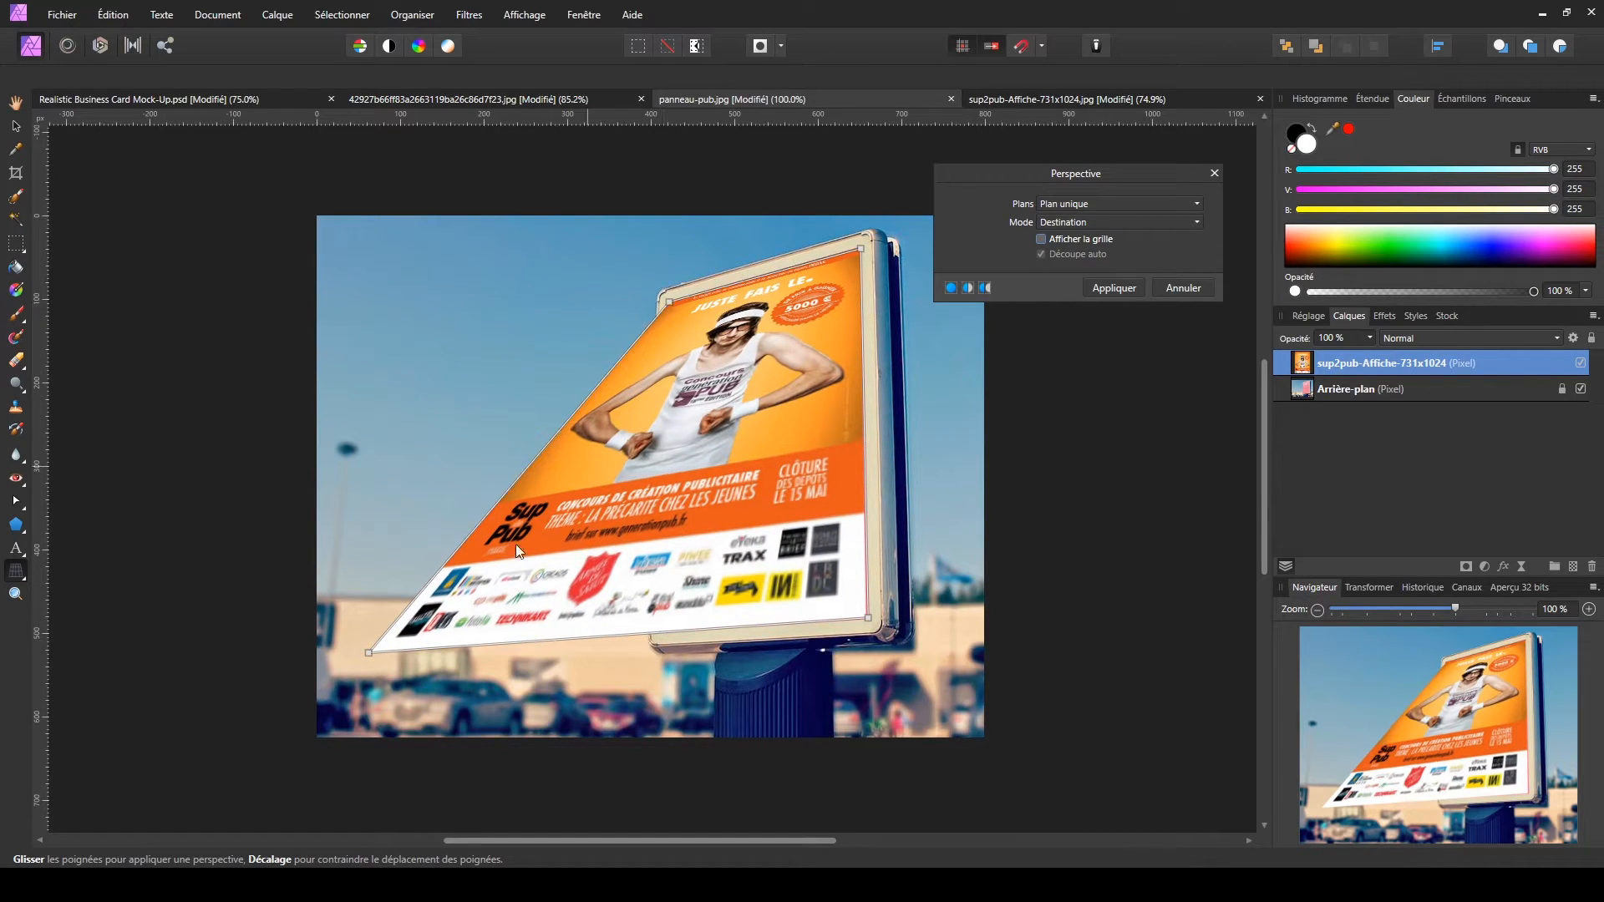
left_click_drag(368, 654, 662, 632)
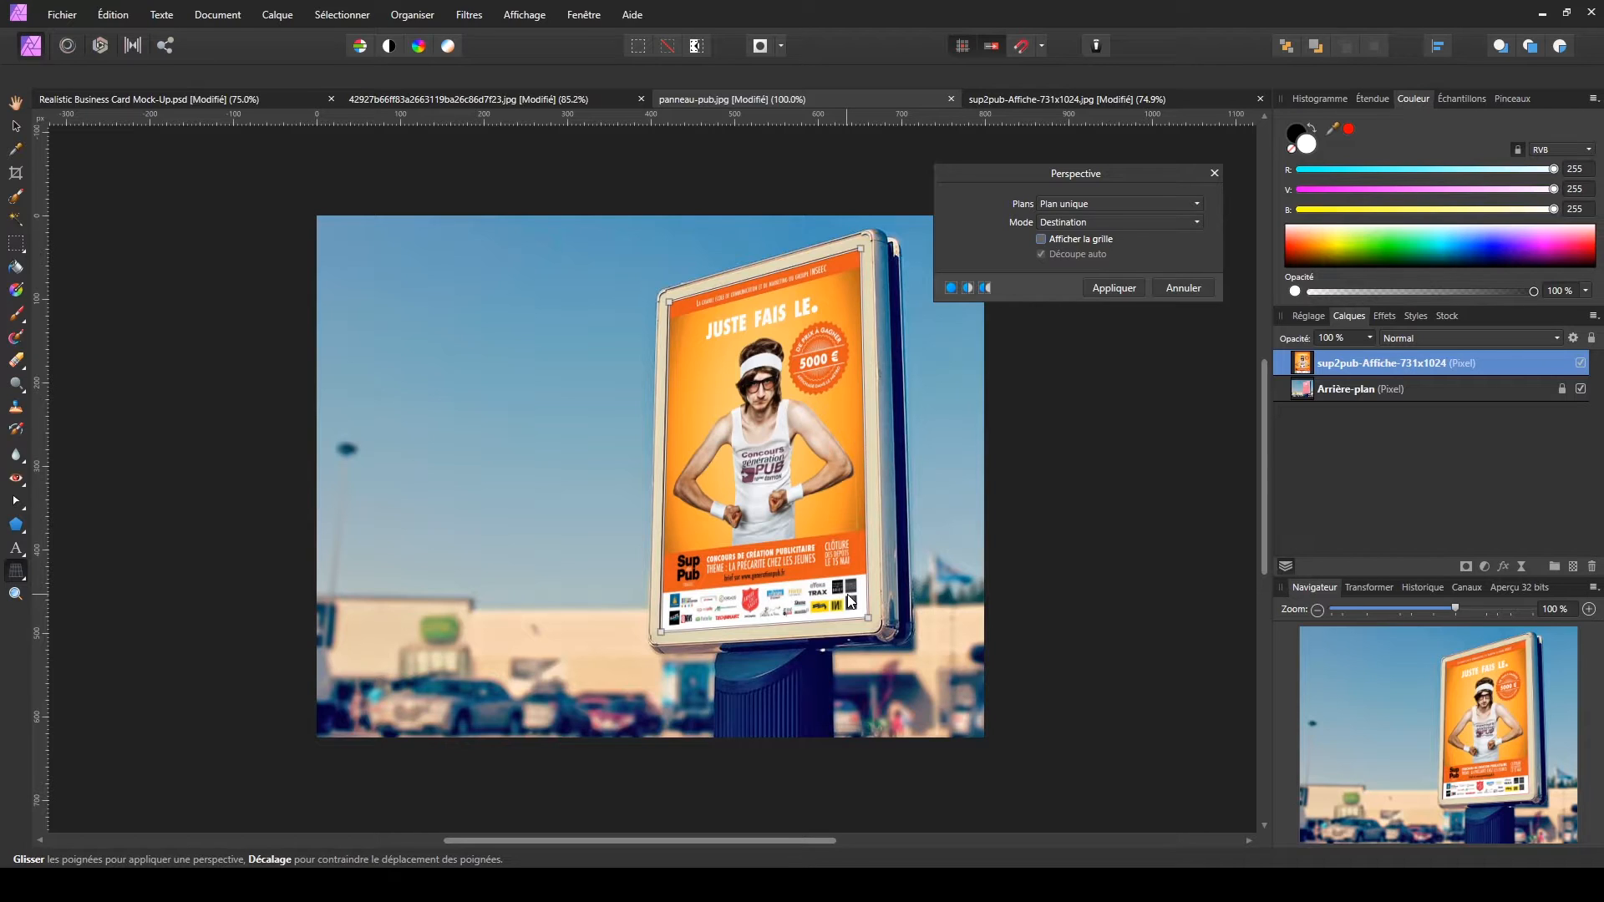
mouse_move(861, 249)
left_mouse_down()
mouse_move(822, 313)
mouse_move(860, 249)
left_mouse_up()
left_click(1103, 287)
- Examine the poster and background layers and check up close how the poster fits the billboard frame
left_click(1308, 384)
left_click(1322, 364)
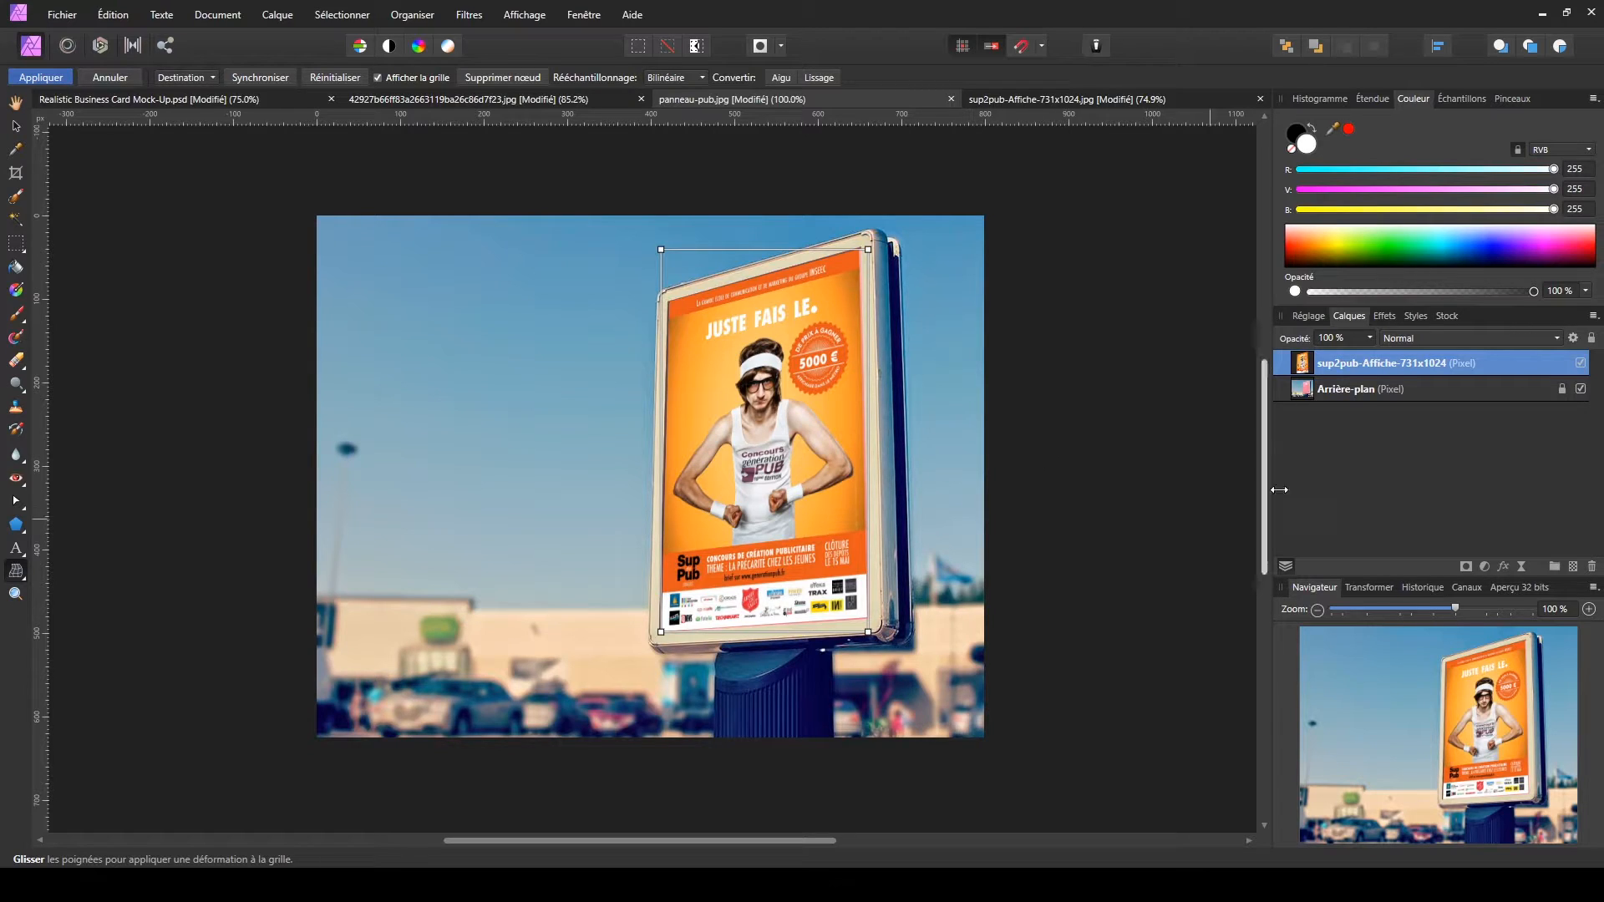
left_click(1343, 394)
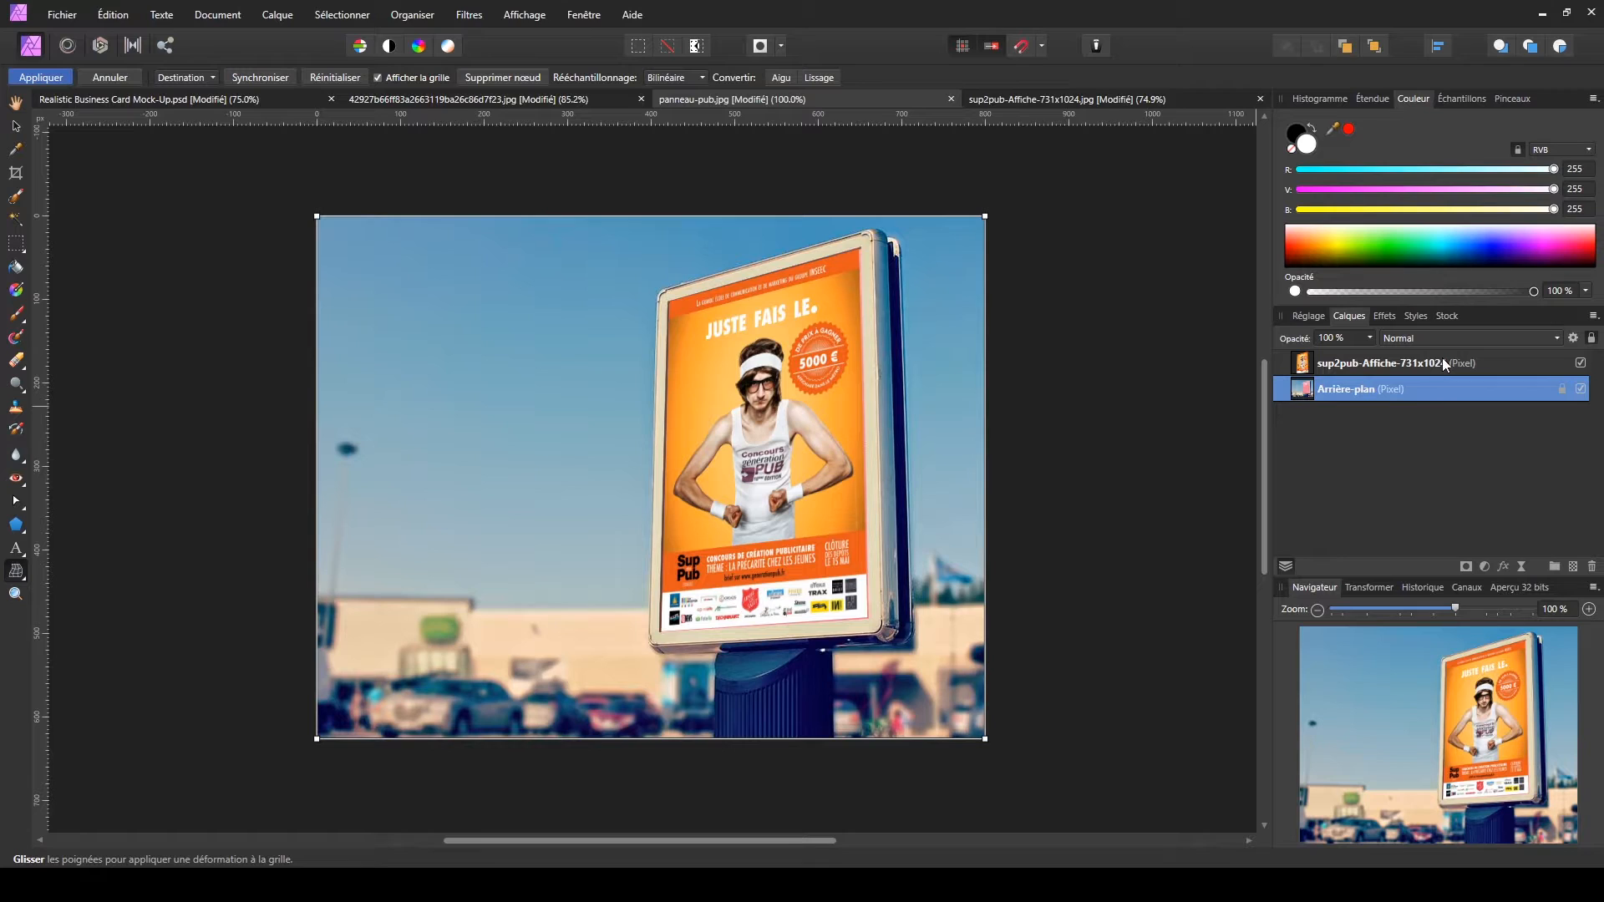
left_click(1401, 366)
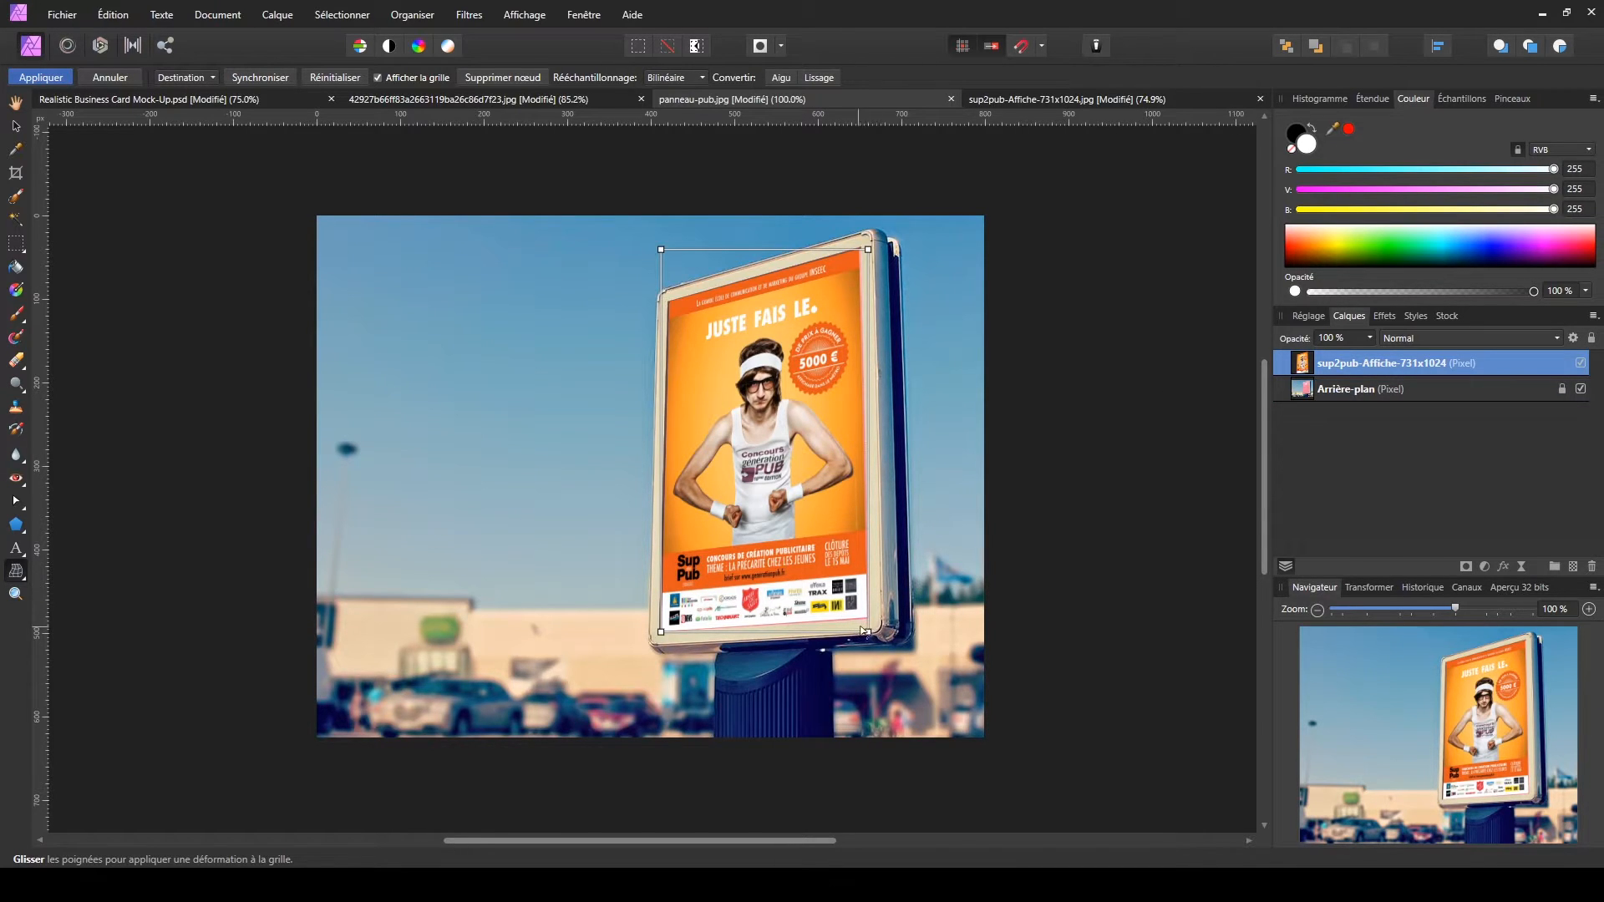
key("ctrl+plus")
key("ctrl+plus")
key("space")
left_click_drag(973, 679, 710, 370)
key("ctrl+minus")
key("ctrl+minus")
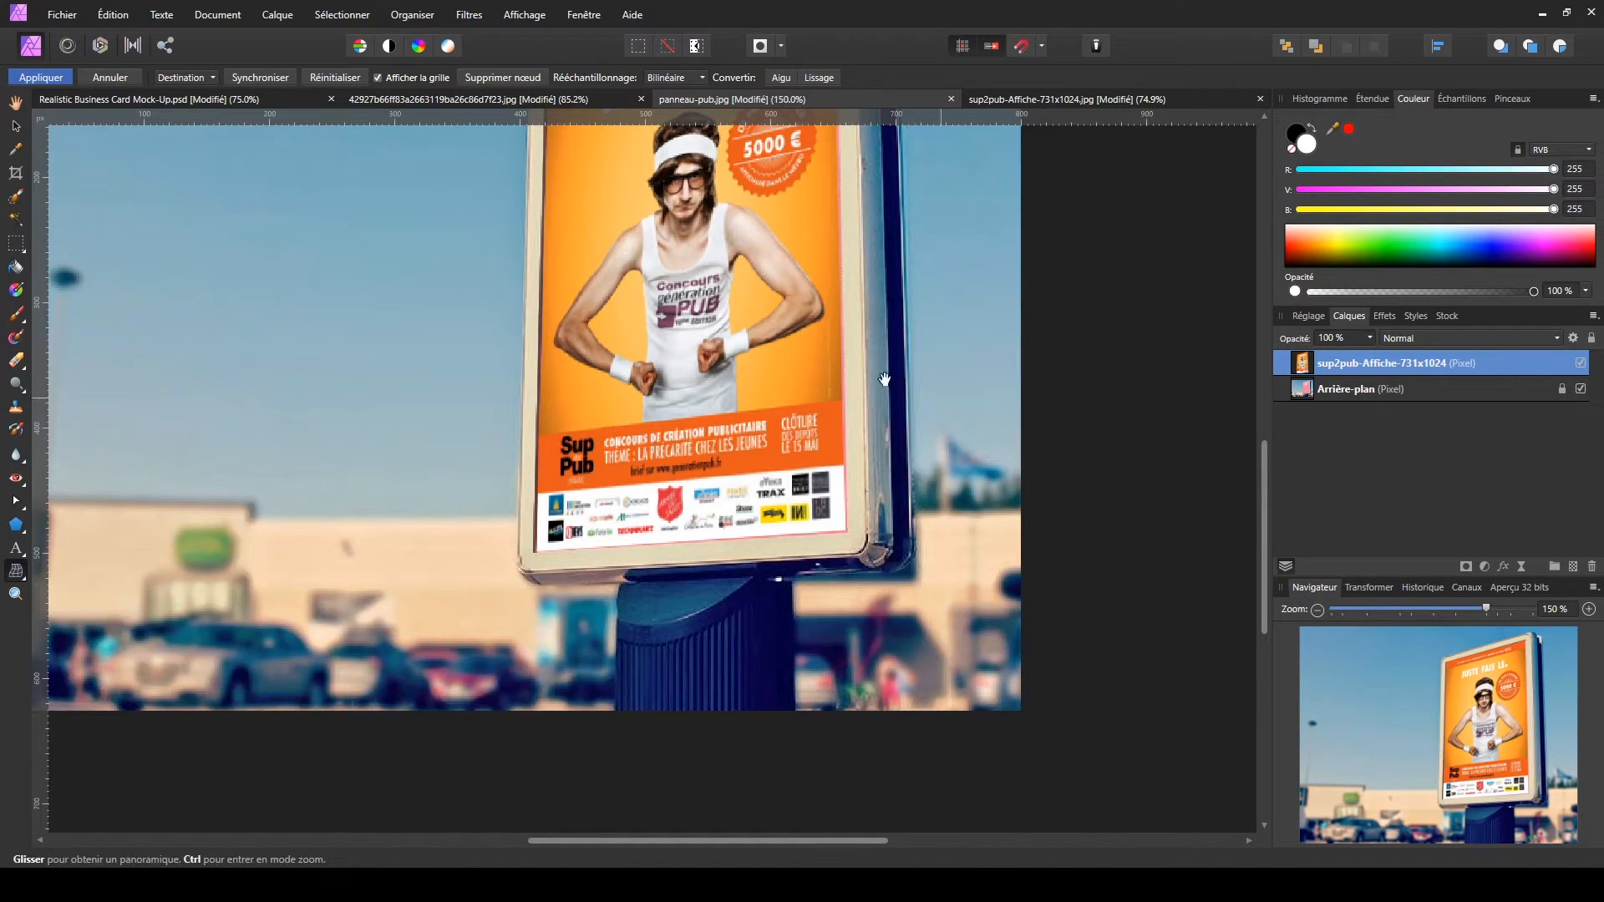
key("ctrl+minus")
key("ctrl+minus")
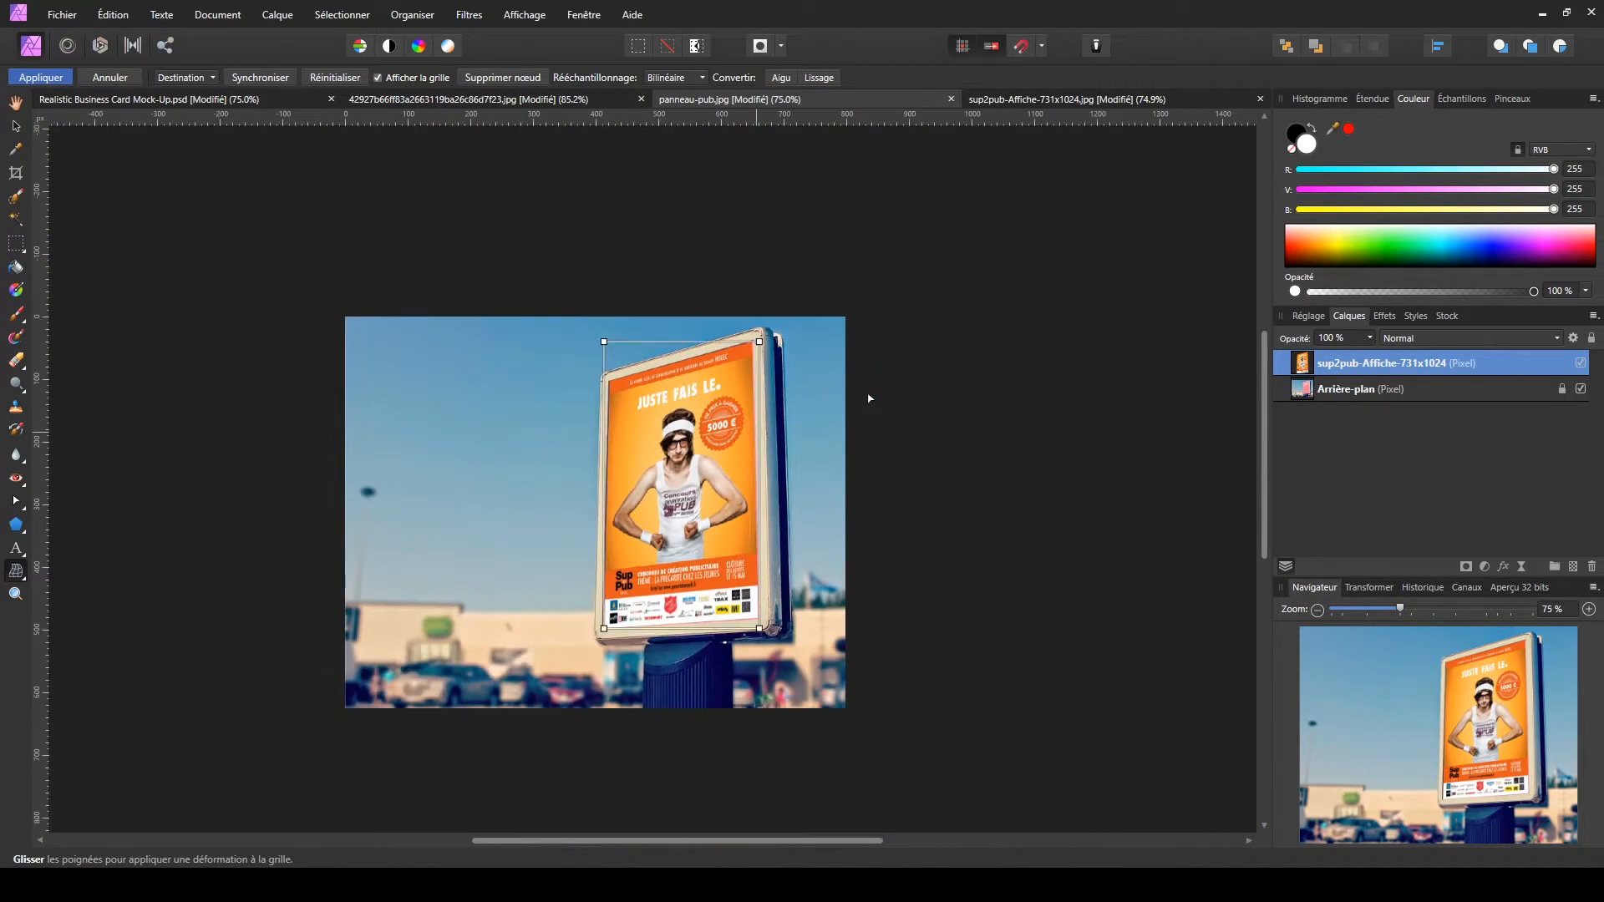
key("ctrl+plus")
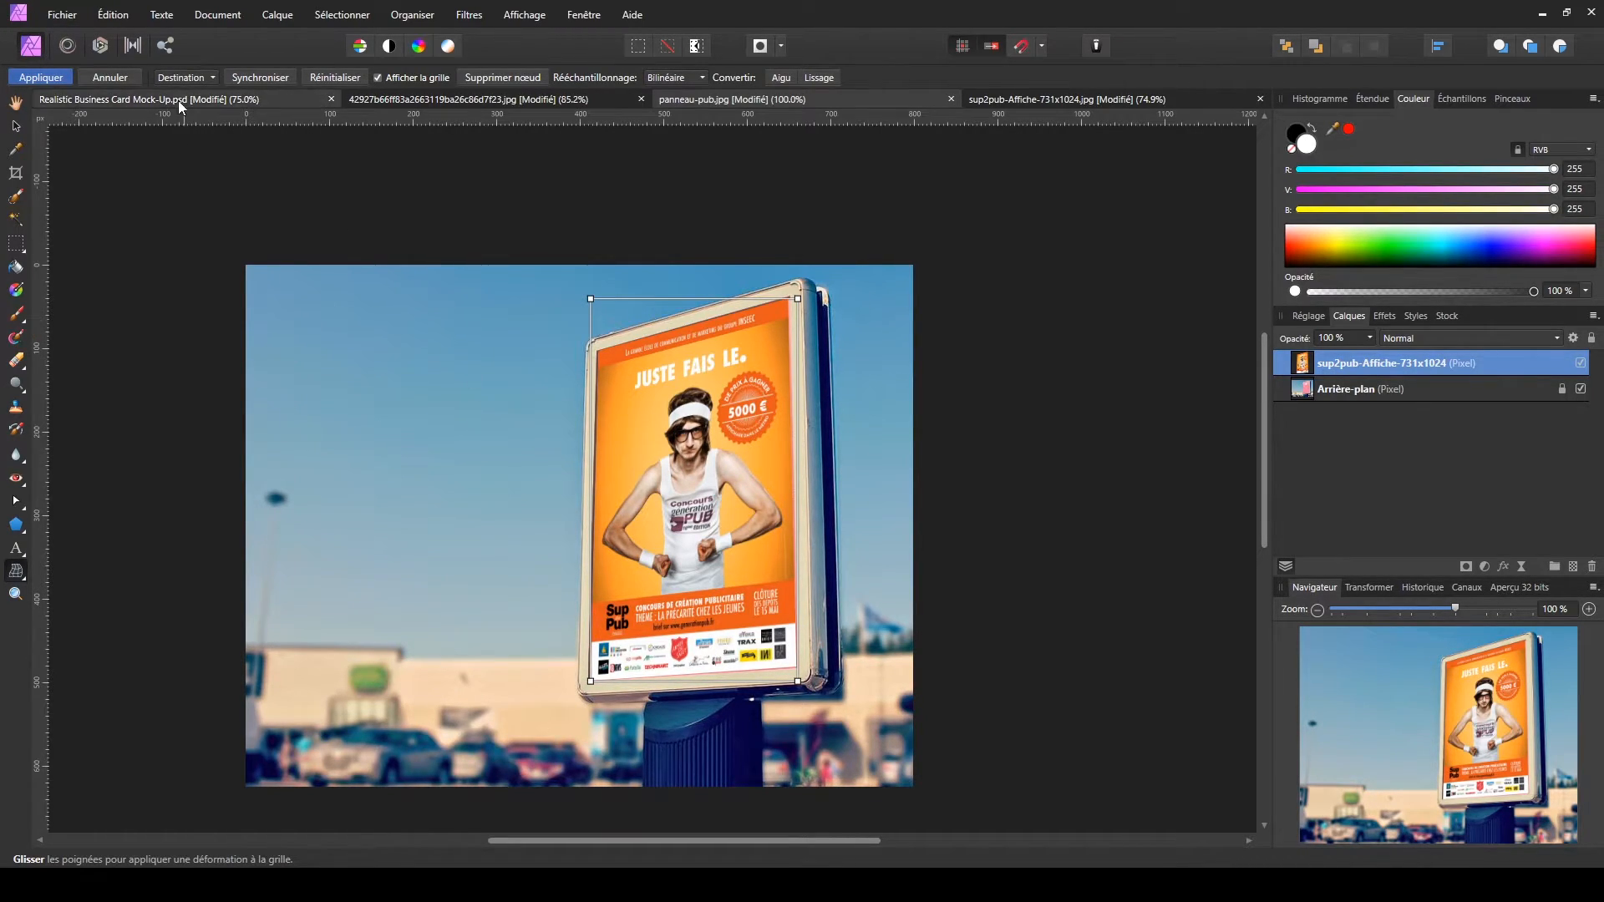
- Copy the navy BENTO card face from the business card artwork image and paste it into the Realistic Business Card Mock-Up document
left_click(216, 97)
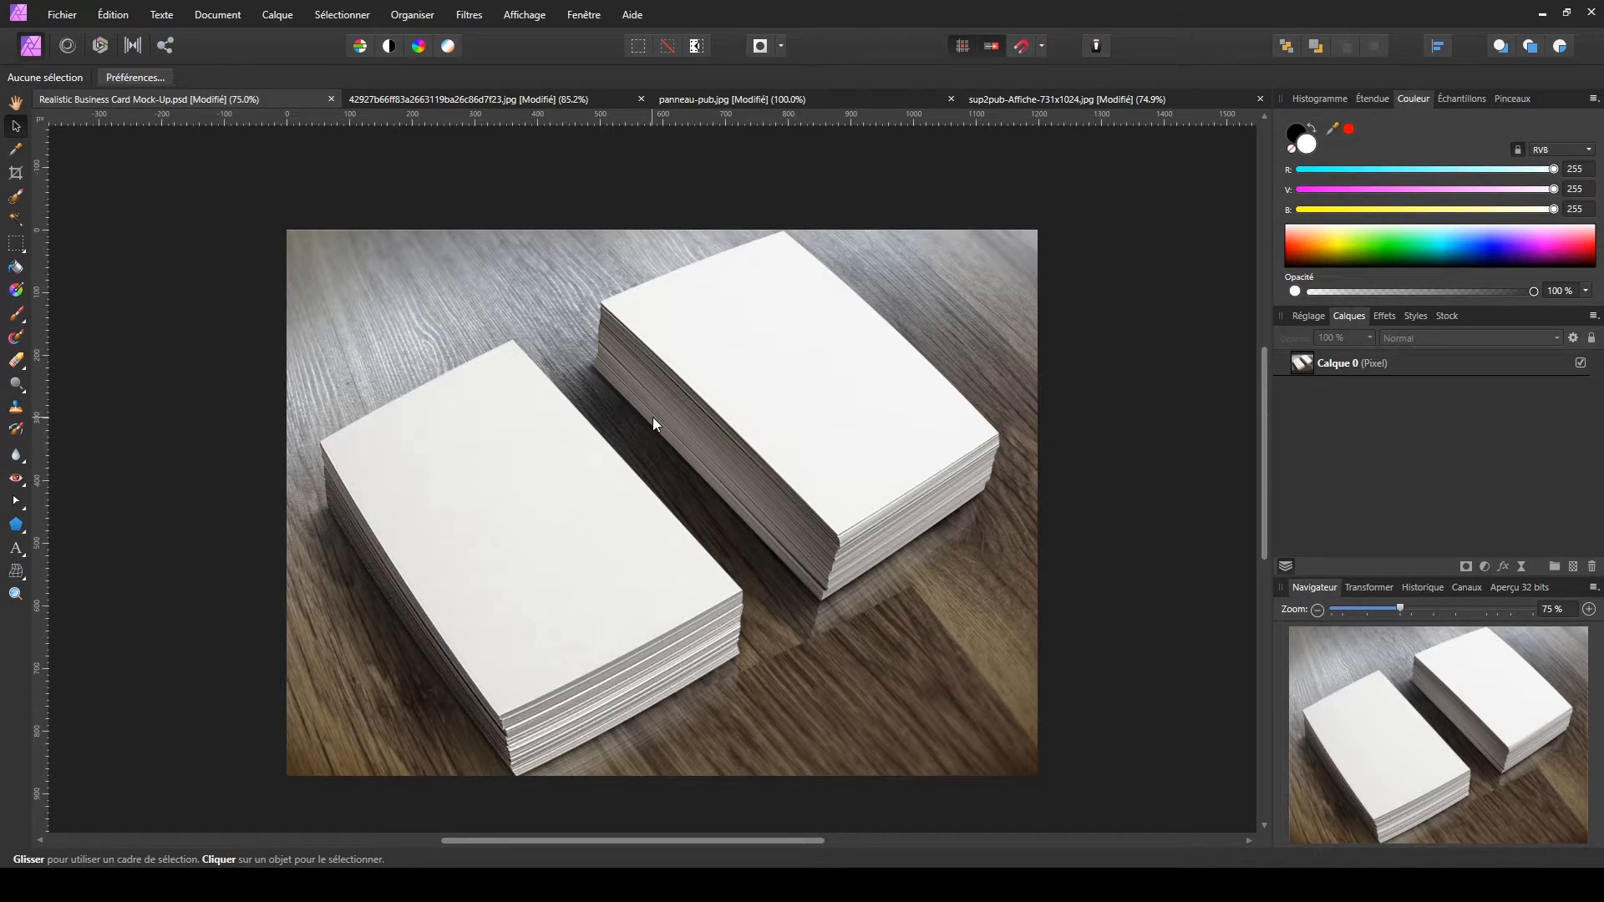
left_click(408, 95)
key("m")
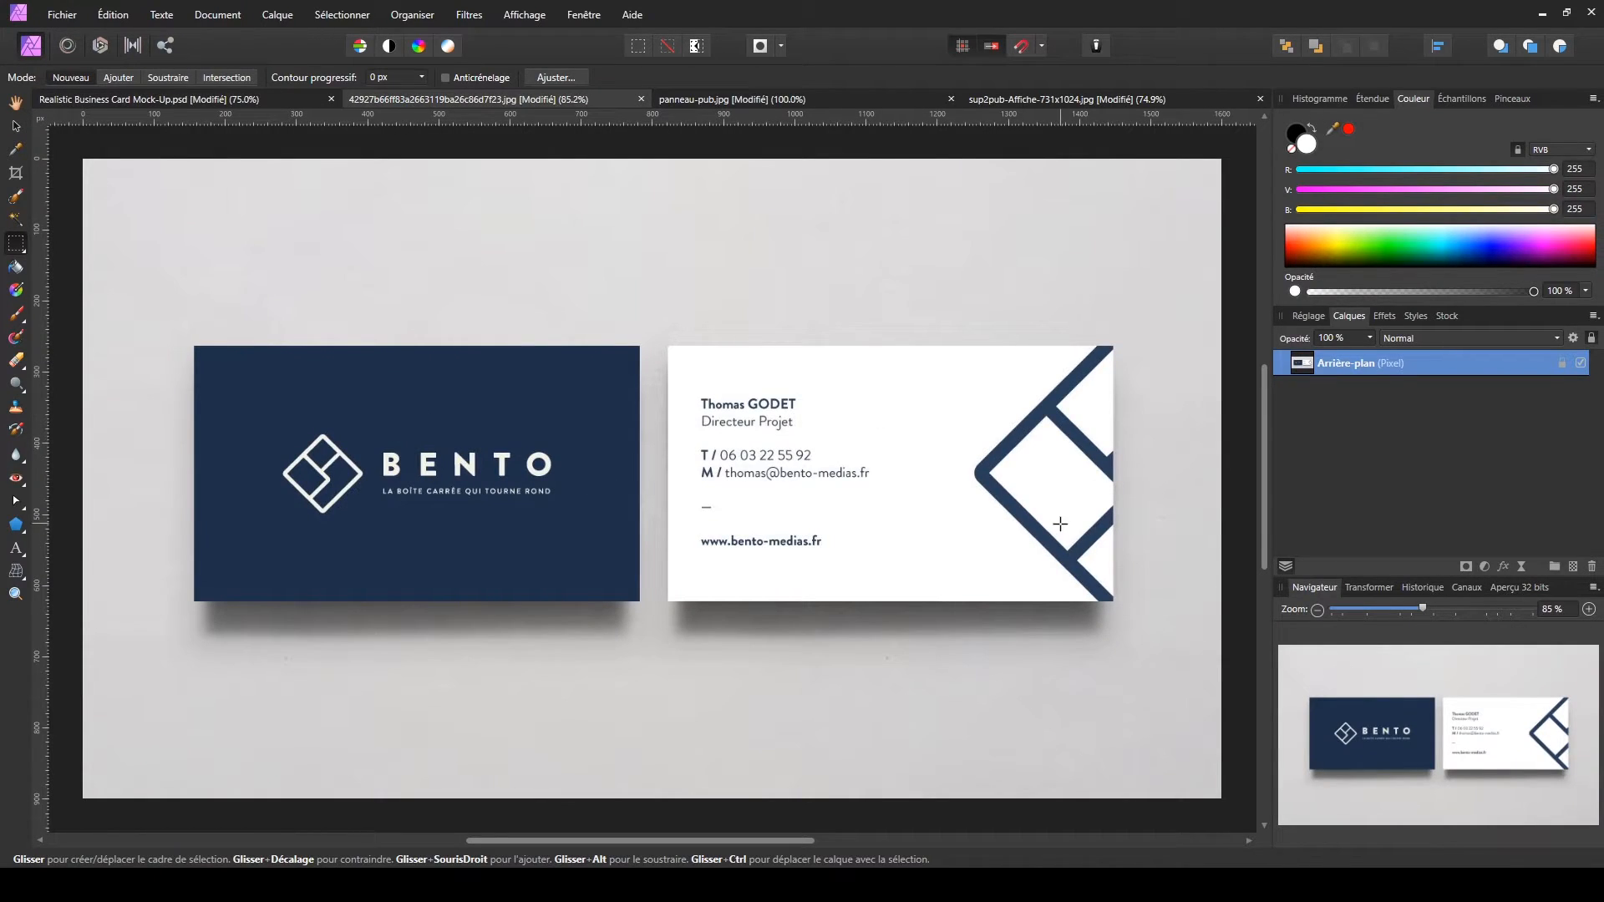
left_click(218, 97)
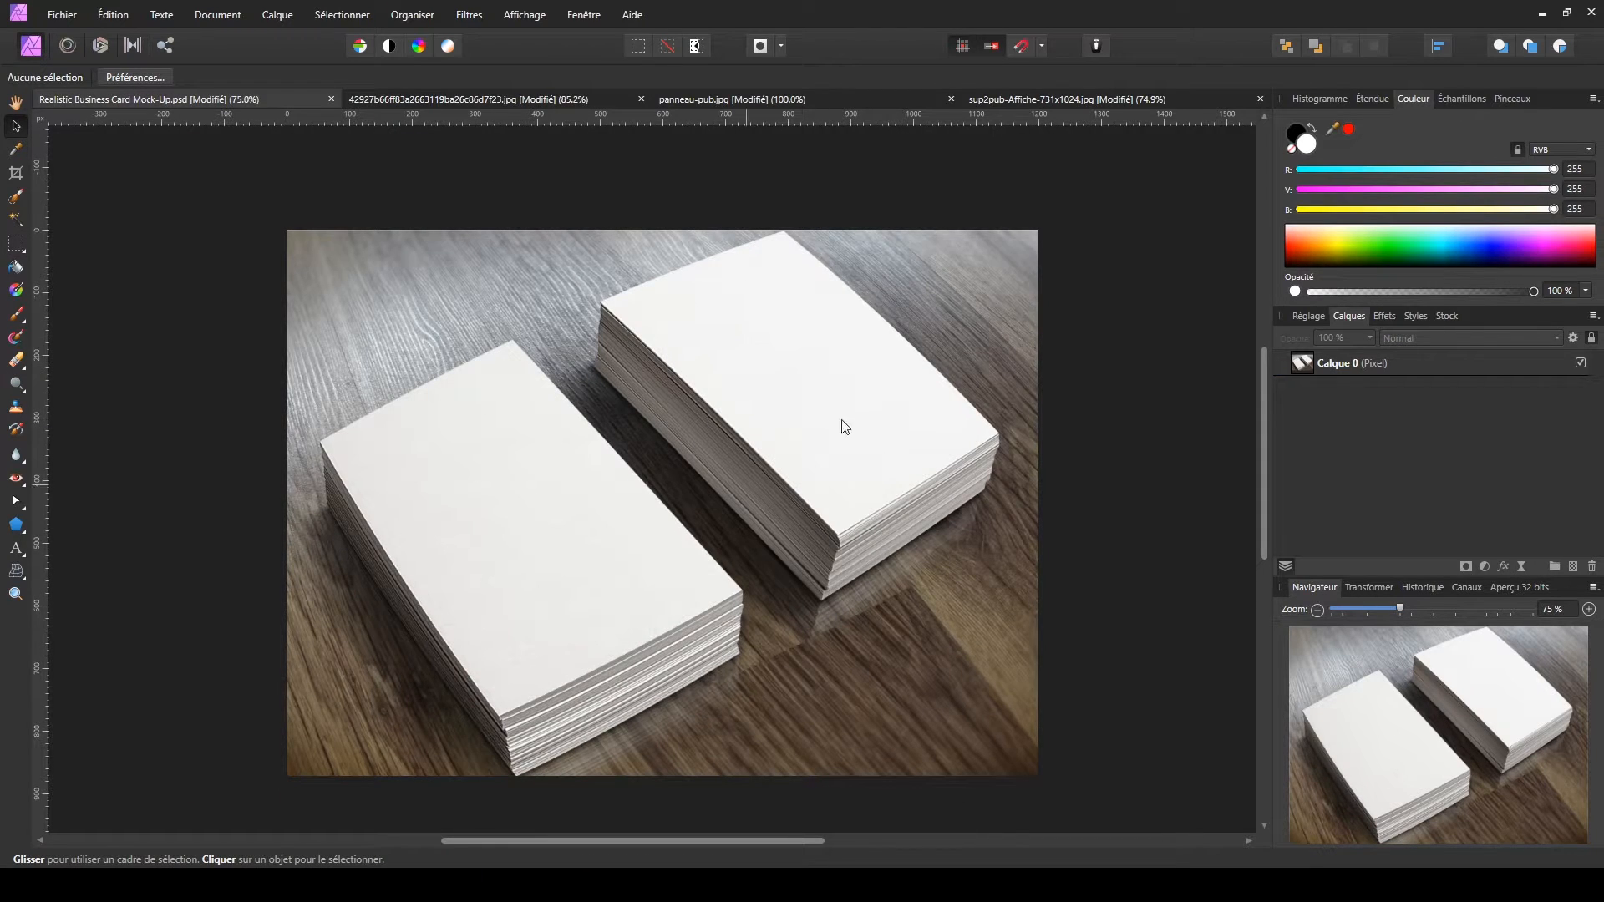
left_click(444, 96)
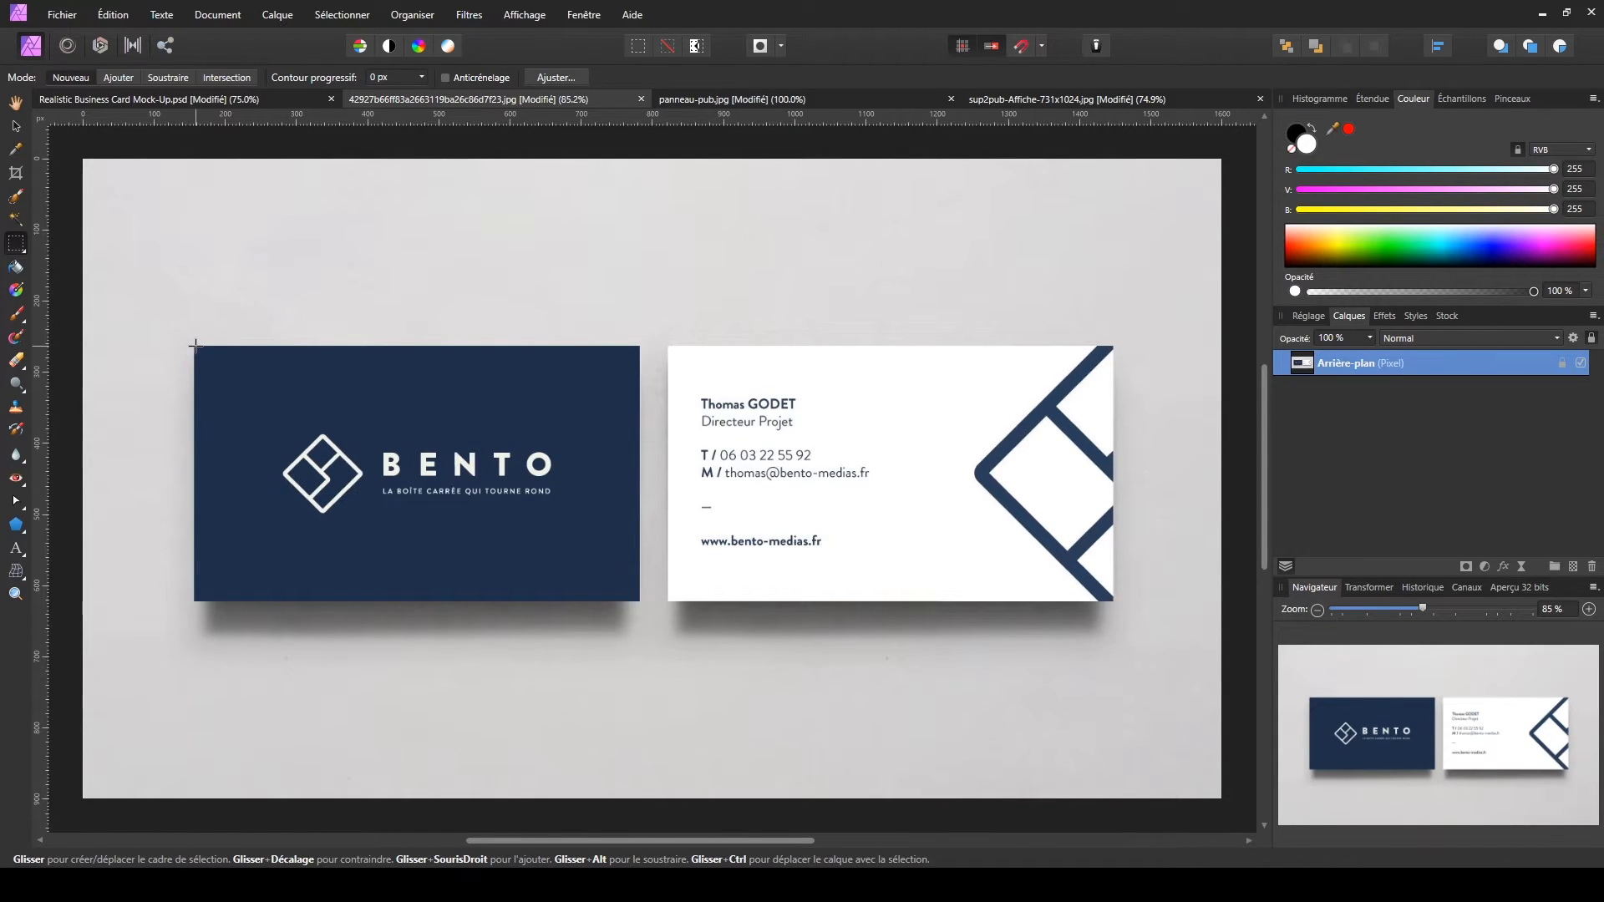
left_click_drag(193, 345, 639, 601)
left_click(194, 98)
key("ctrl+v")
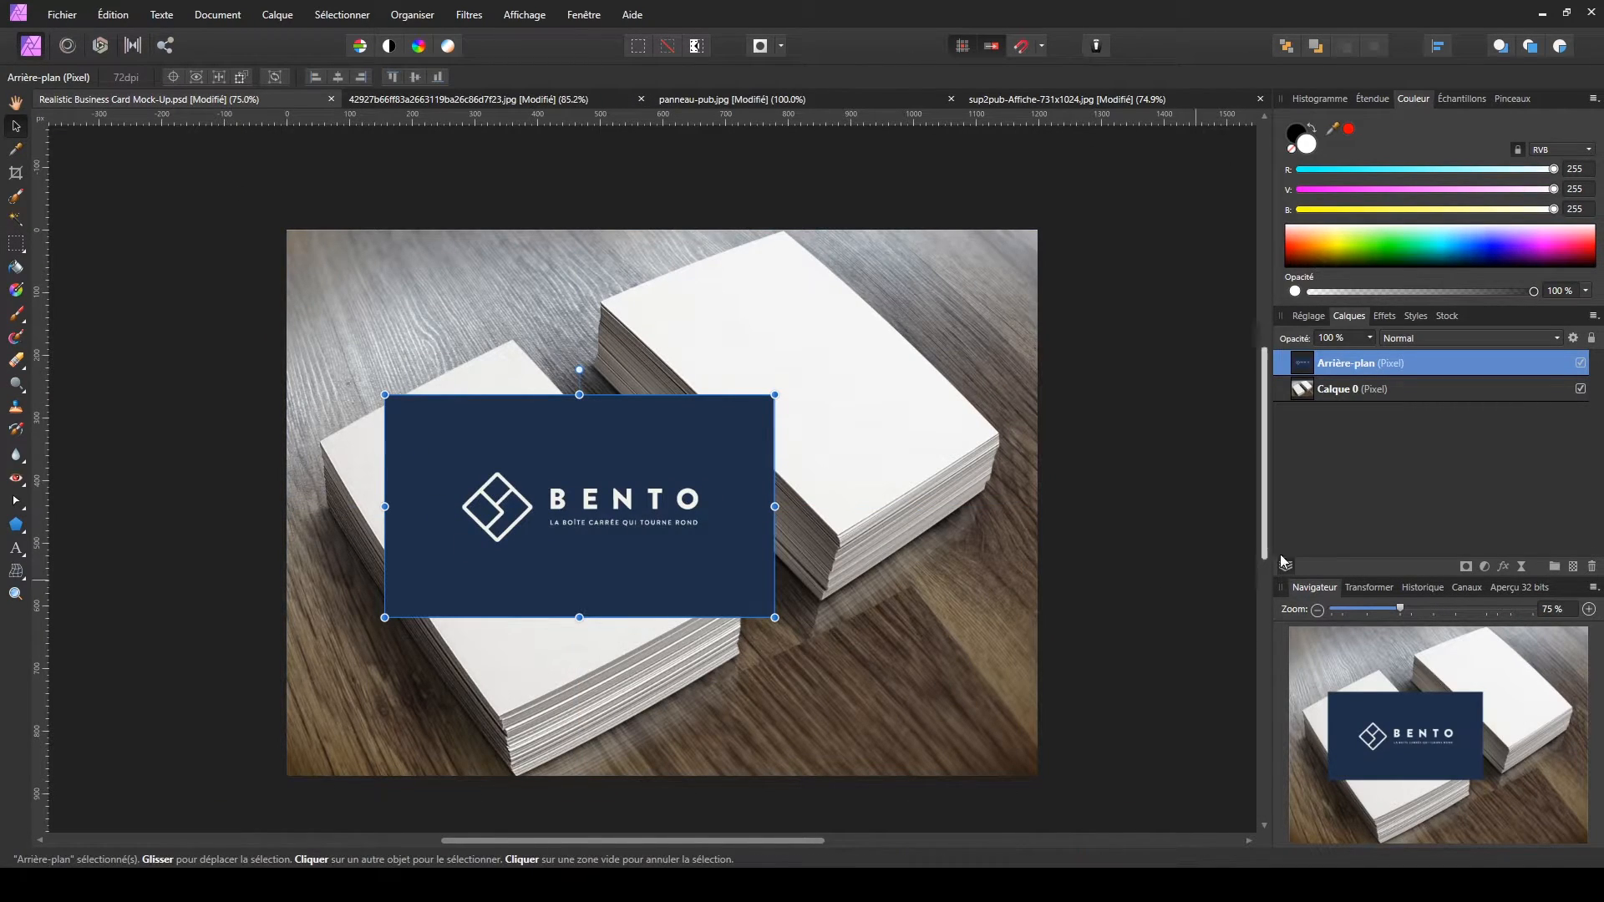
- Move the pasted BENTO card up and across so it overlaps the rear card stack
left_click(1397, 389)
left_click_drag(619, 479, 746, 468)
left_click_drag(874, 430, 928, 399)
- Try rotating the BENTO card to match the rear stack's angle, and undo the rotation
left_click_drag(746, 309, 757, 451)
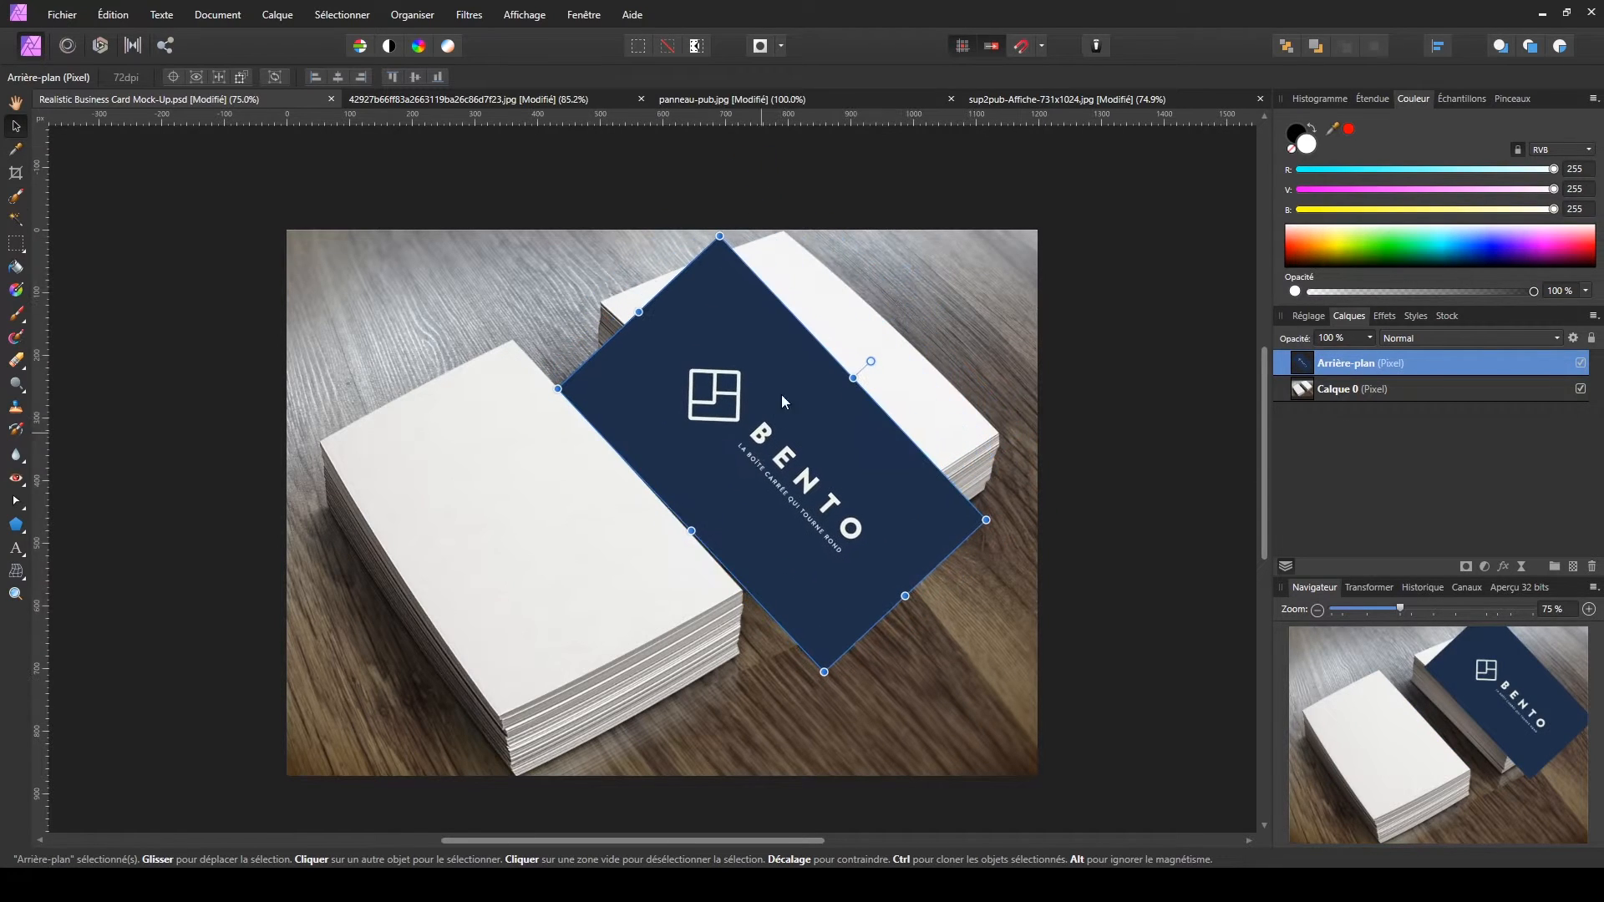
left_click_drag(713, 371, 624, 422)
key("ctrl+z")
key("ctrl+z")
key("ctrl+z")
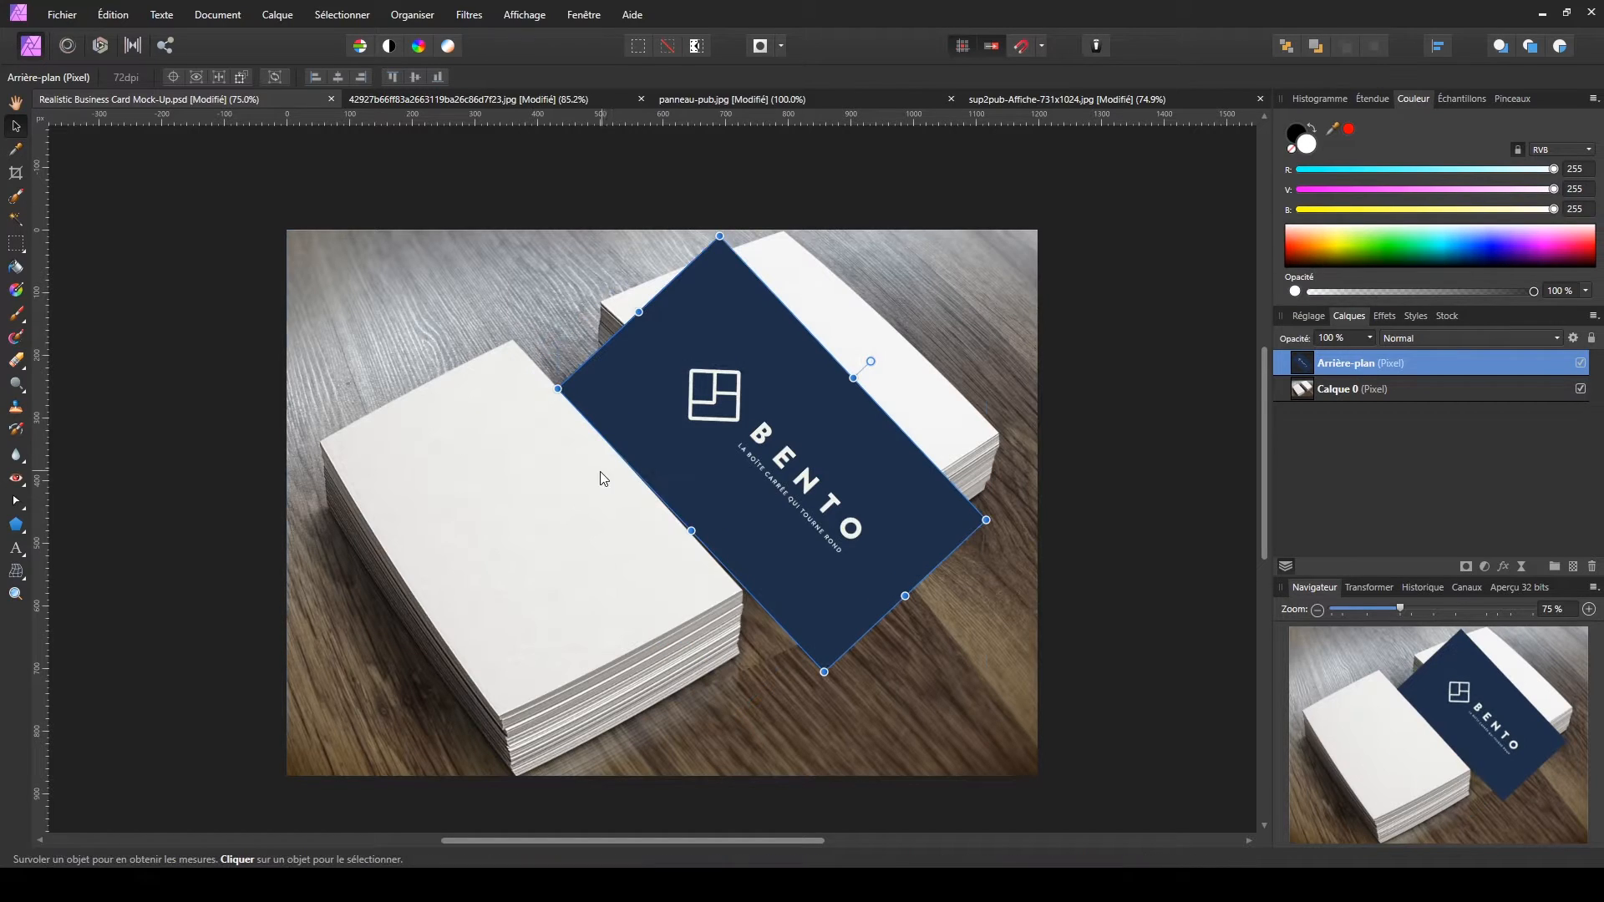
- Try fitting the BENTO card's four corners to the rear stack's top with the Perspective tool, and cancel
left_click(15, 572)
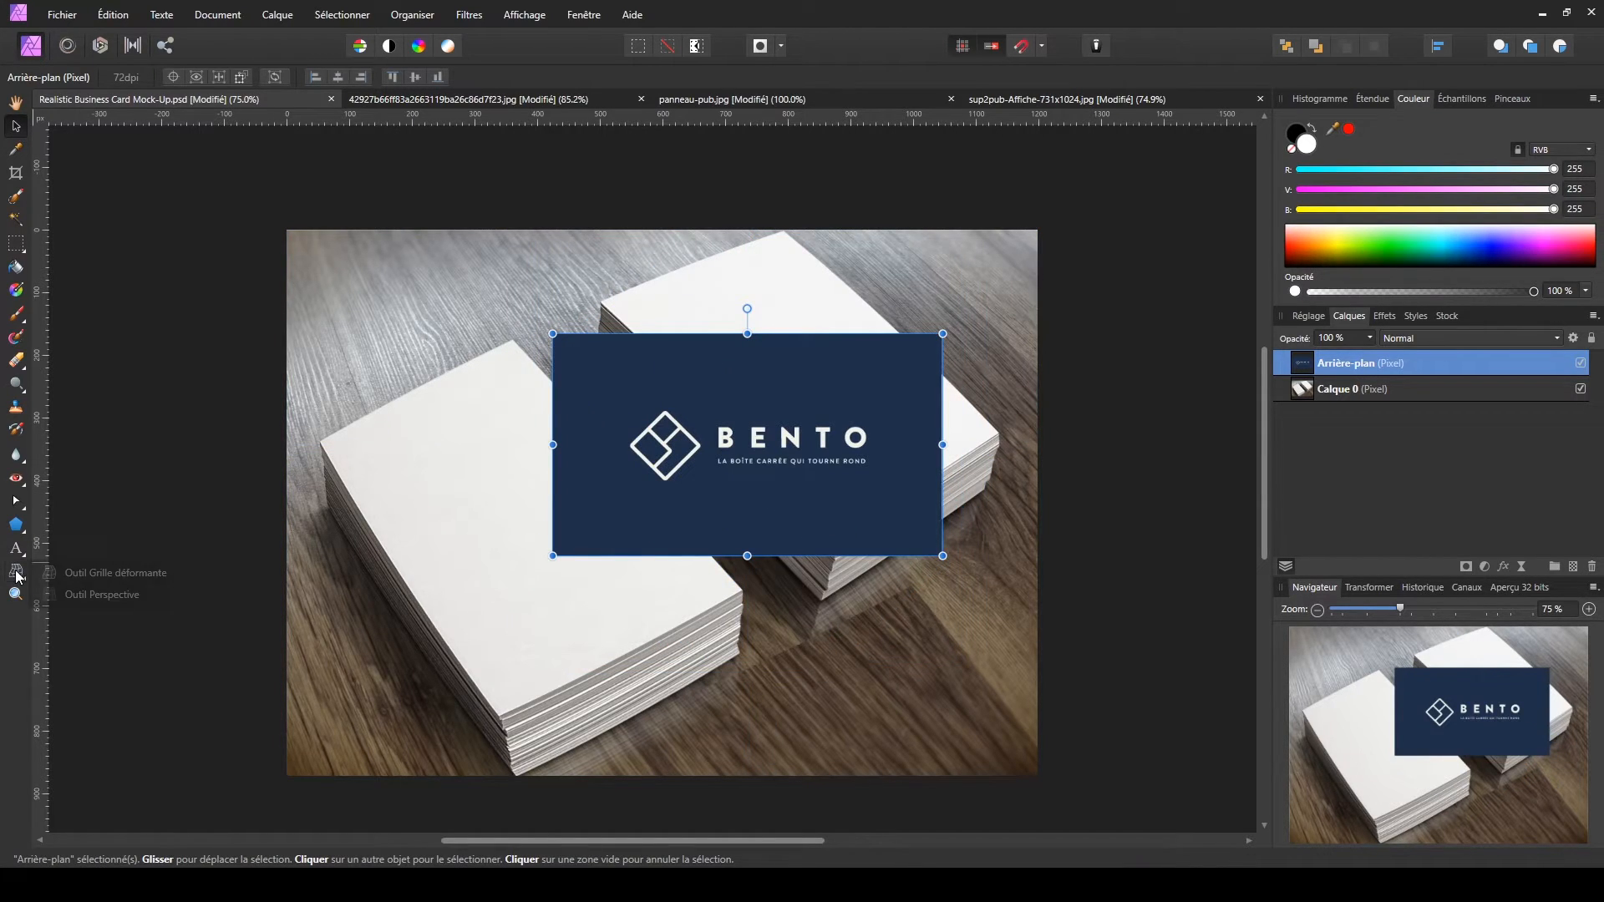
left_click(97, 595)
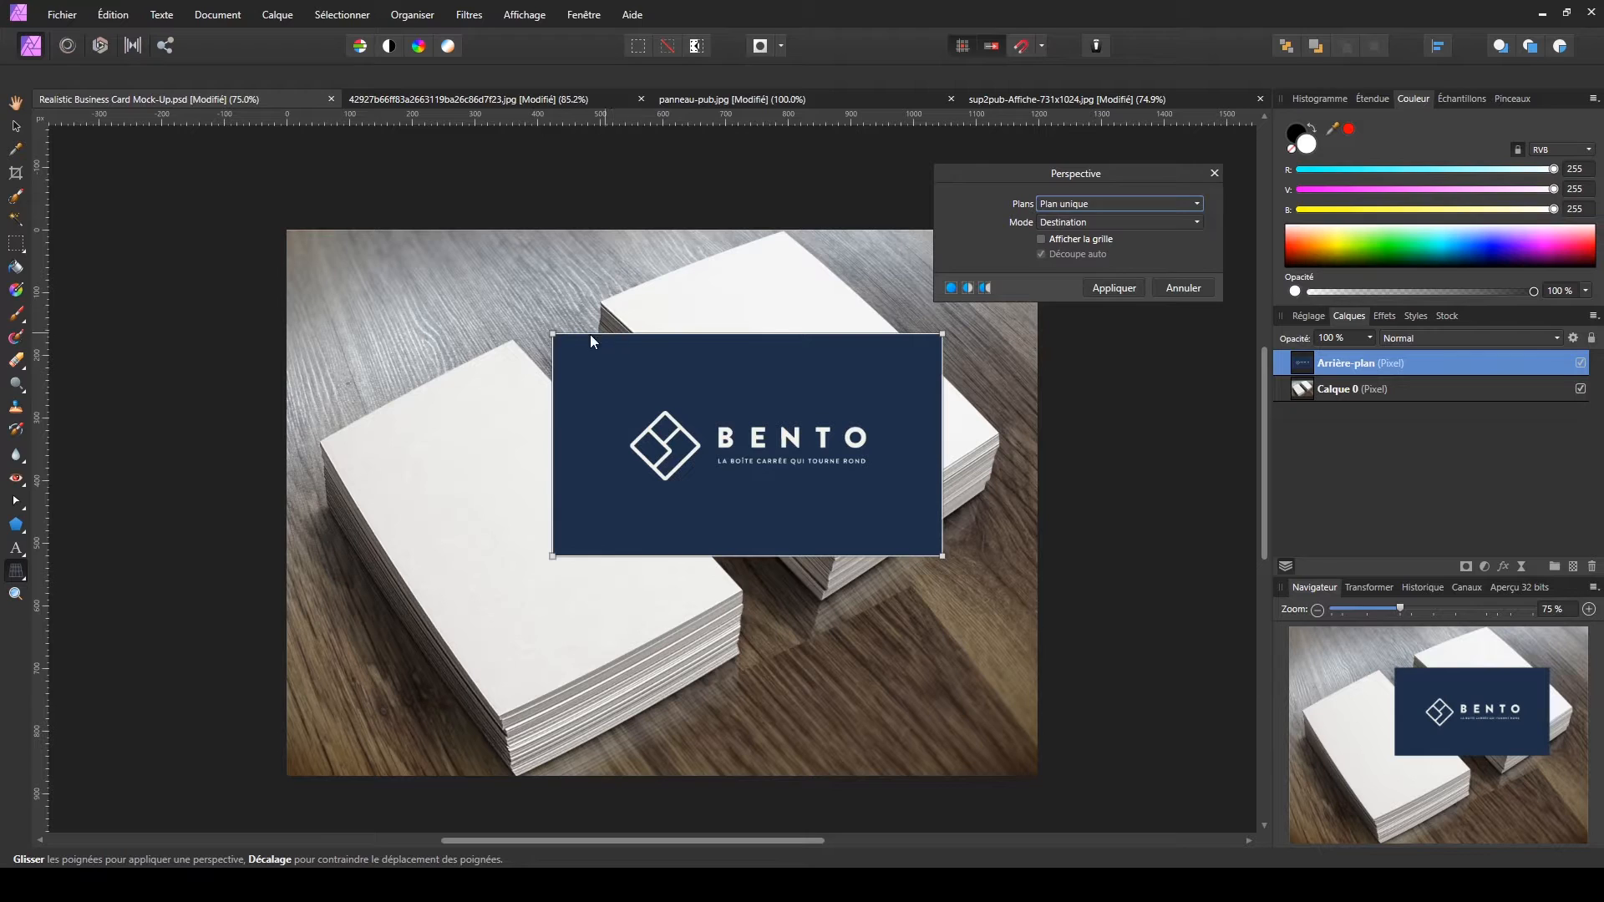
left_click_drag(558, 333, 782, 234)
left_click_drag(555, 559, 605, 306)
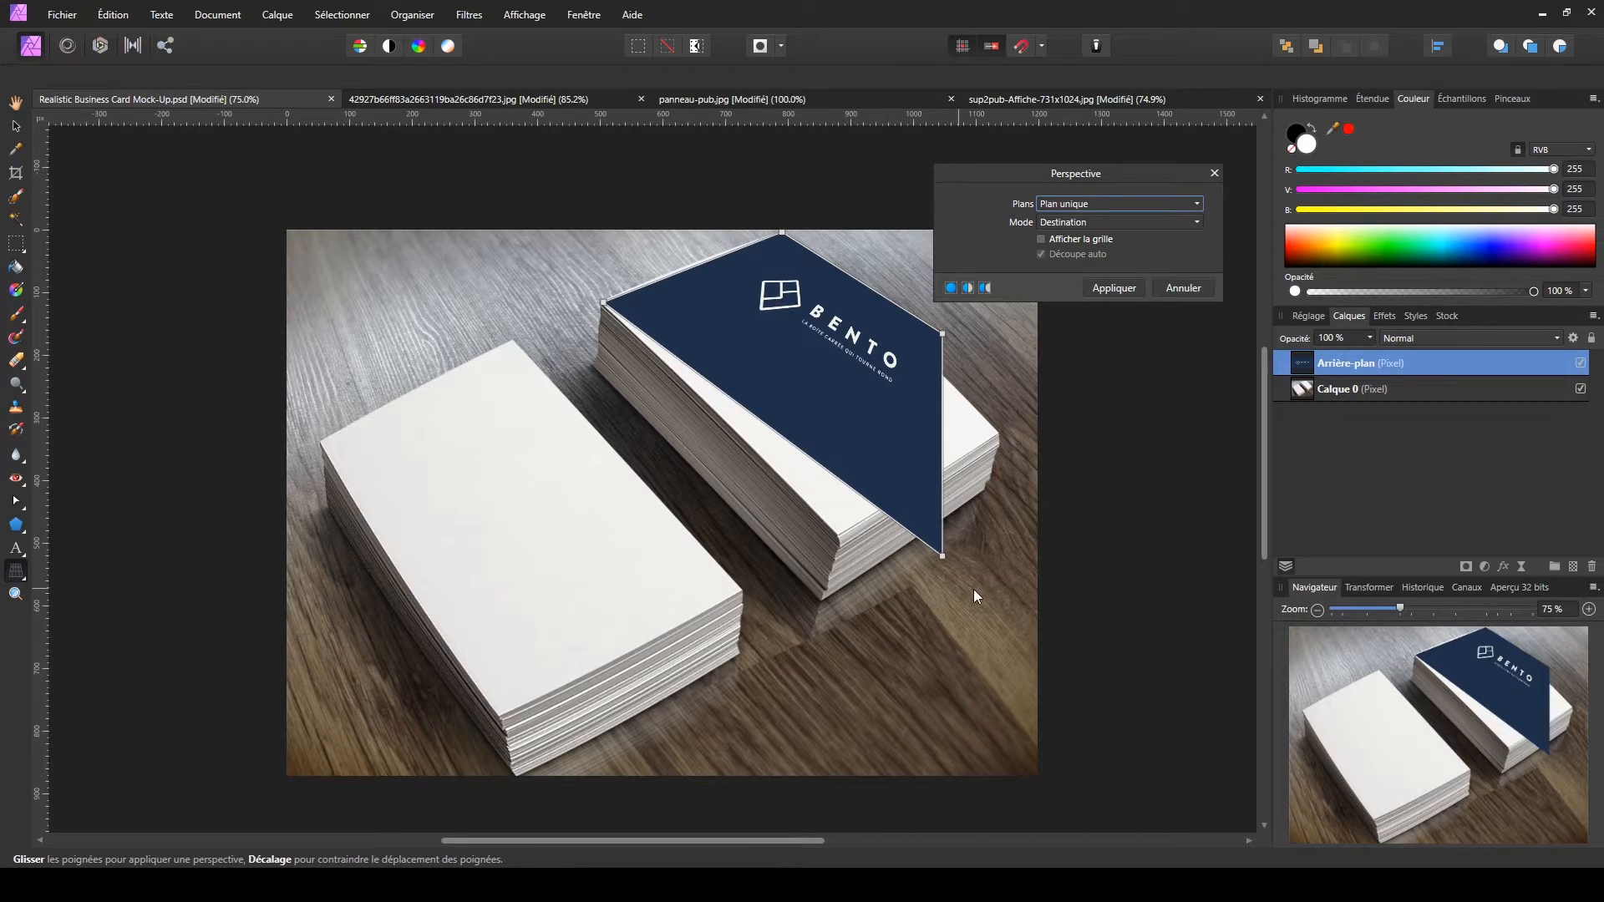
left_click_drag(944, 555, 837, 534)
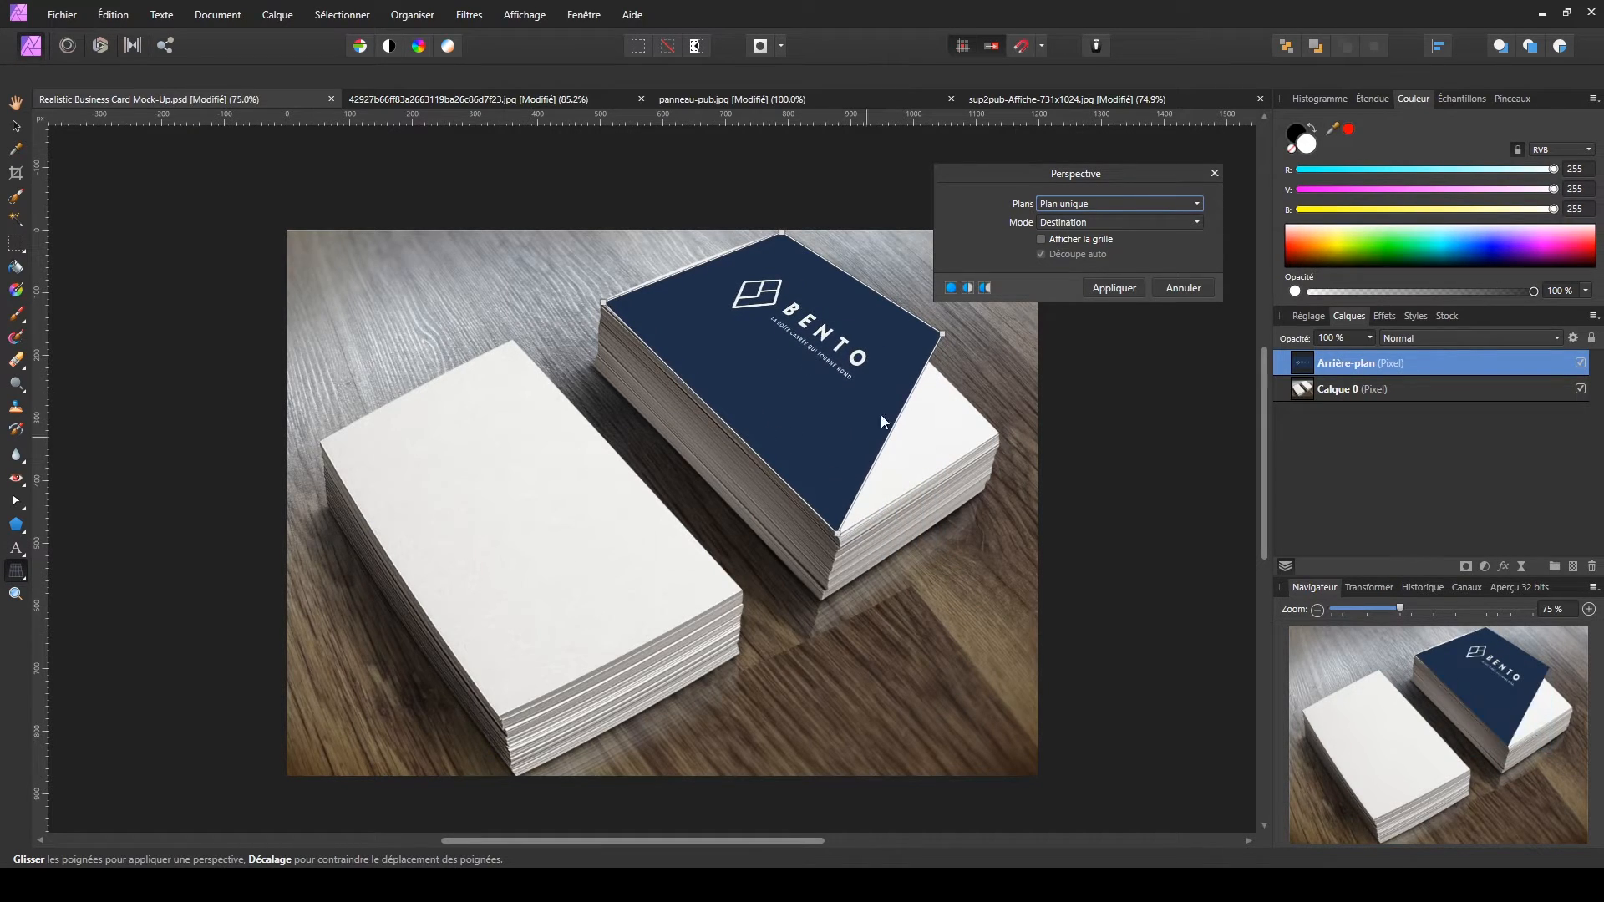
left_click_drag(941, 334, 996, 433)
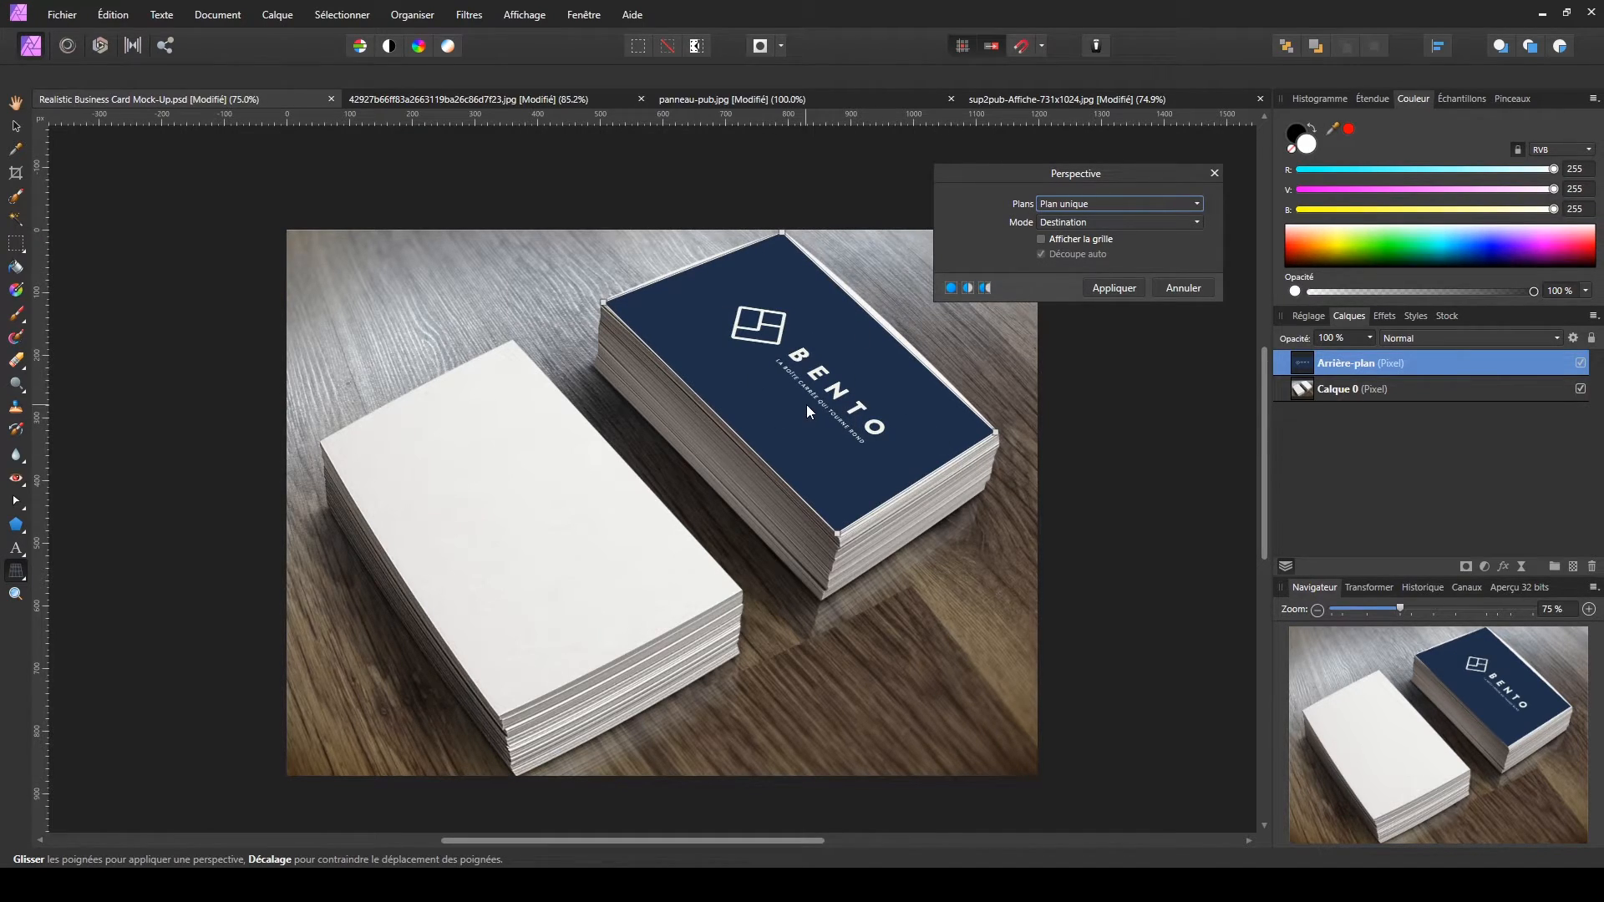
left_click(1183, 288)
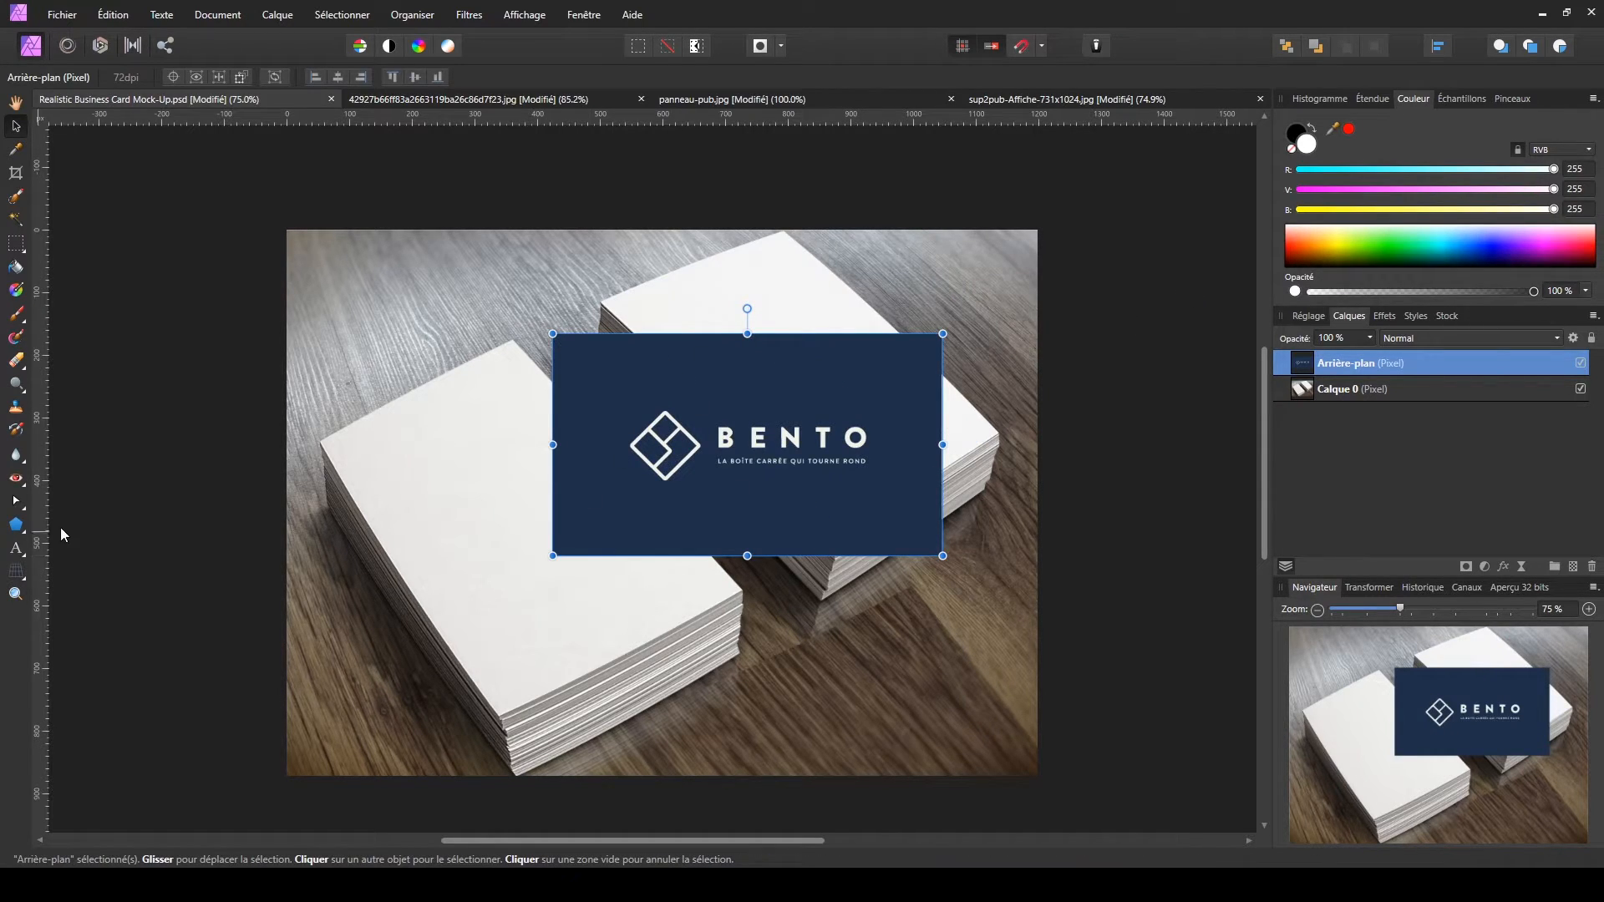
- Start the Mesh Warp tool on the BENTO card layer and set the layer's opacity to 50 %
left_click(15, 571)
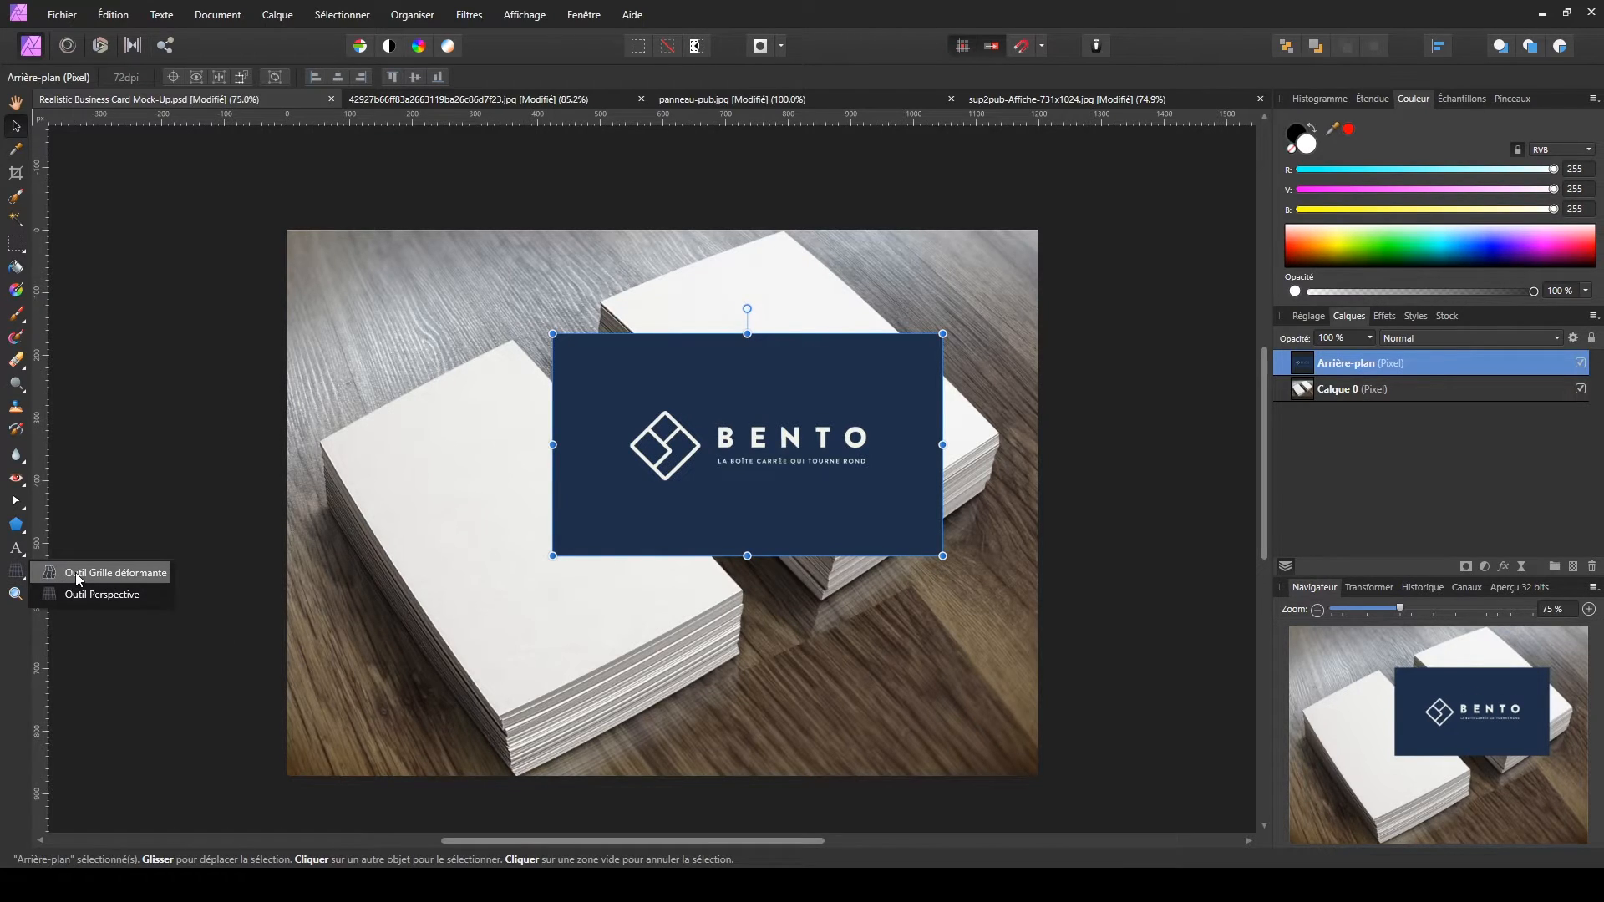
left_click(109, 573)
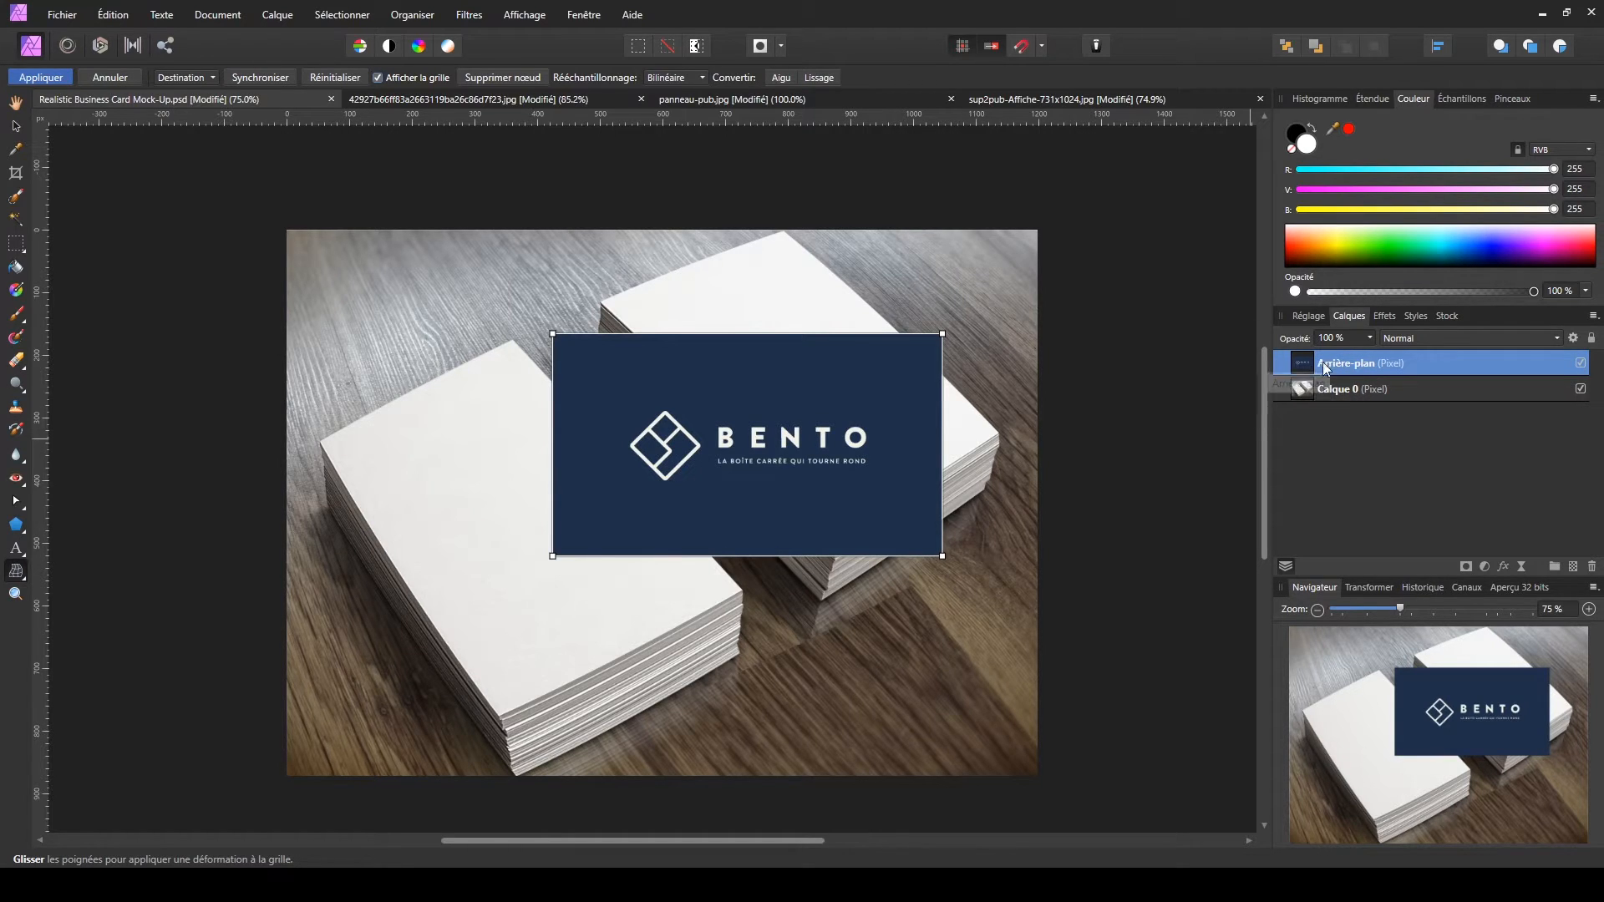
left_click(1371, 338)
left_click_drag(1370, 336, 1312, 354)
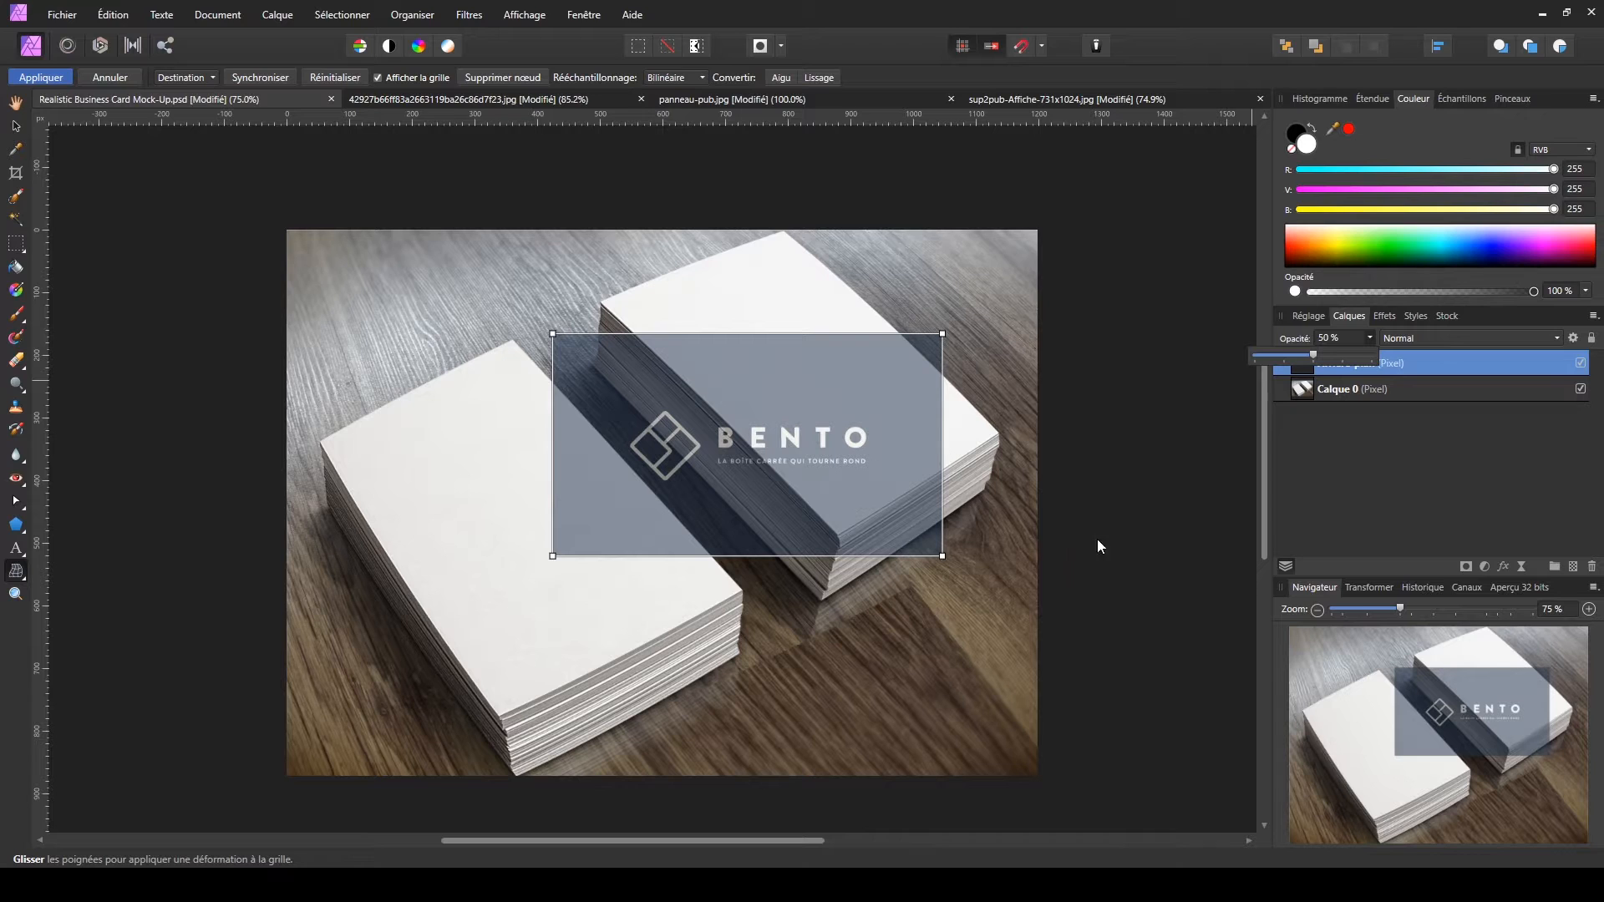
- Place the card's four mesh corners on the matching corners of the rear stack's top sheet
key("ctrl+1")
left_click_drag(983, 376, 775, 470)
key("ctrl+plus")
left_click_drag(695, 524, 769, 532)
left_click_drag(215, 342, 679, 141)
left_click_drag(216, 788, 315, 278)
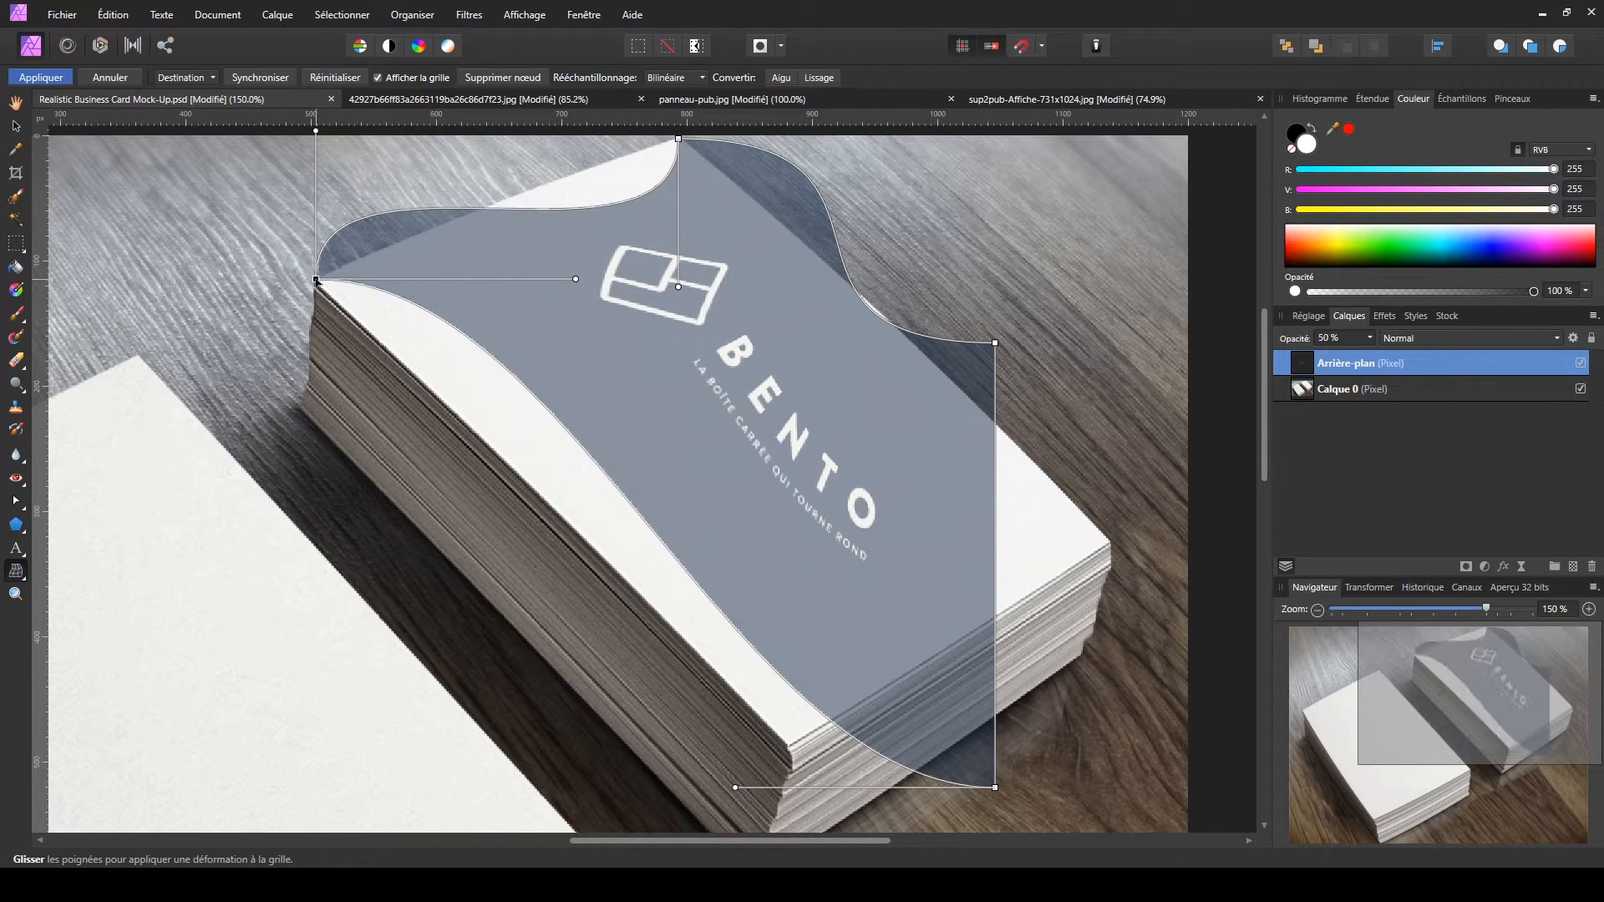
left_click_drag(995, 788, 789, 744)
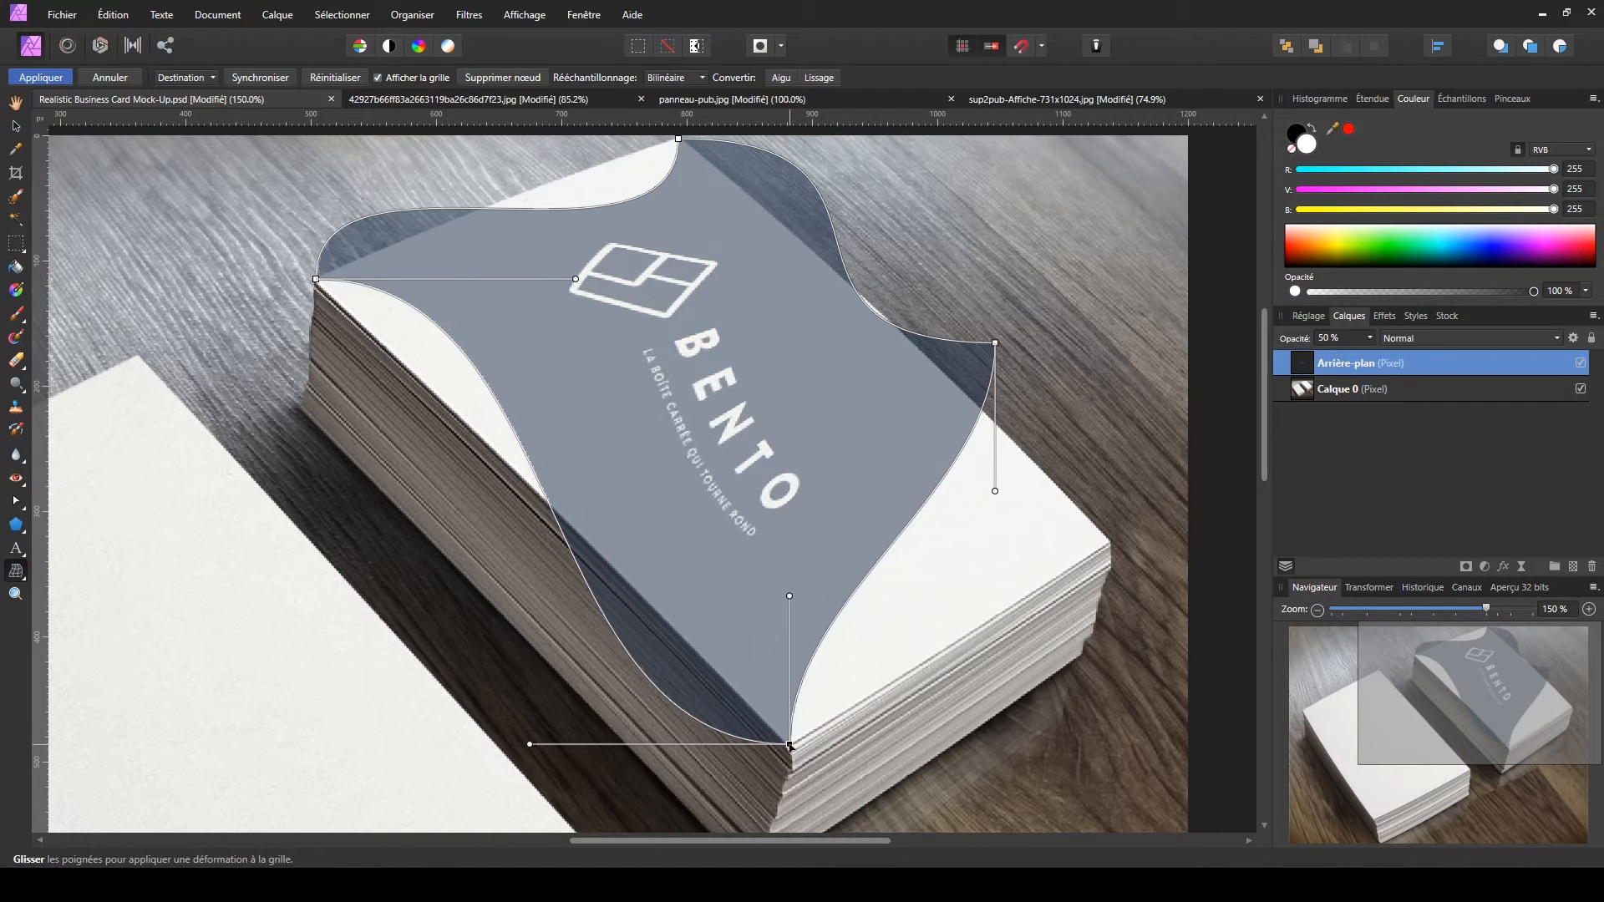
left_click_drag(997, 344, 1110, 544)
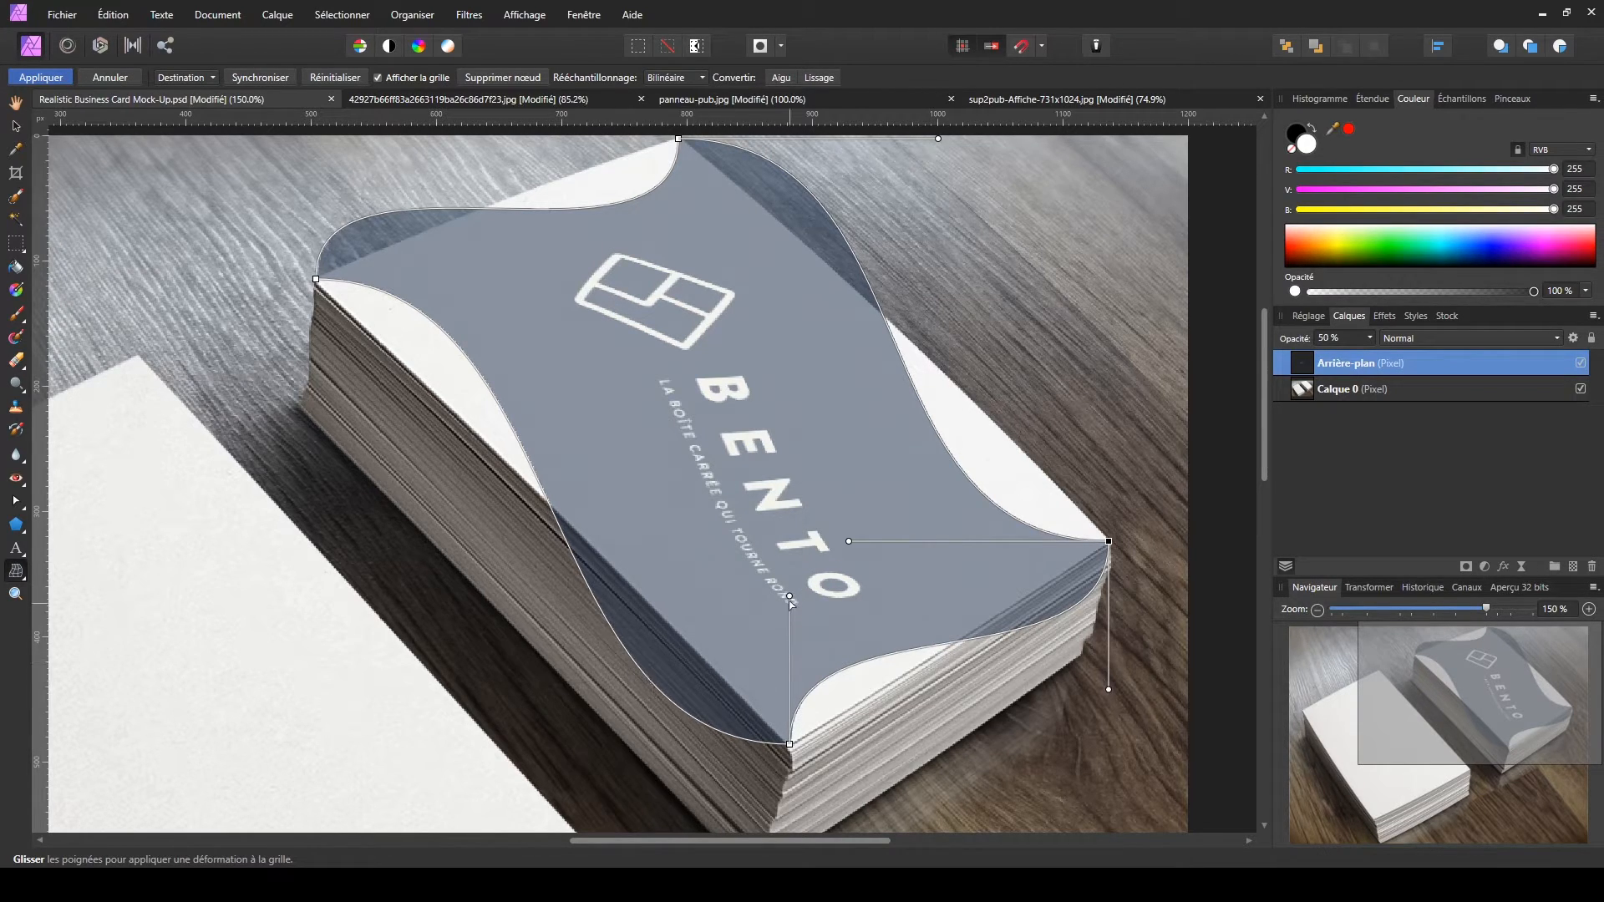
- Adjust the front corner's curve handles and align the card's near long edge with the rear stack's long edge
left_click_drag(791, 598, 896, 738)
left_click(790, 745)
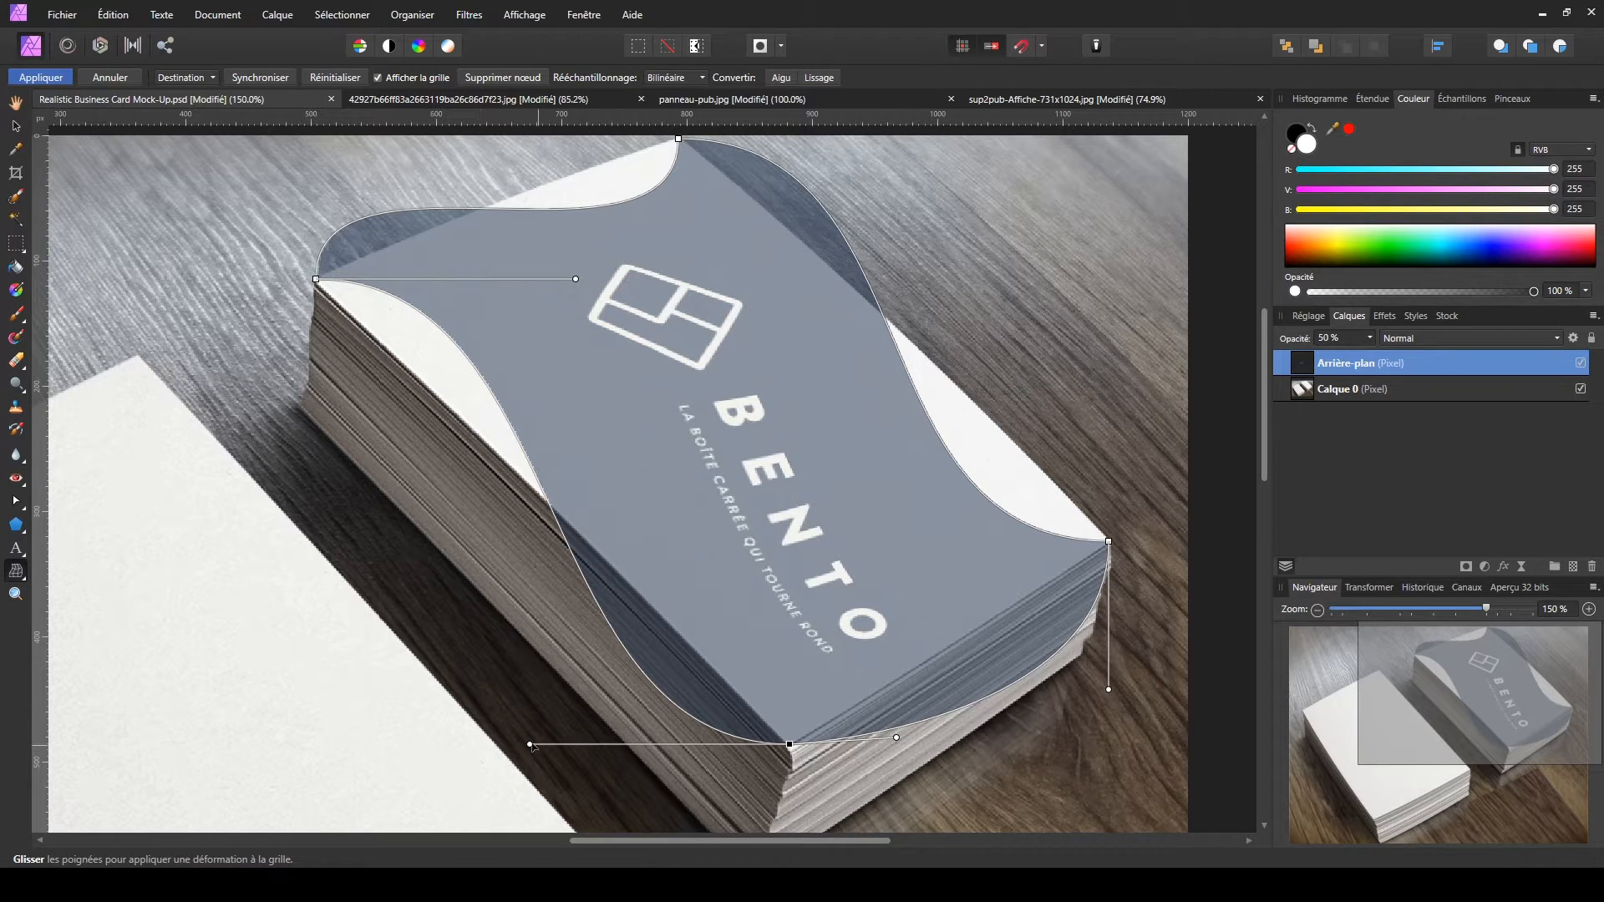
left_click_drag(531, 745, 564, 556)
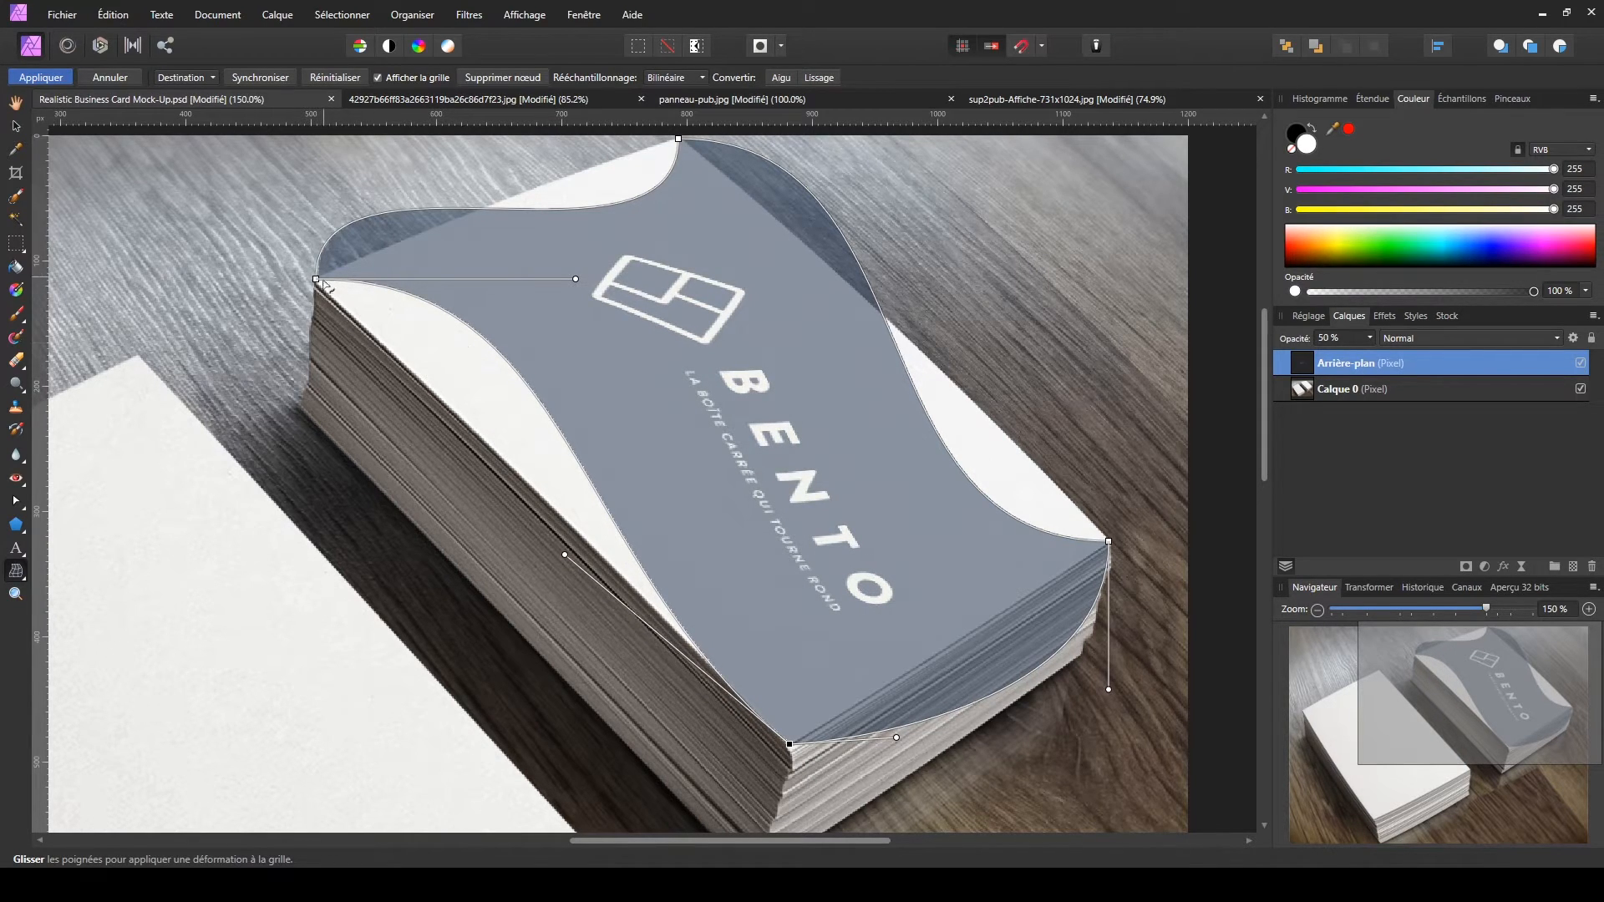
mouse_move(564, 556)
left_mouse_down()
mouse_move(501, 680)
mouse_move(543, 585)
mouse_move(587, 550)
left_mouse_up()
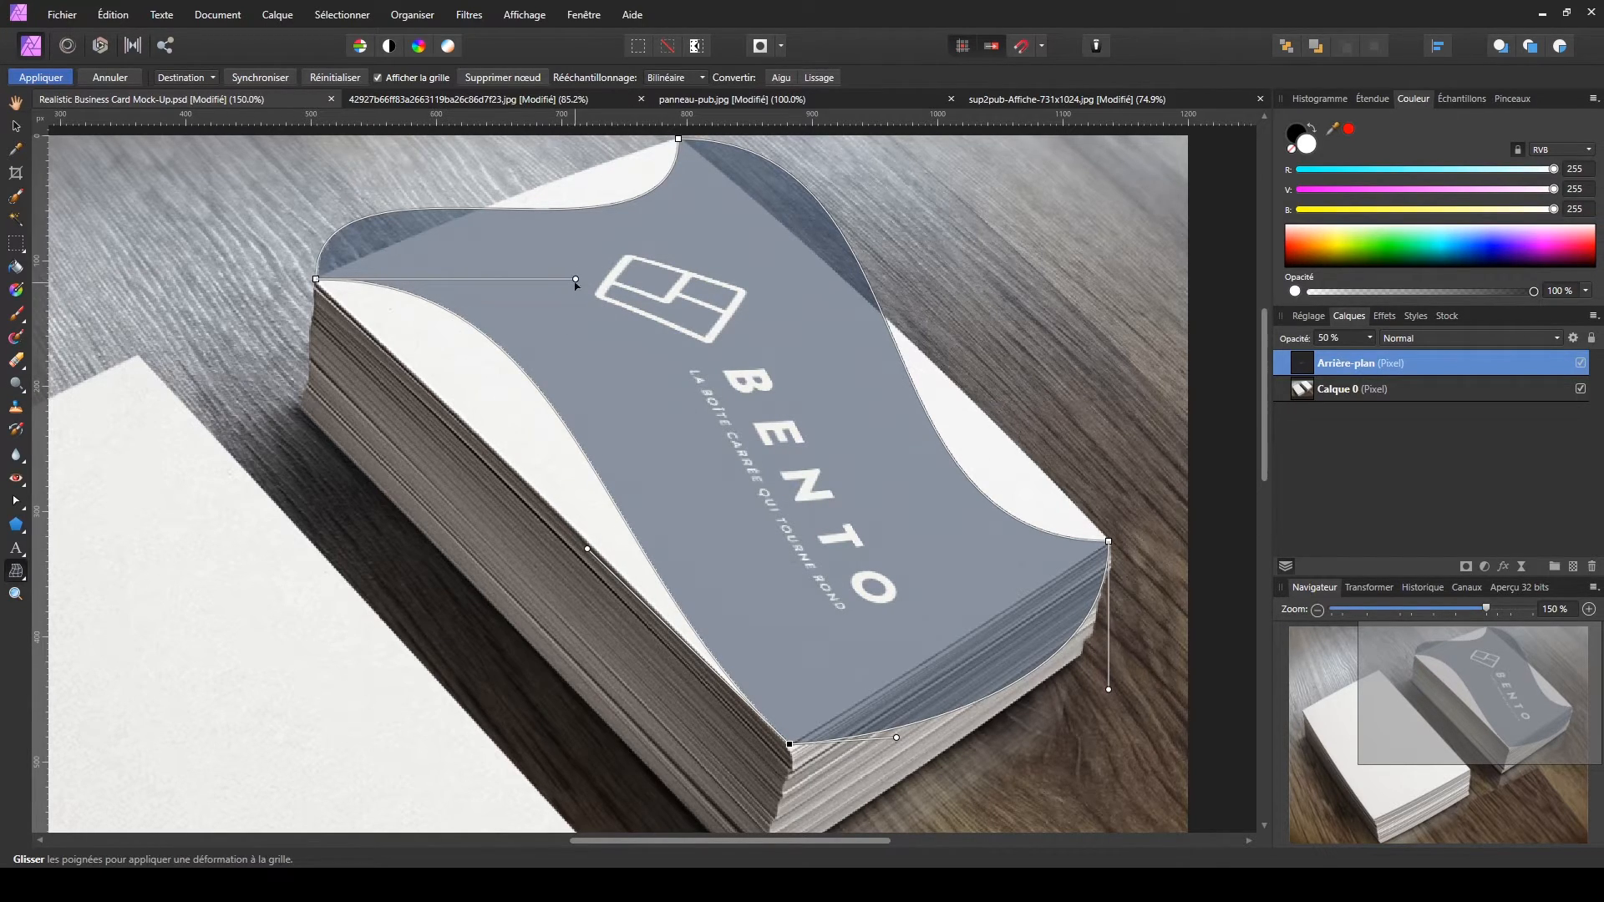
left_click_drag(576, 279, 503, 456)
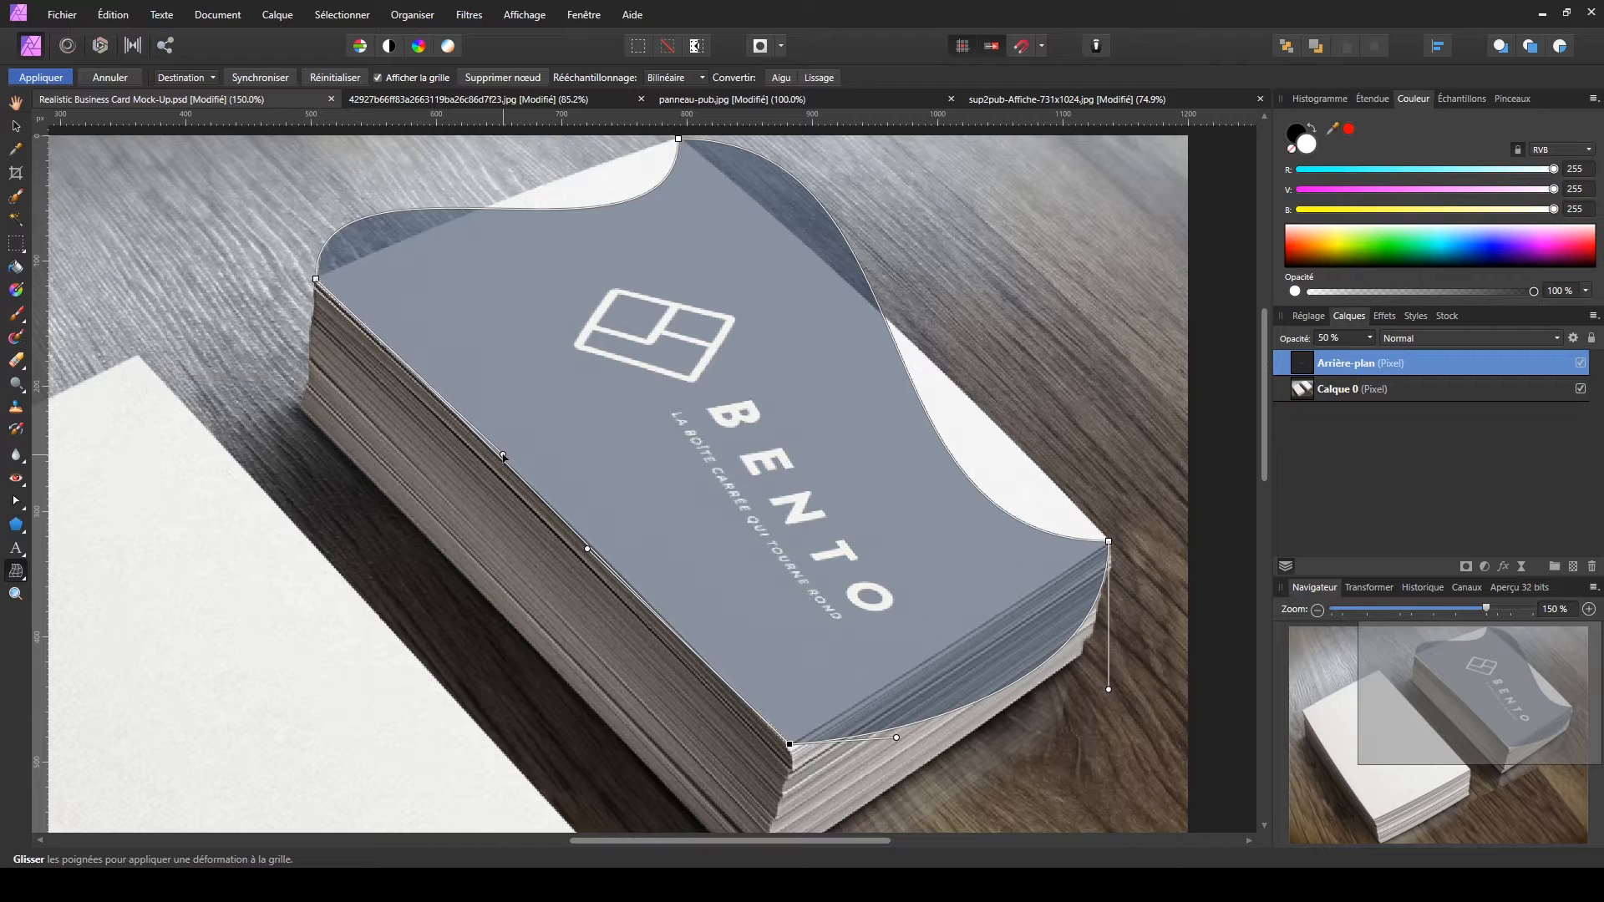
left_click_drag(588, 549, 592, 547)
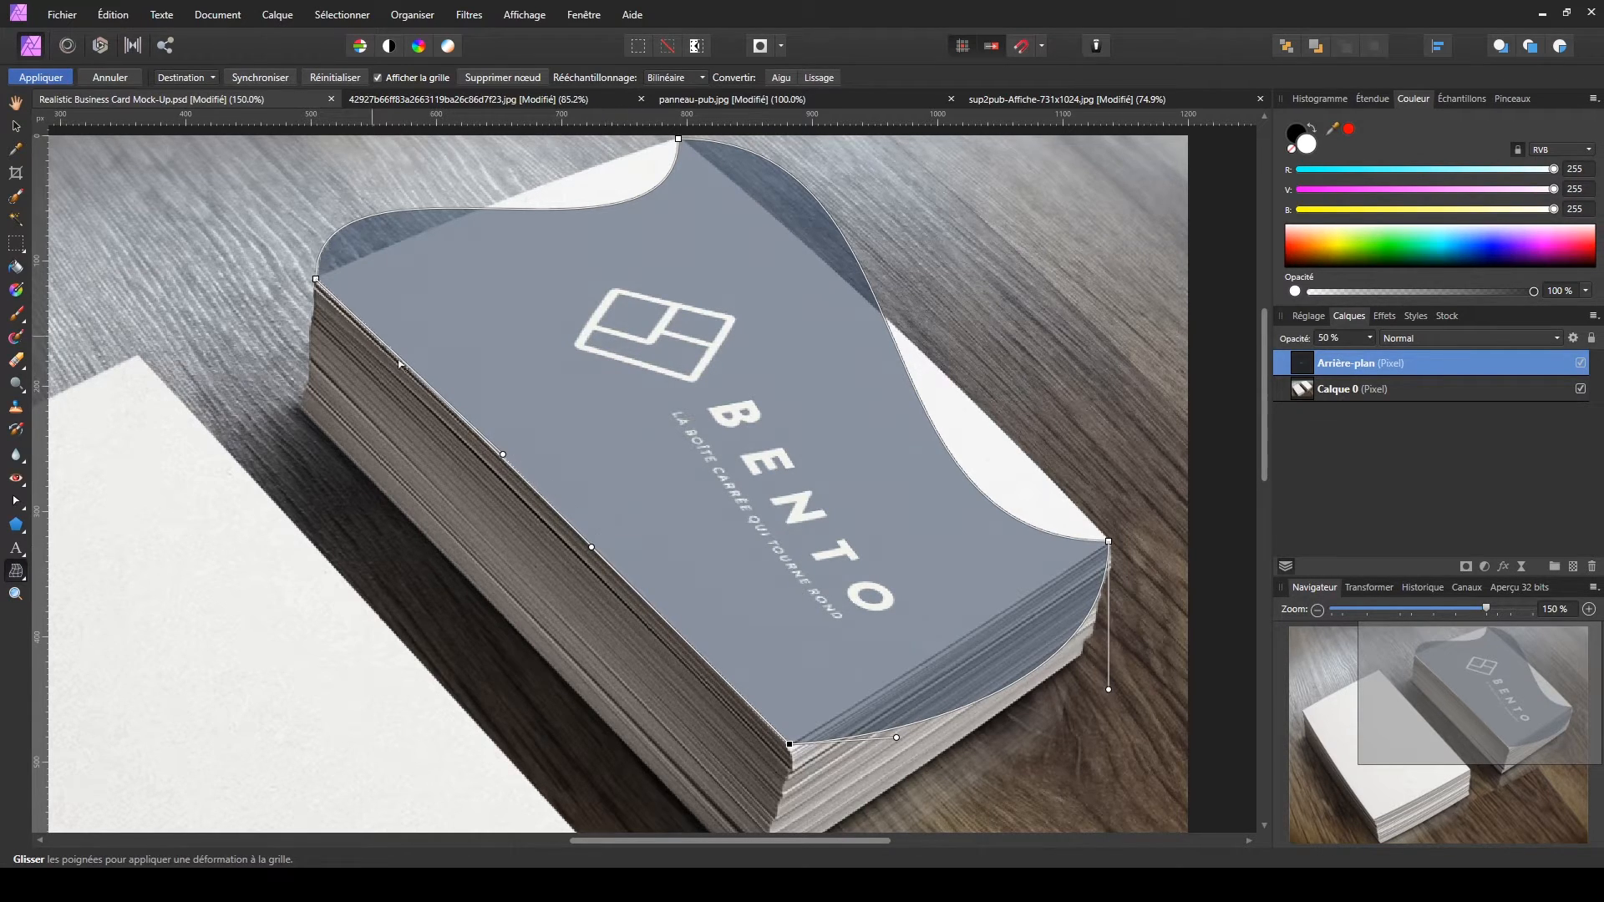
- Adjust the curve handles of the card's back short edge so it follows the rear stack's back edge
left_click(317, 278)
scroll(451, 277, "up", 3)
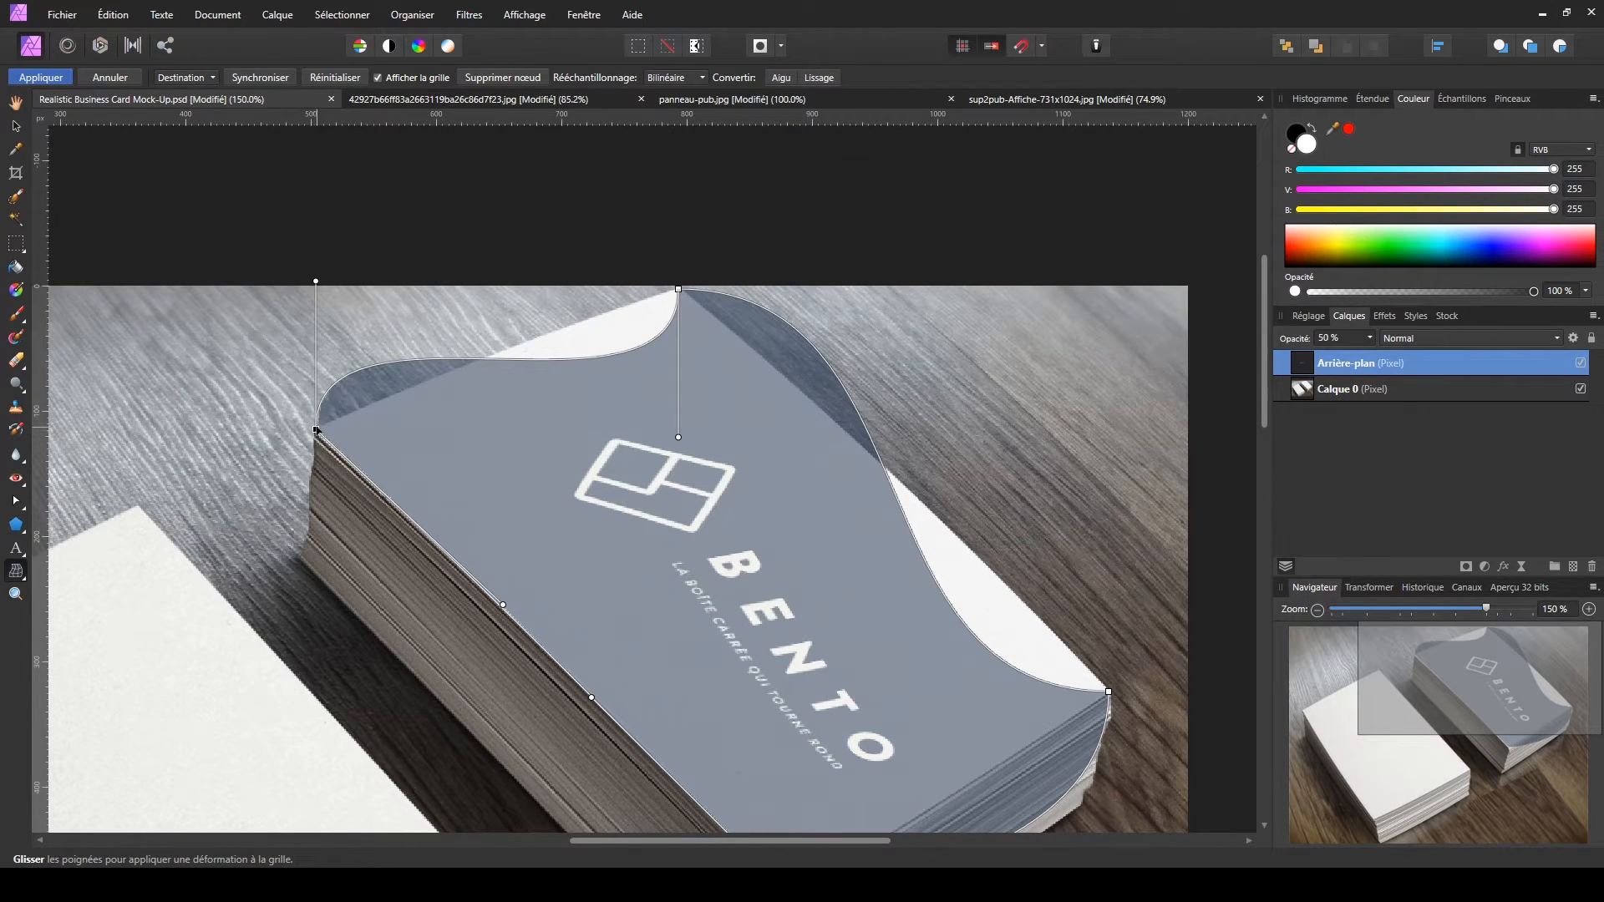
left_click_drag(316, 281, 401, 319)
left_click_drag(679, 438, 570, 315)
left_click_drag(400, 319, 430, 378)
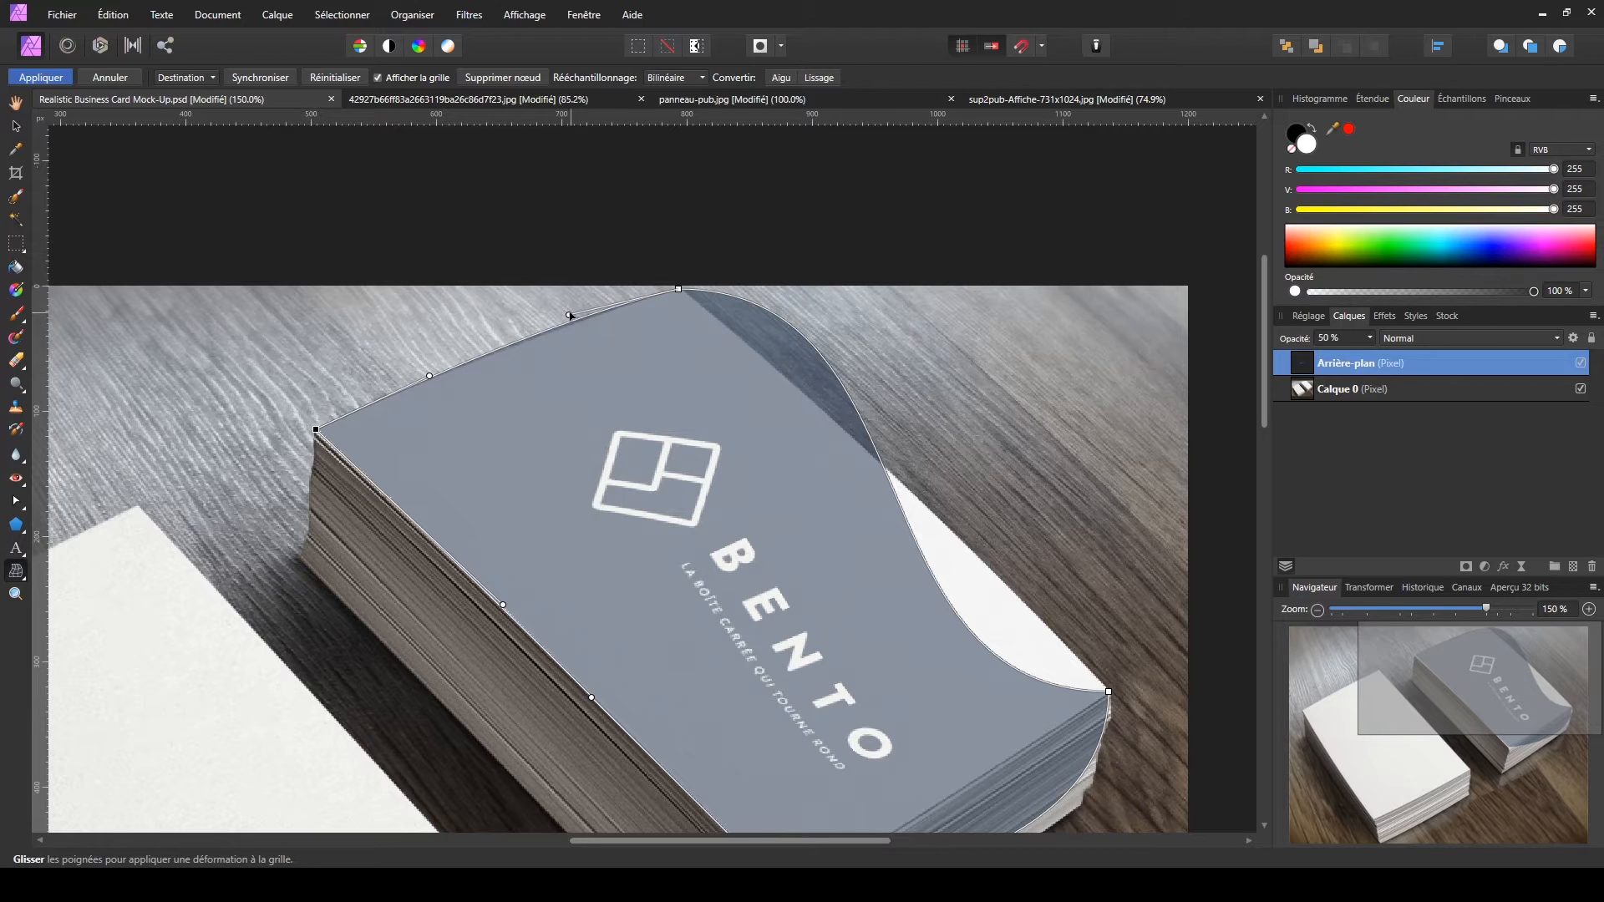
left_click_drag(571, 317, 576, 323)
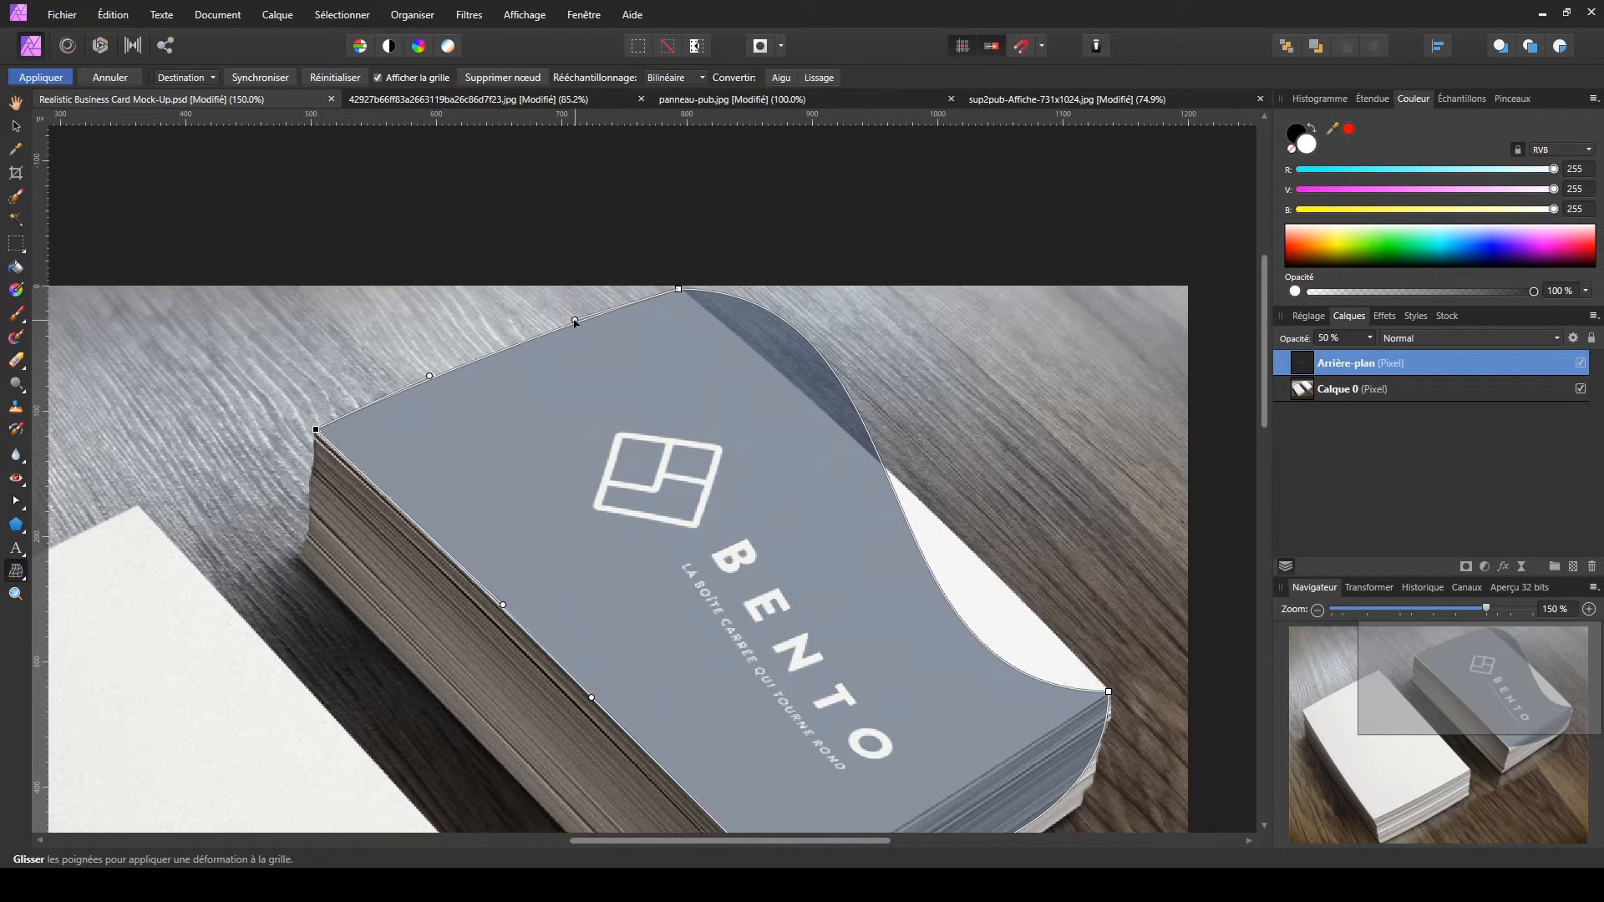
- Bend the card's far long edge with its curve handles to follow the slight curve of the rear stack
left_click(679, 290)
left_click_drag(939, 289, 899, 408)
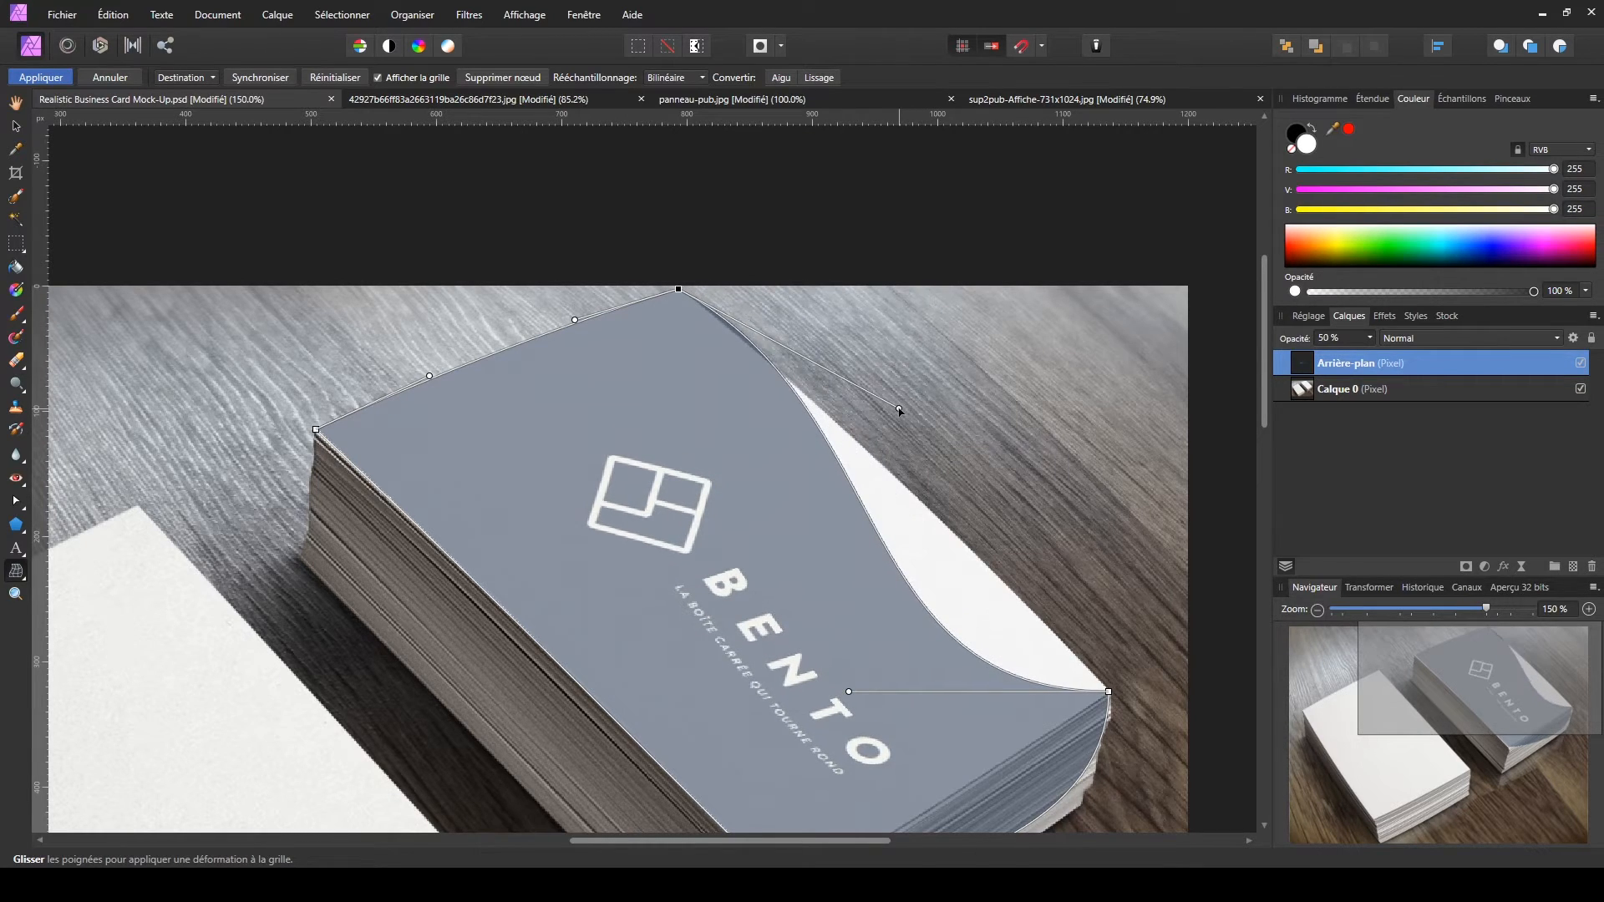
left_click_drag(849, 693, 1019, 522)
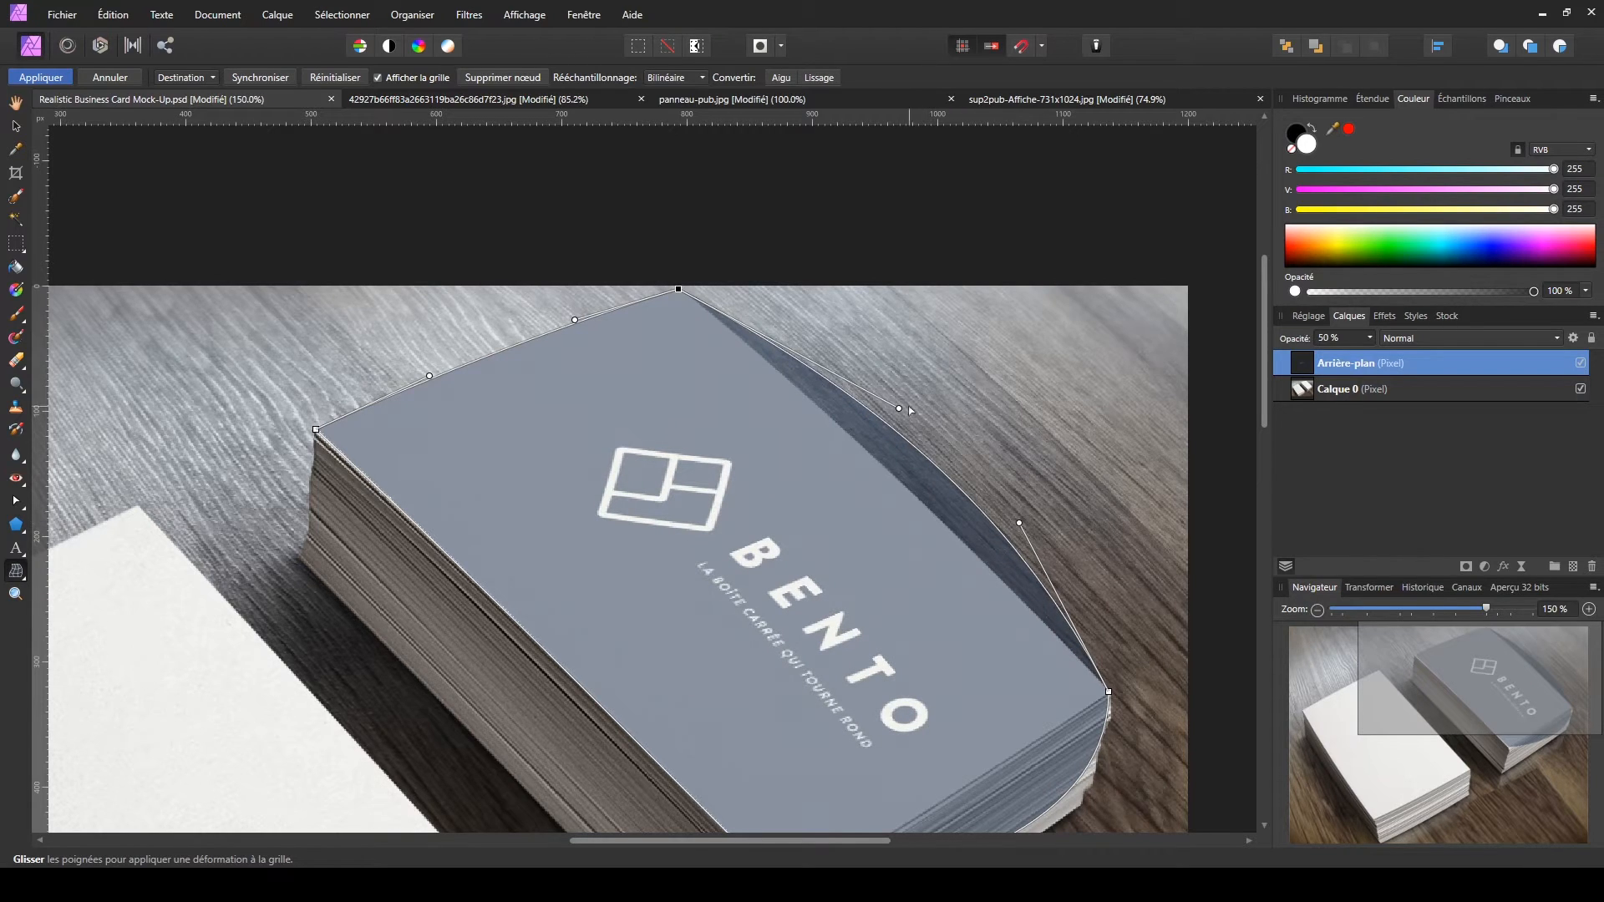
left_click_drag(899, 409, 833, 410)
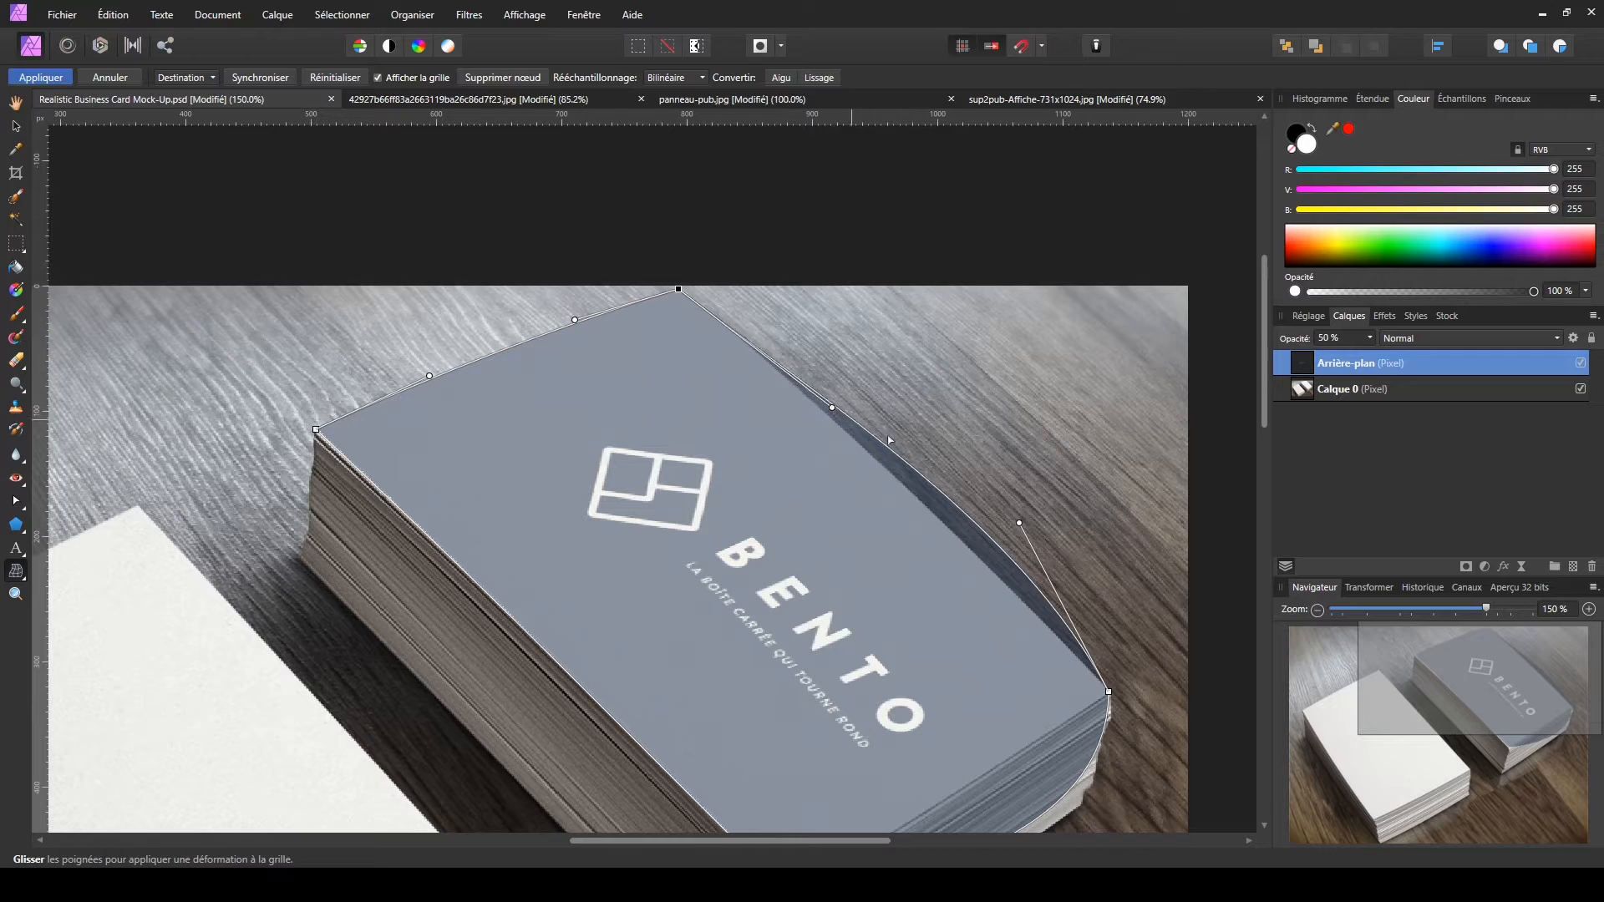
left_click_drag(1020, 523, 972, 546)
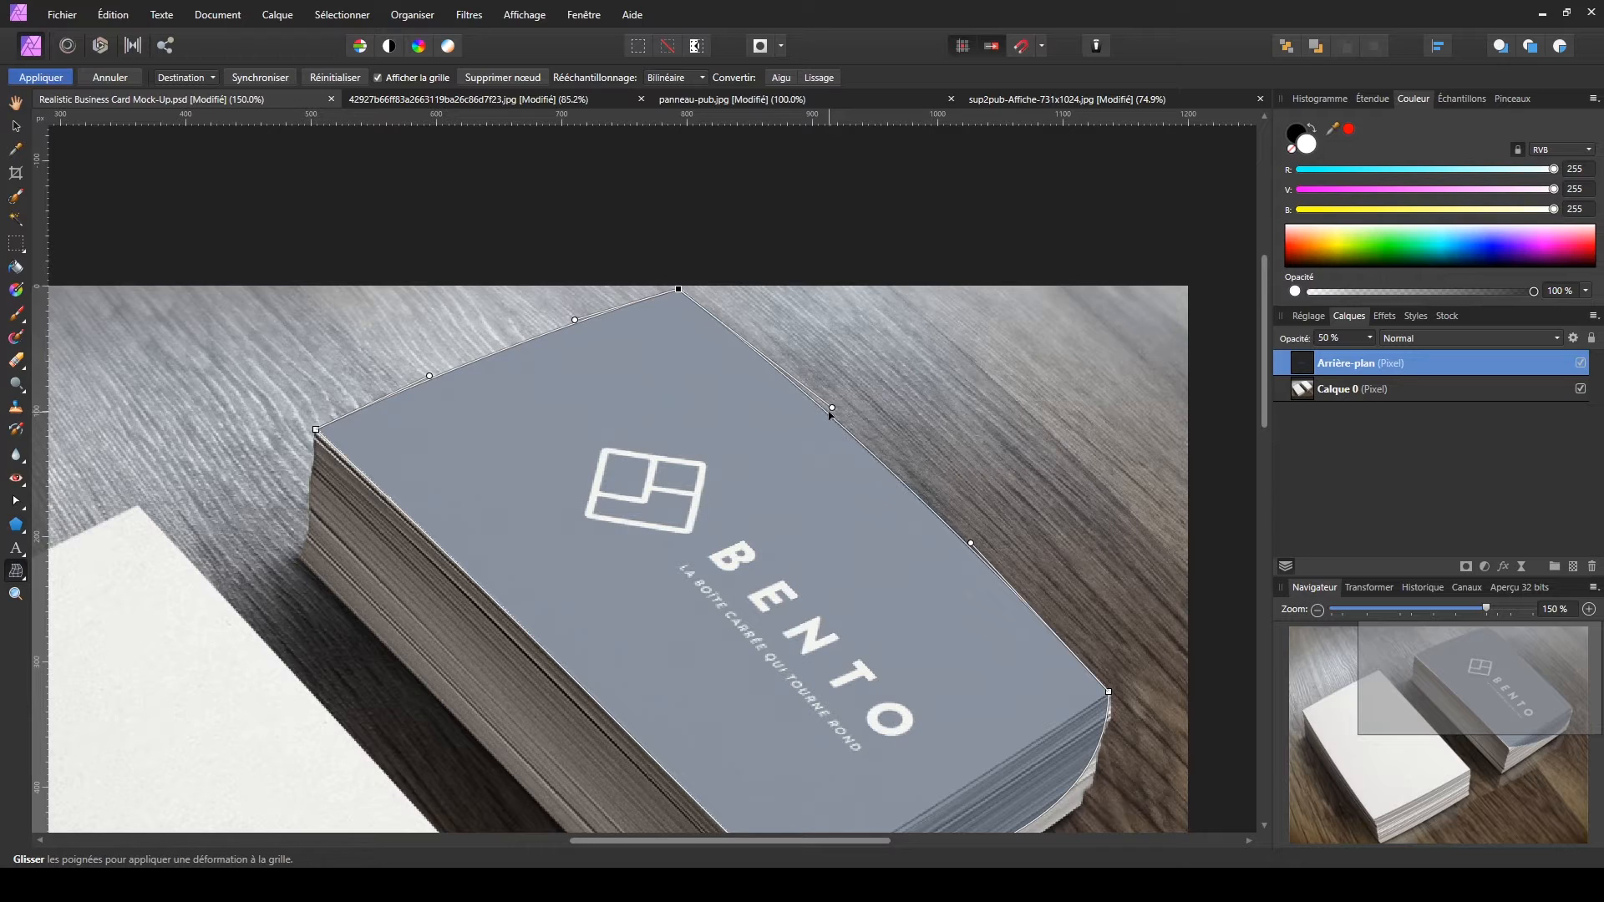
left_click_drag(832, 409, 830, 415)
- Nudge the card's left mesh corner slightly outward onto the rear stack's corner
scroll(939, 498, "down", 3)
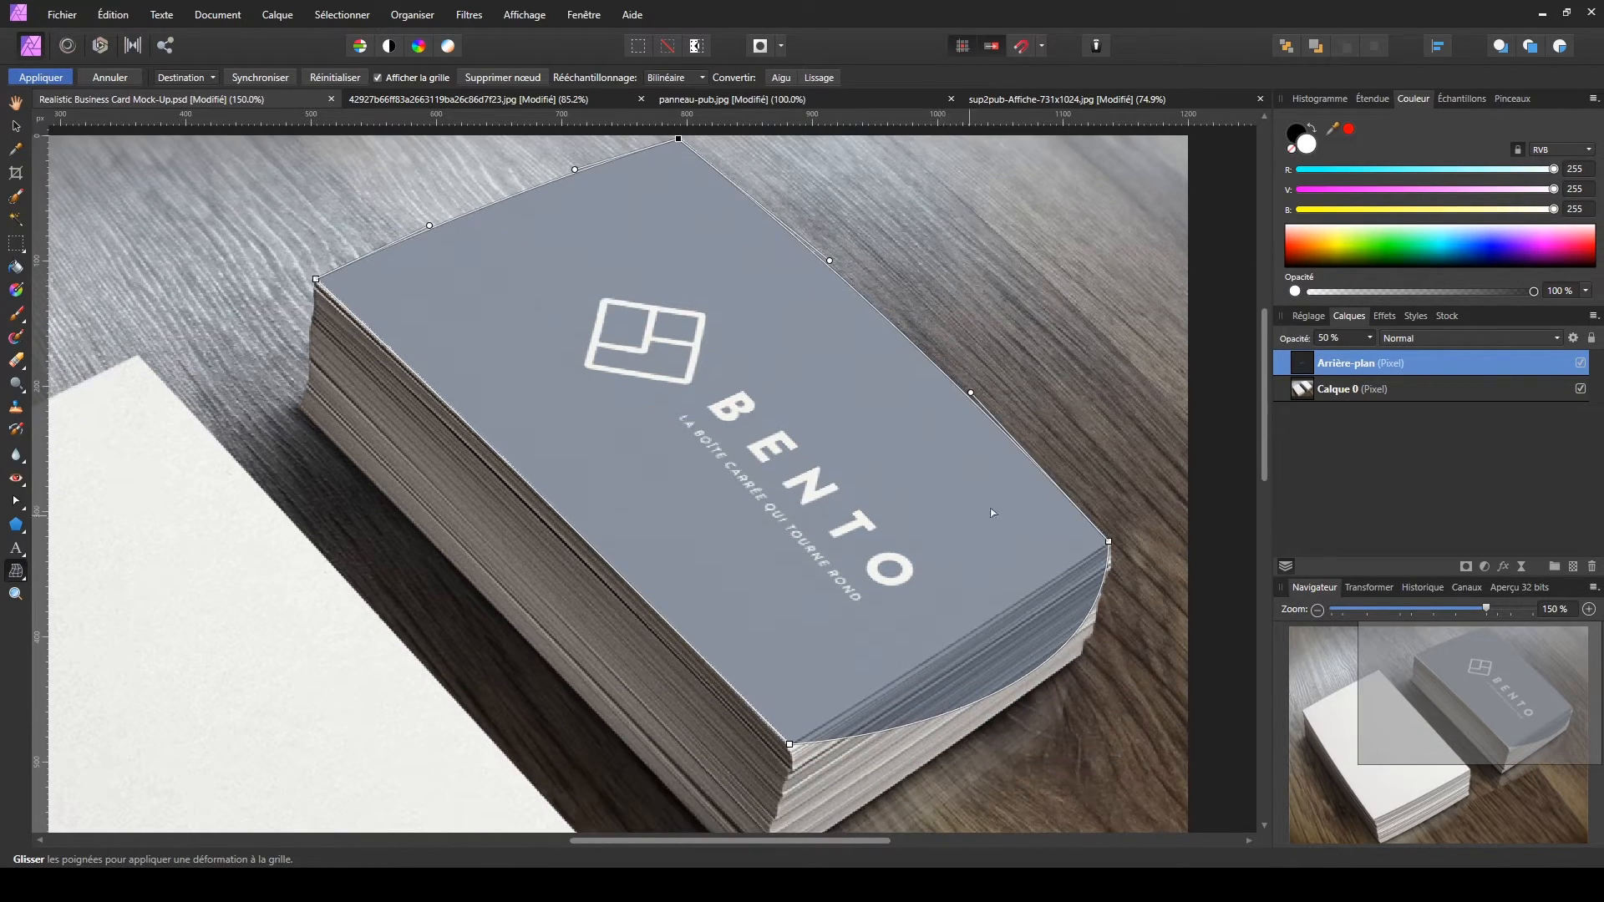
left_click(316, 281)
key("ctrl+z")
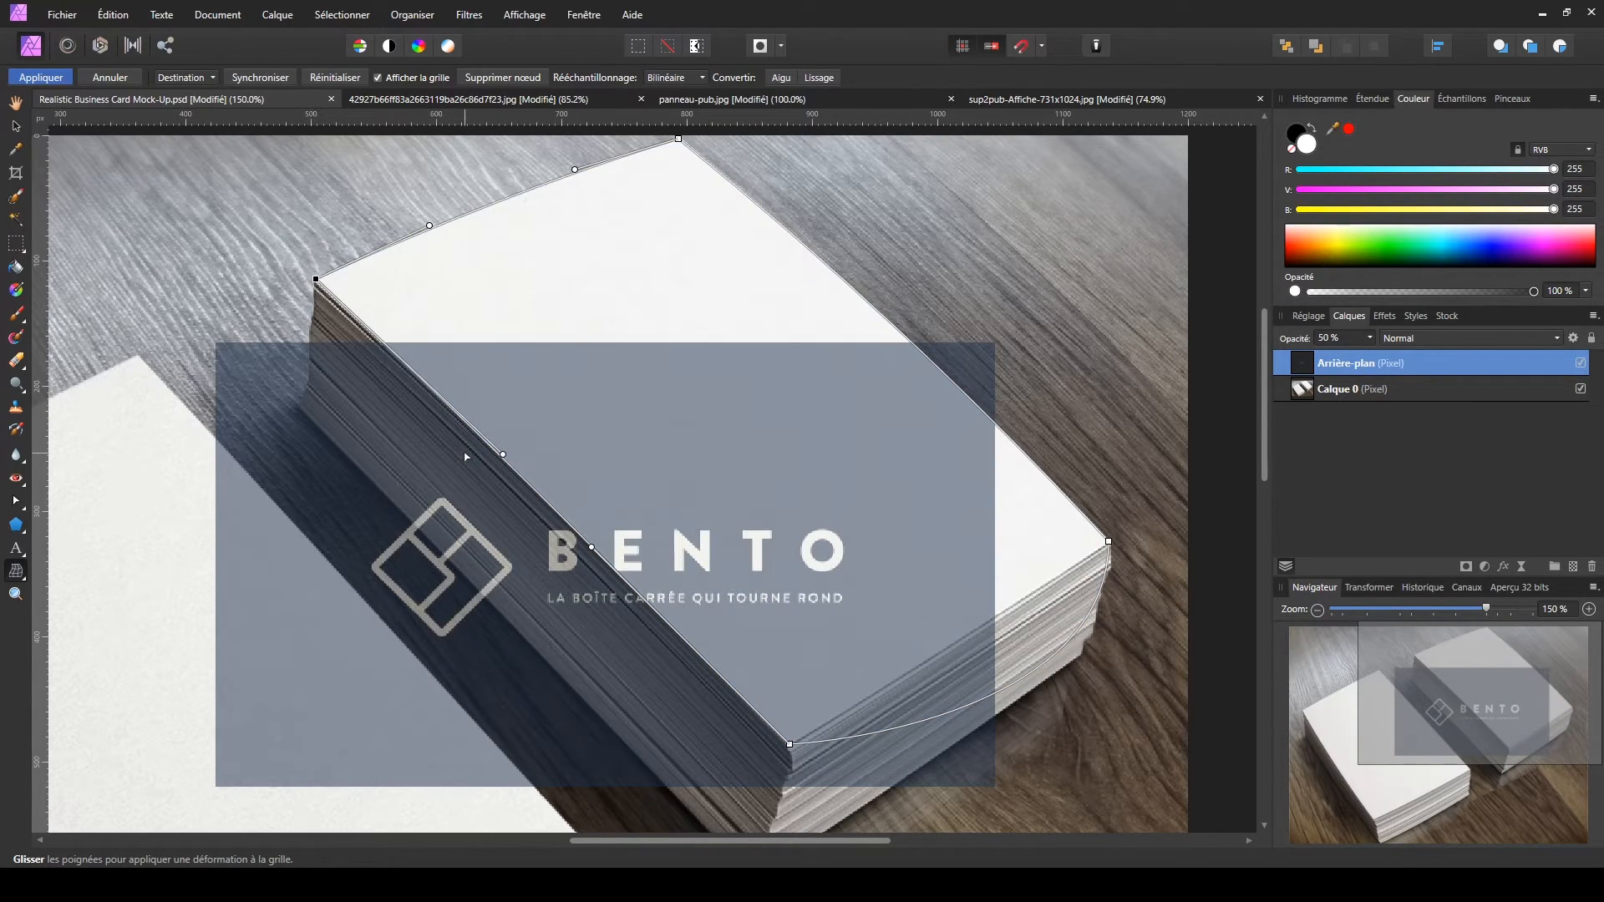
left_click_drag(317, 280, 314, 280)
- Straighten the card's front short edge along the rear stack's front edge with its curve handles, and apply the mesh warp
left_click(1110, 544)
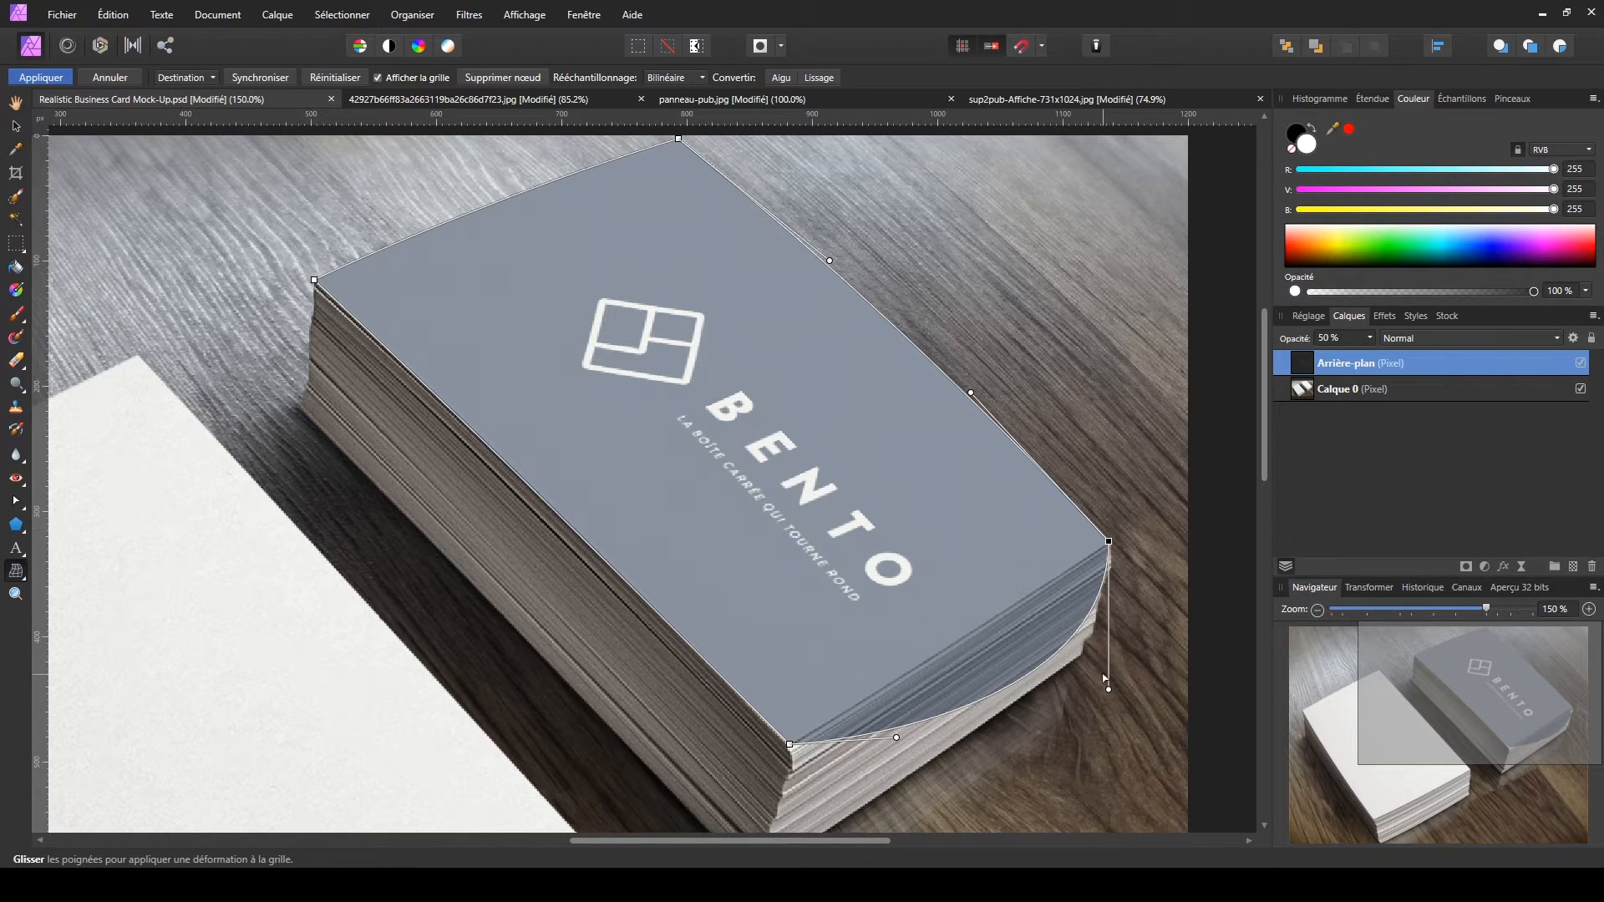
left_click_drag(1109, 692, 1005, 611)
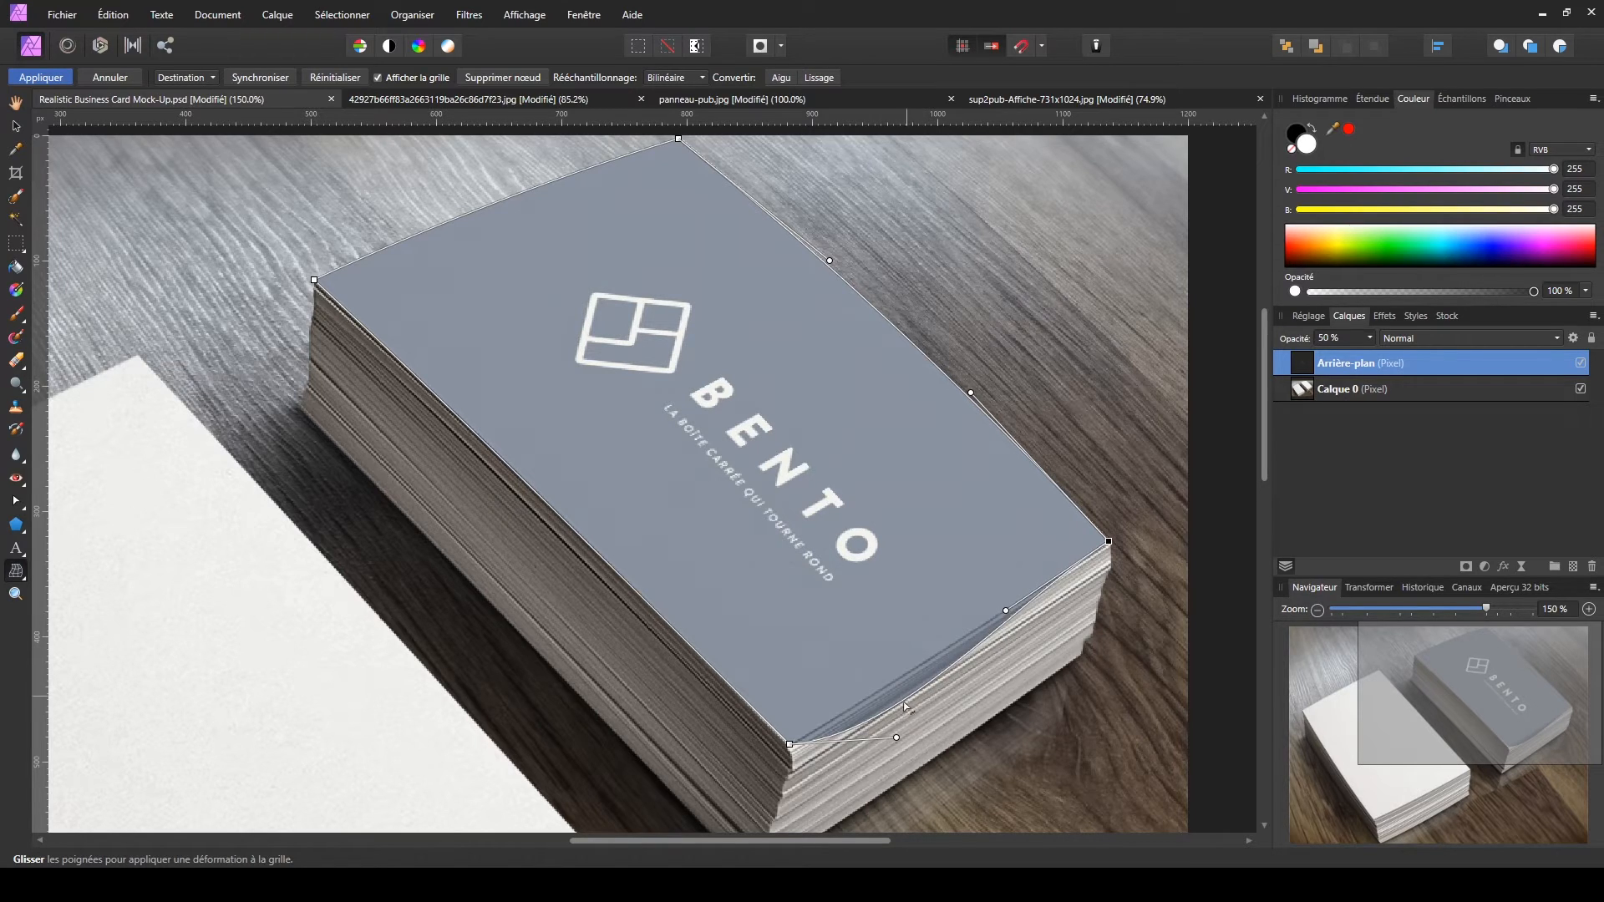
left_click_drag(898, 741, 895, 690)
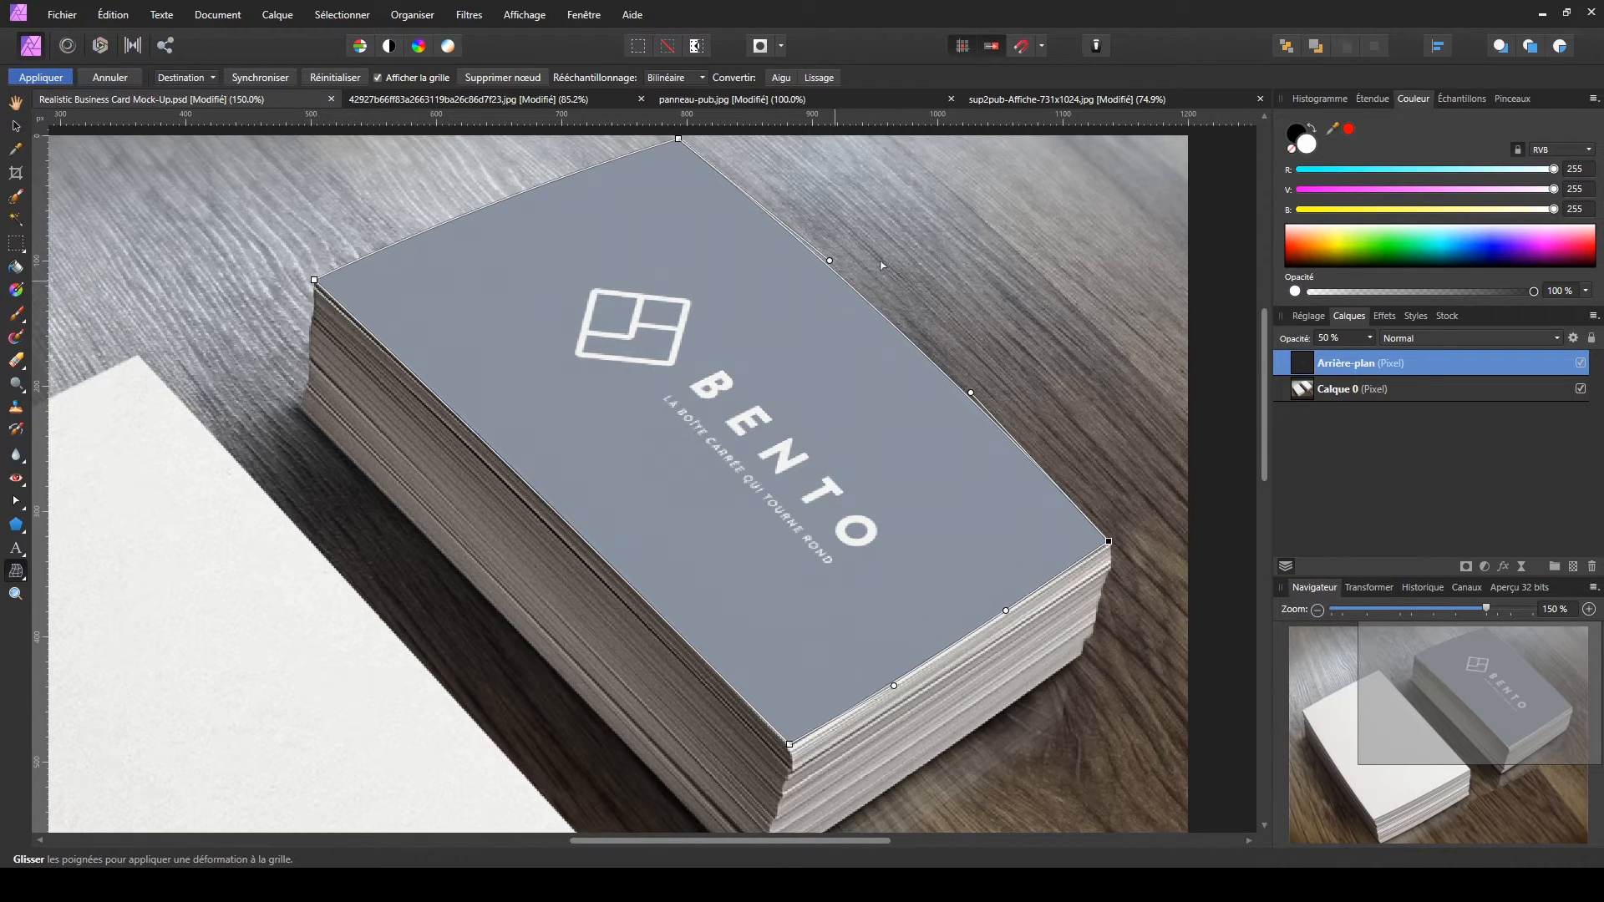
left_click(52, 80)
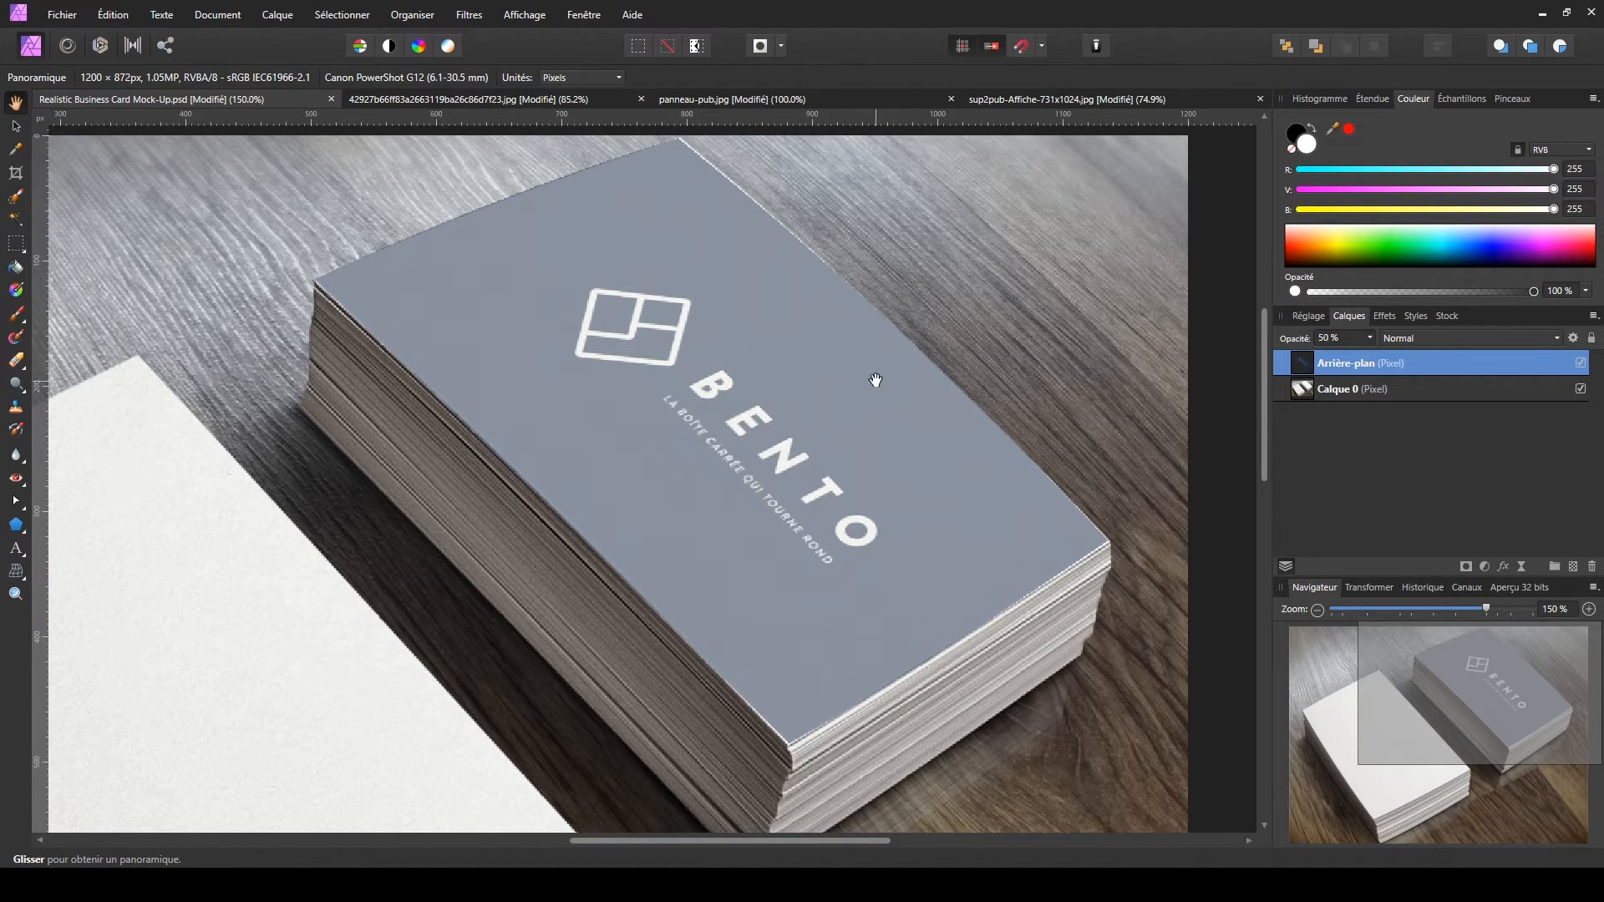
- Set the BENTO card layer's opacity to 100% and check its fit on the rear stack
scroll(873, 376, "up", 1)
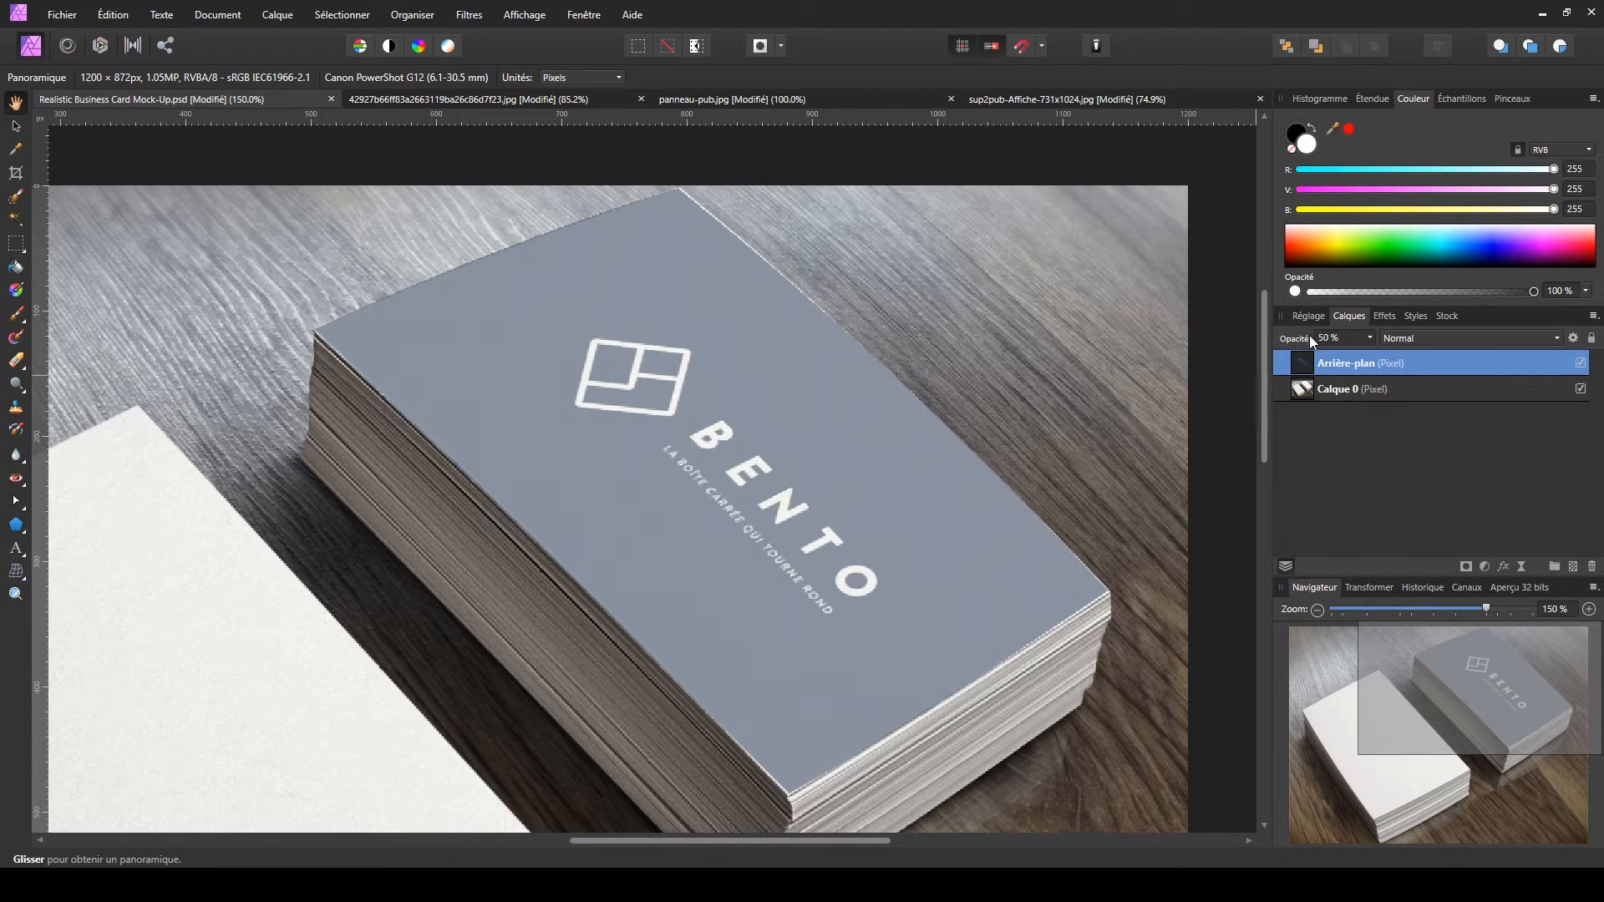
left_click(1369, 337)
left_click_drag(1358, 359, 1506, 361)
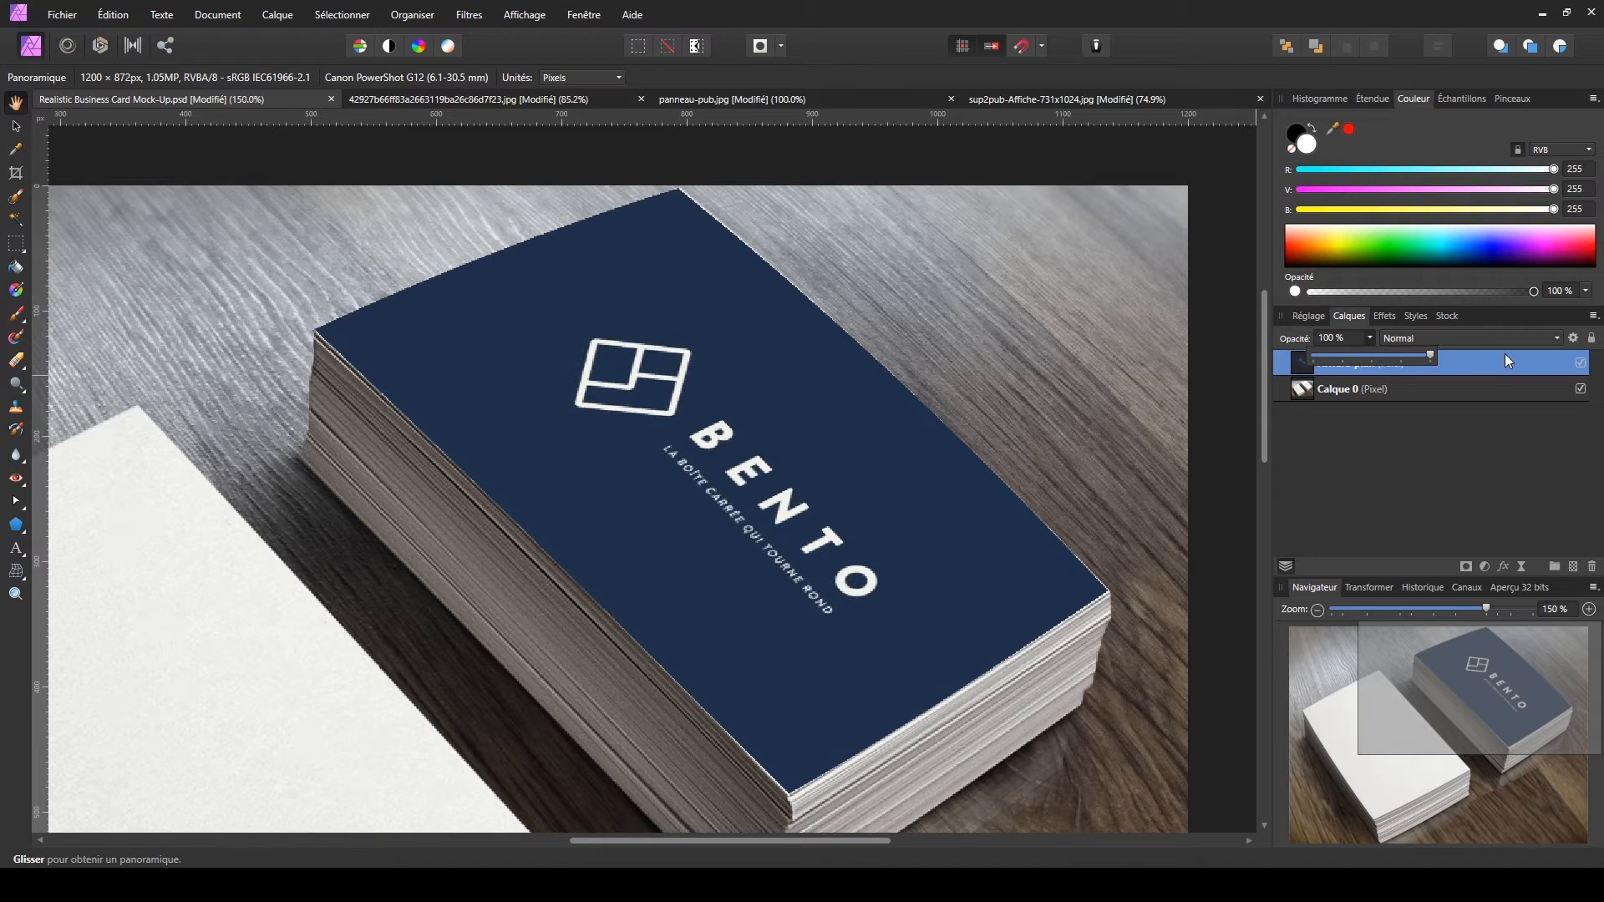
key("ctrl+1")
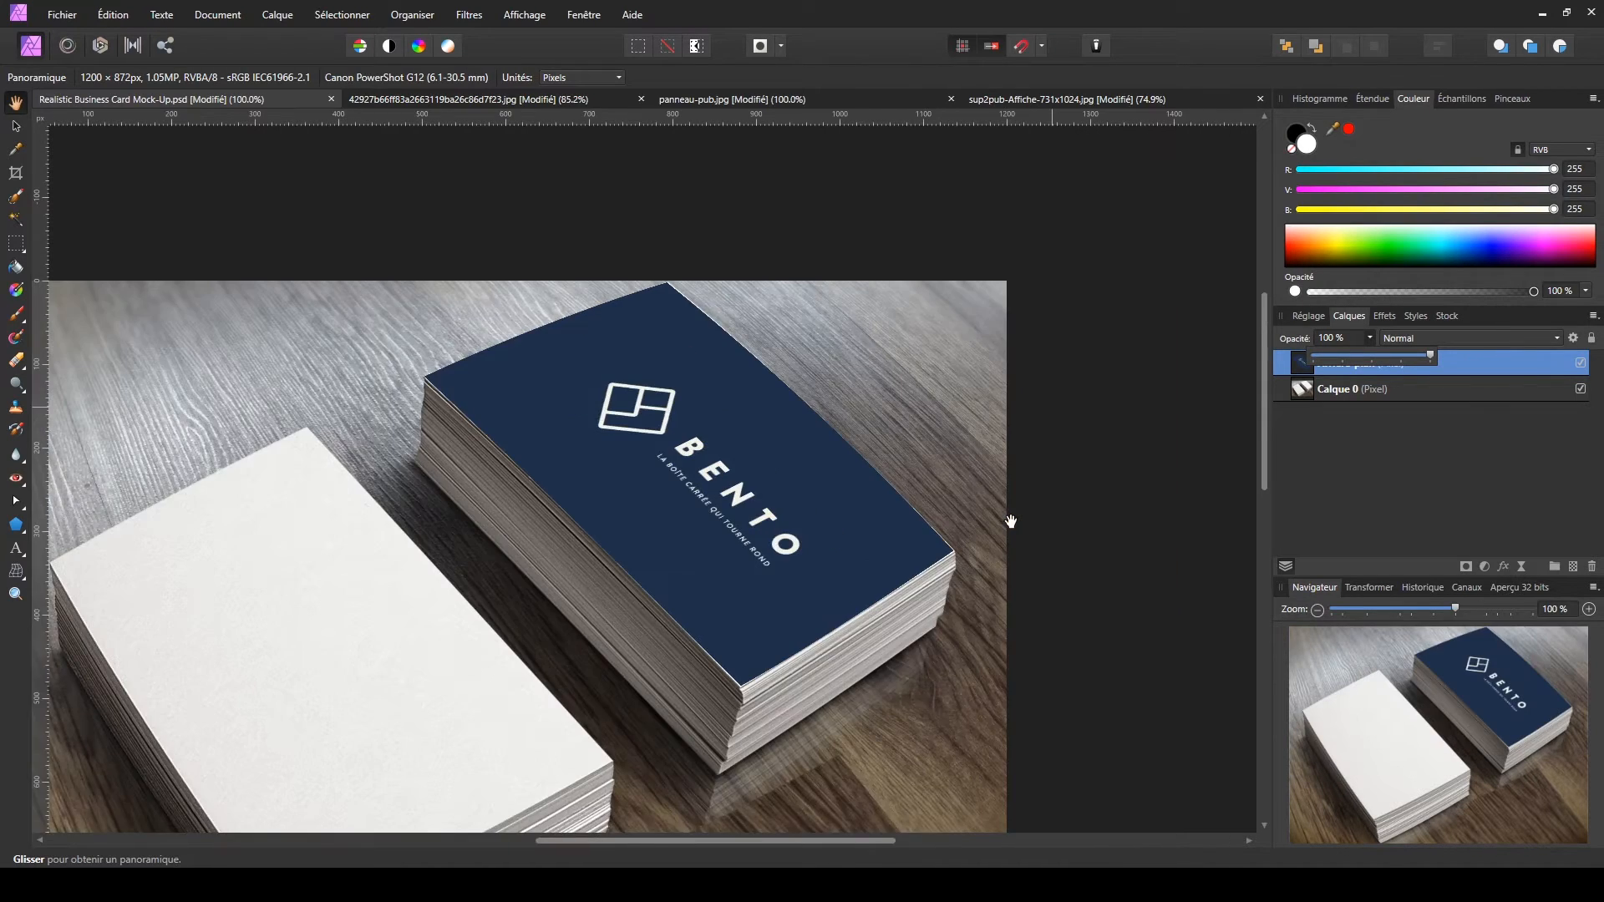
- Mesh-warp the BENTO card again, pulling two opposite grid corners slightly outward to cover the white edges, and apply the warp
key("ctrl+plus")
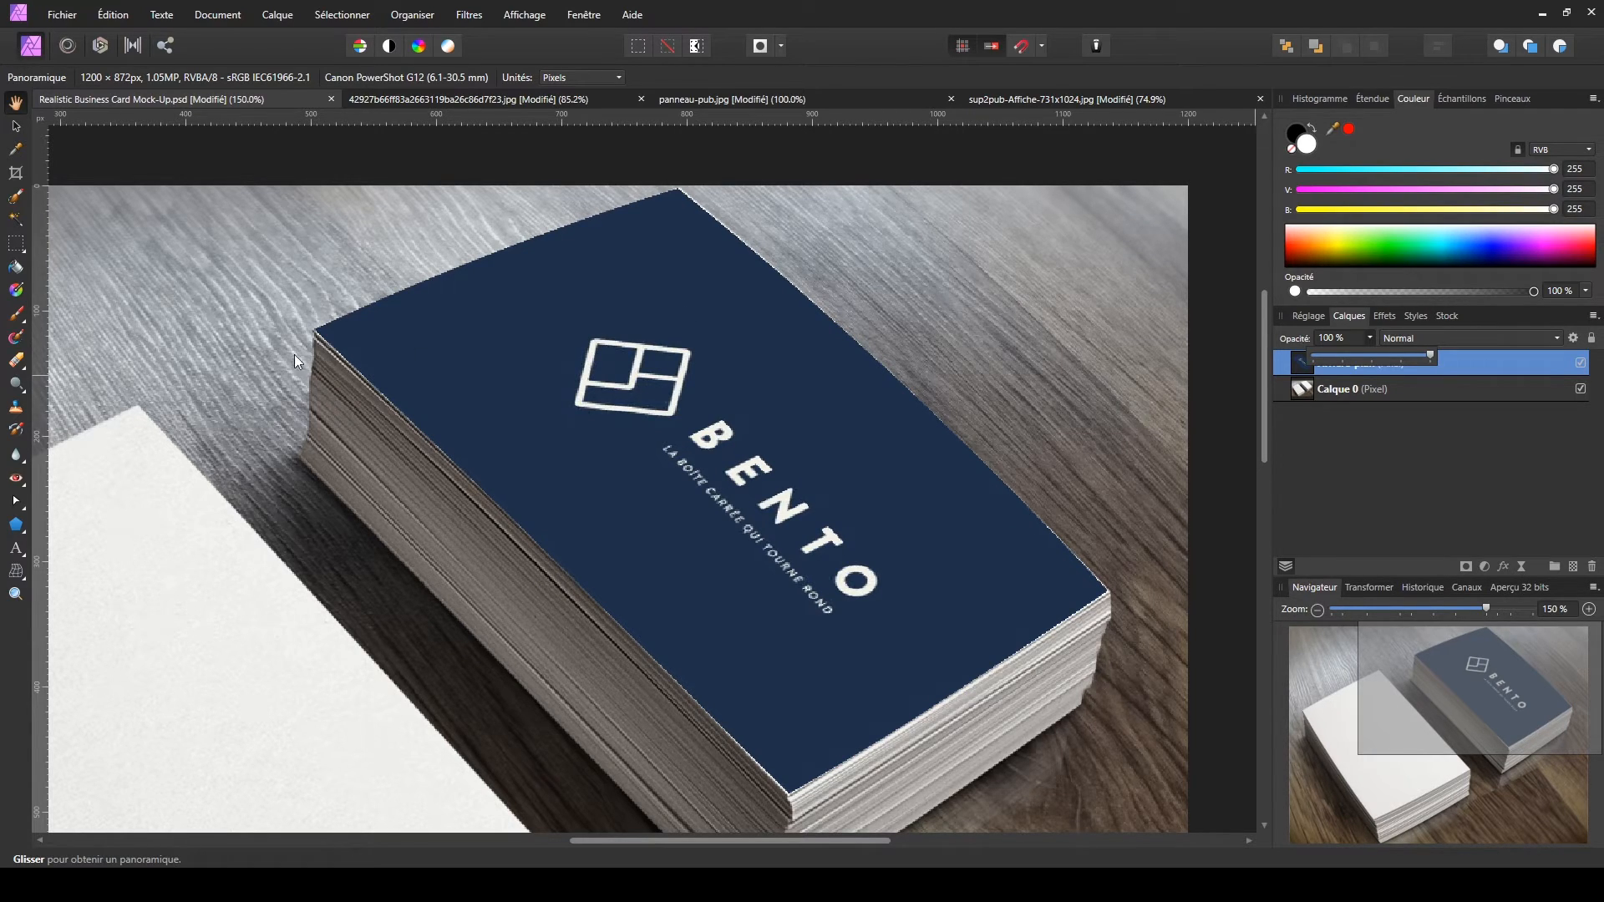
left_click(16, 570)
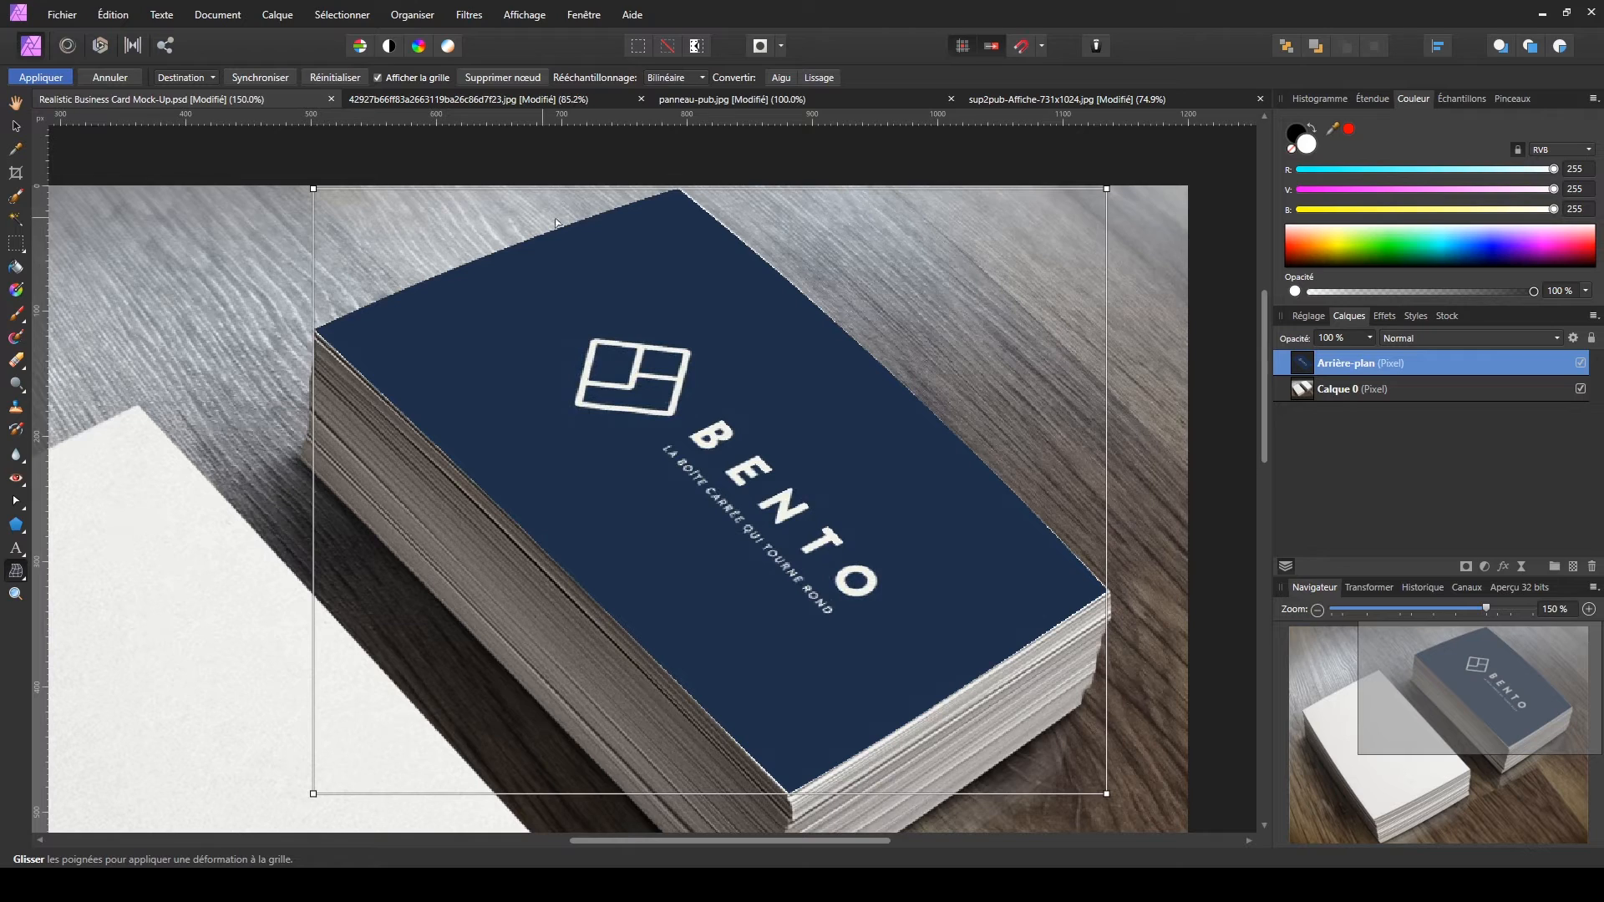
left_click_drag(1115, 190, 1112, 191)
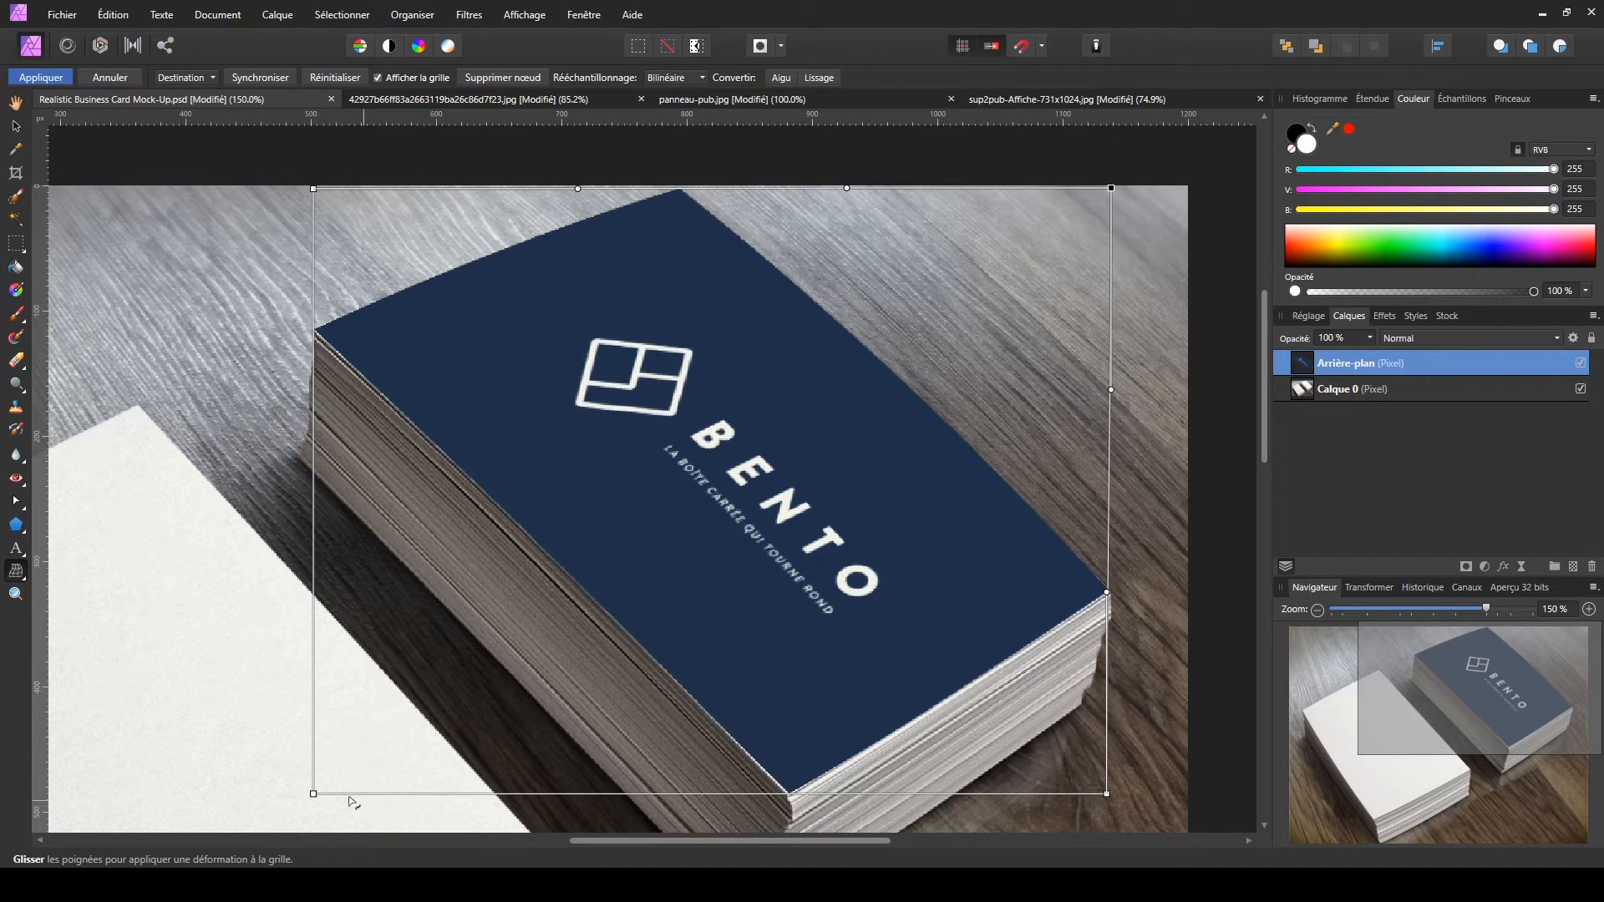
left_click_drag(315, 801, 306, 804)
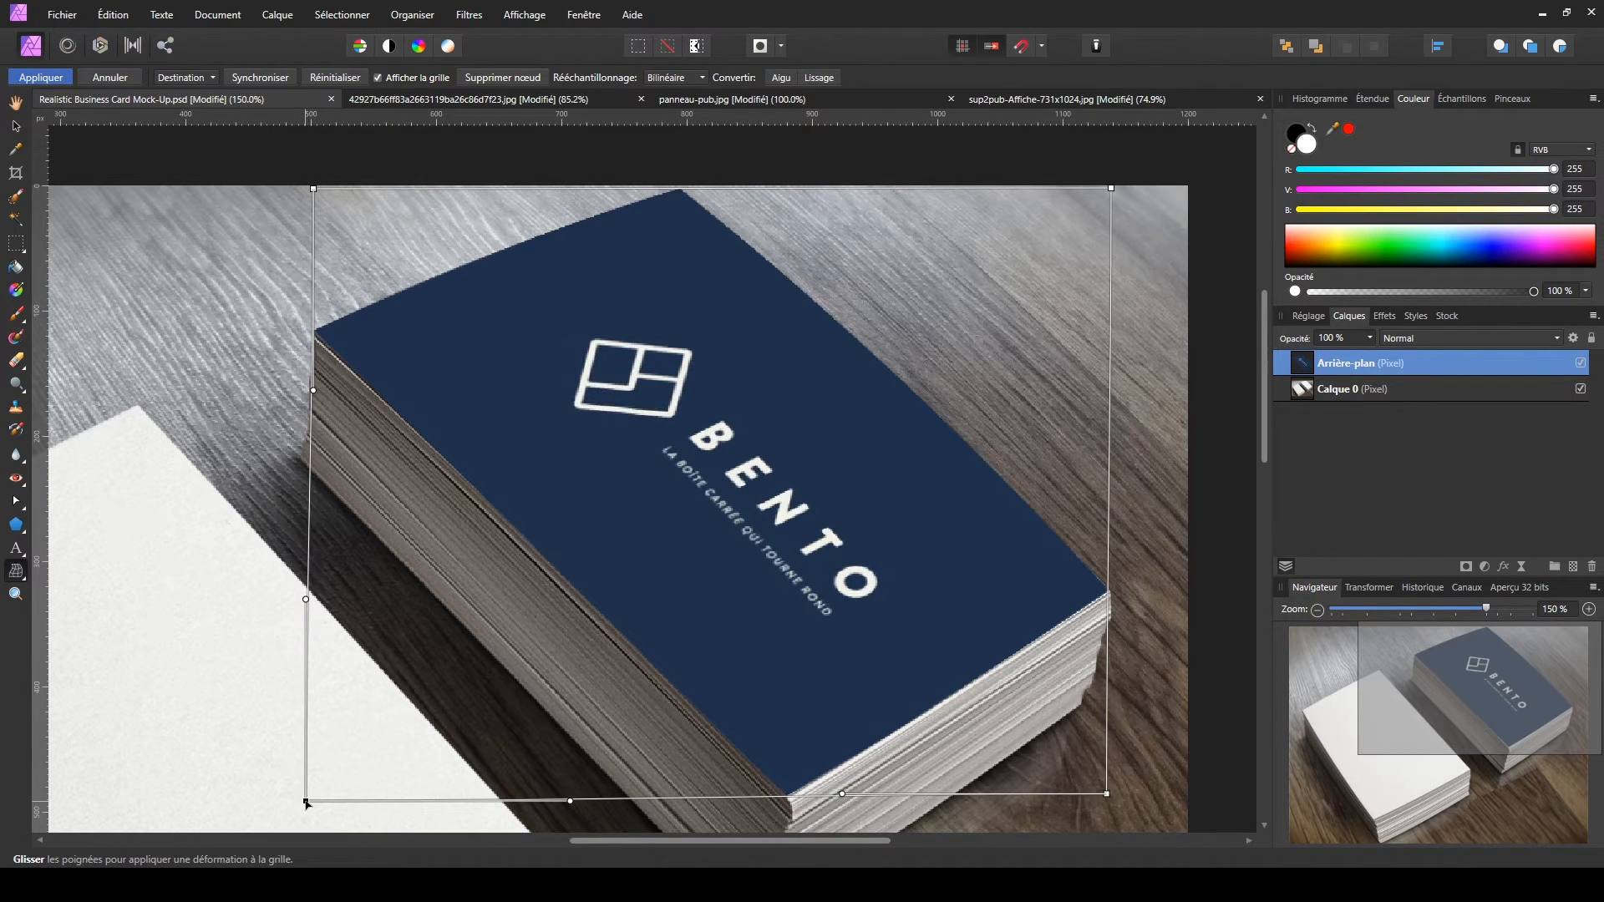
left_click(61, 77)
key("ctrl+1")
key("ctrl+minus")
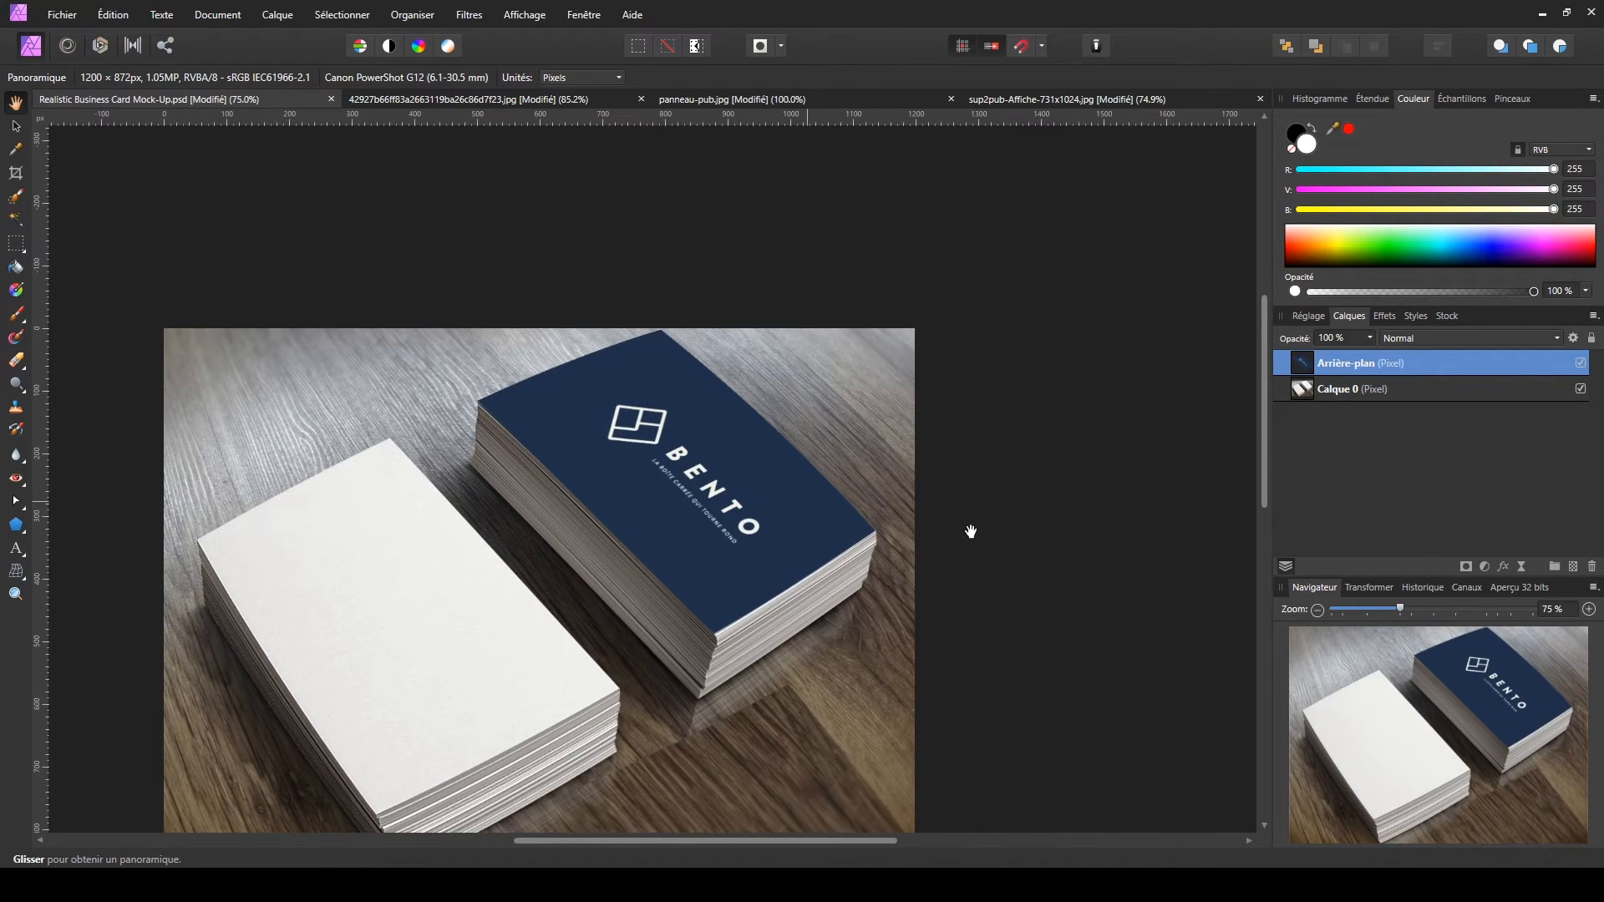
- Select the white contact side of the card in the flat business card artwork with a rectangular marquee and copy it
left_click(1026, 93)
key("m")
left_click(712, 99)
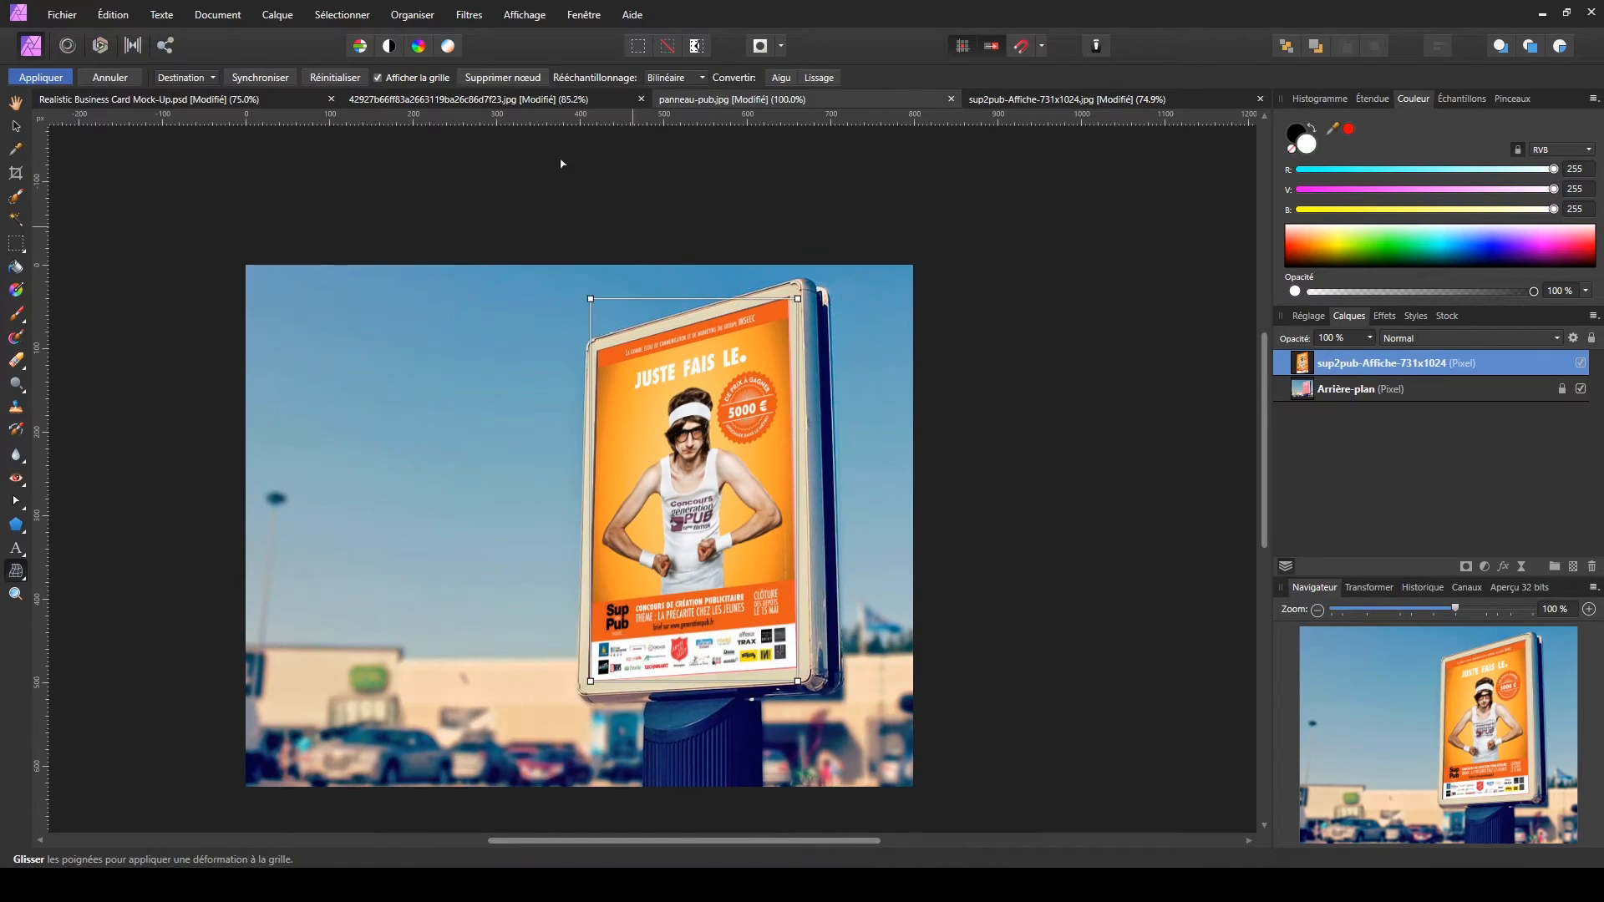
left_click(464, 98)
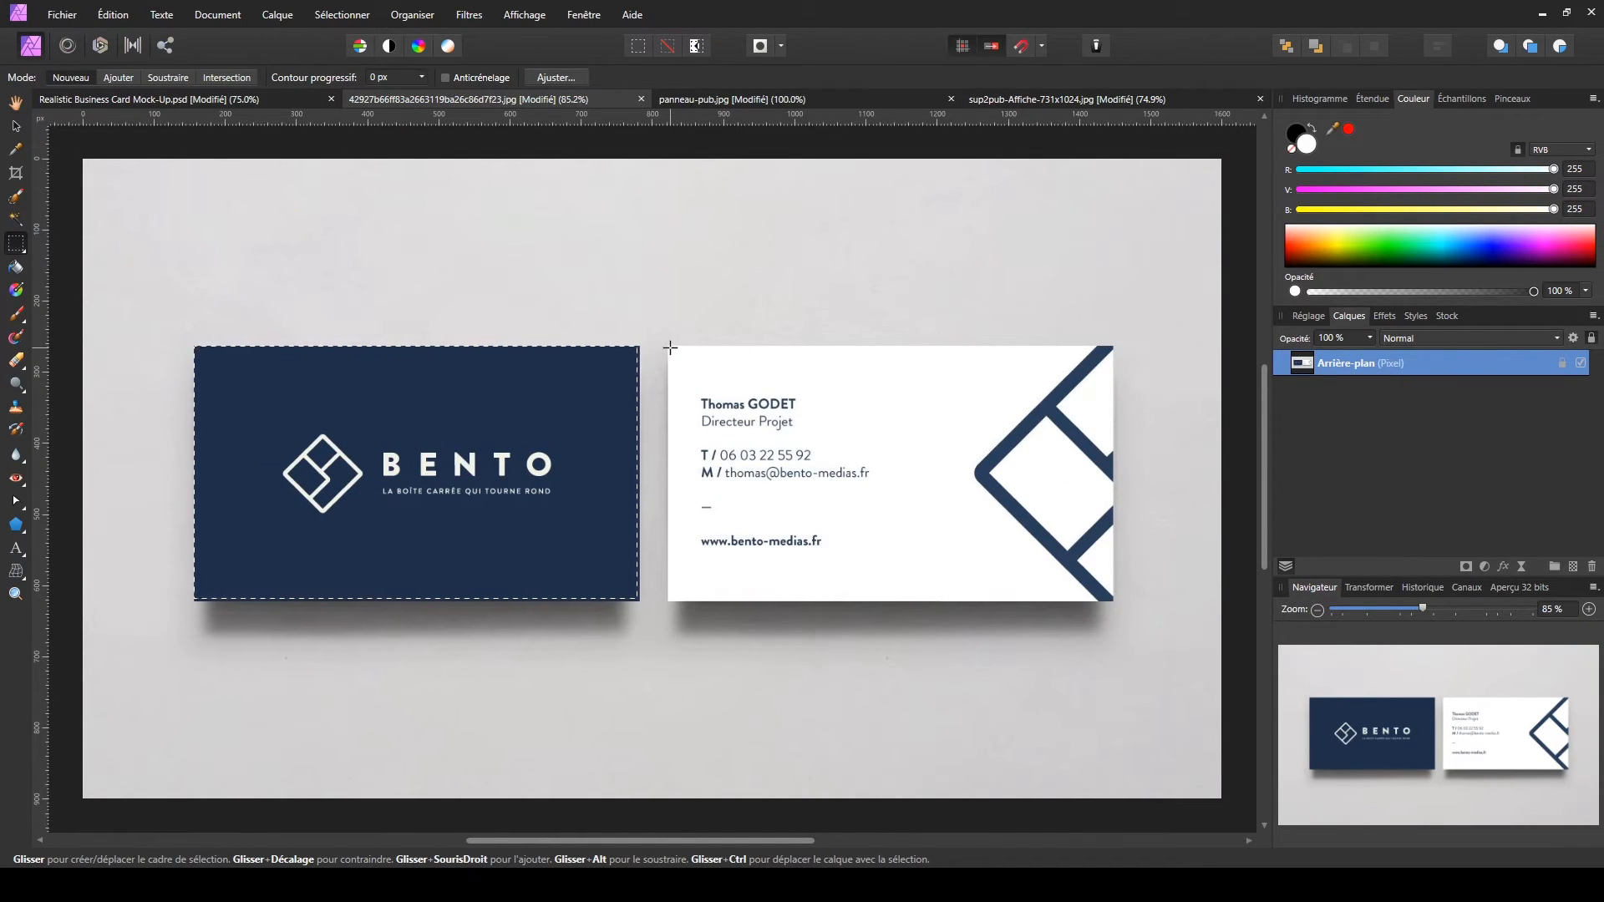
left_click_drag(671, 348, 1113, 602)
- Paste the white contact card into the business card mock-up, and rotate and position it over the front stack
left_click(245, 98)
key("h")
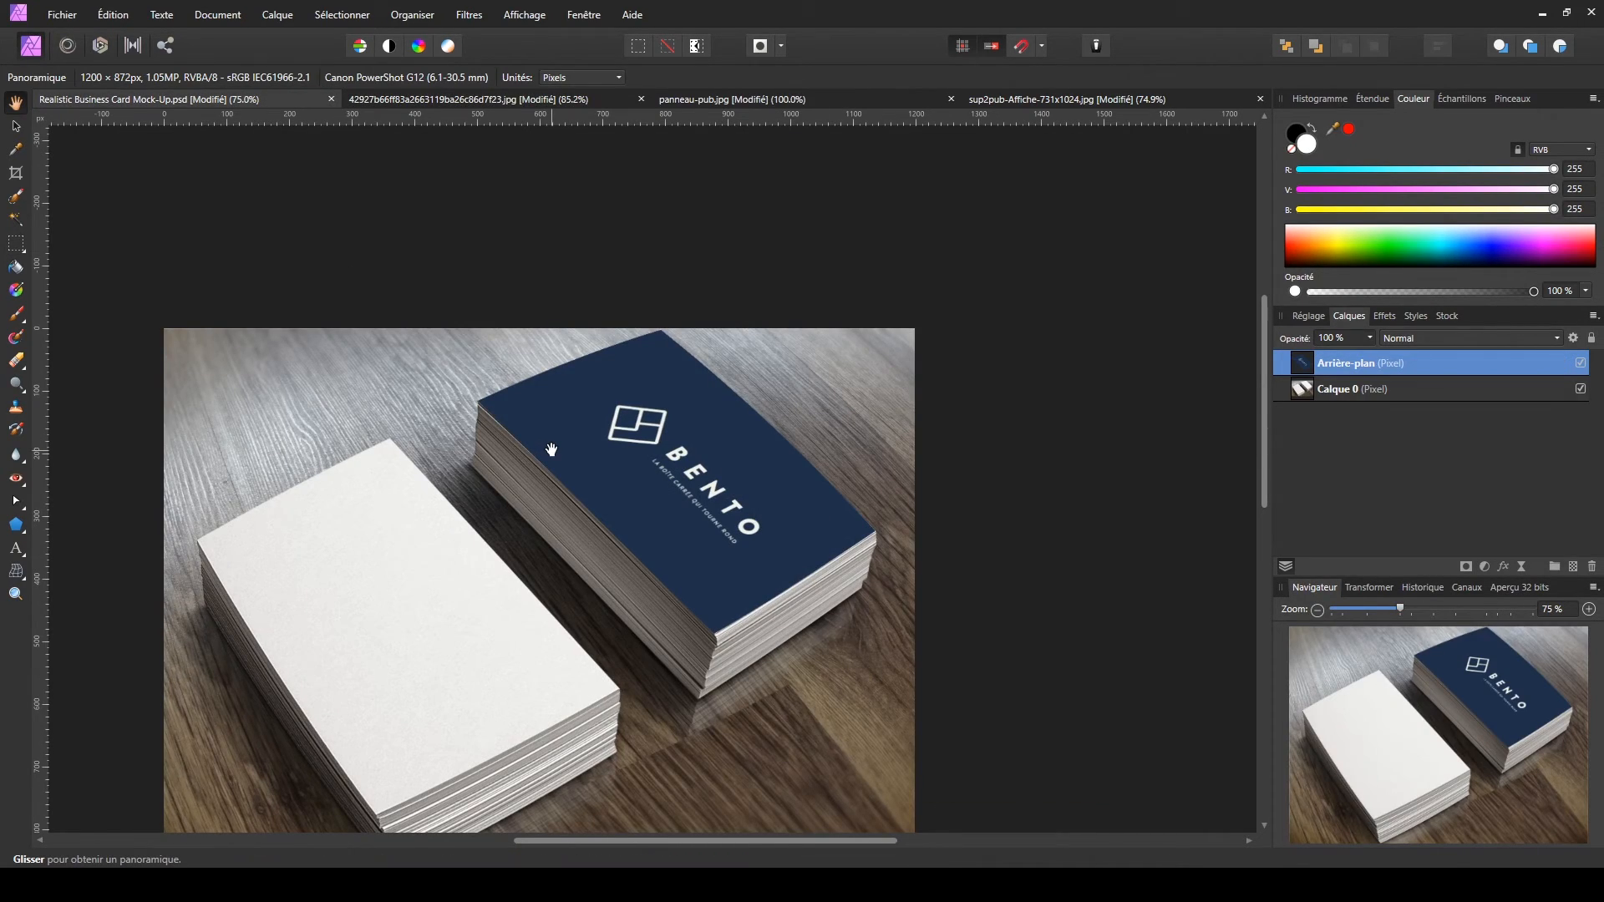
key("ctrl+v")
key("v")
left_click_drag(787, 612, 366, 589)
left_click_drag(456, 438, 572, 506)
left_click_drag(513, 557, 376, 600)
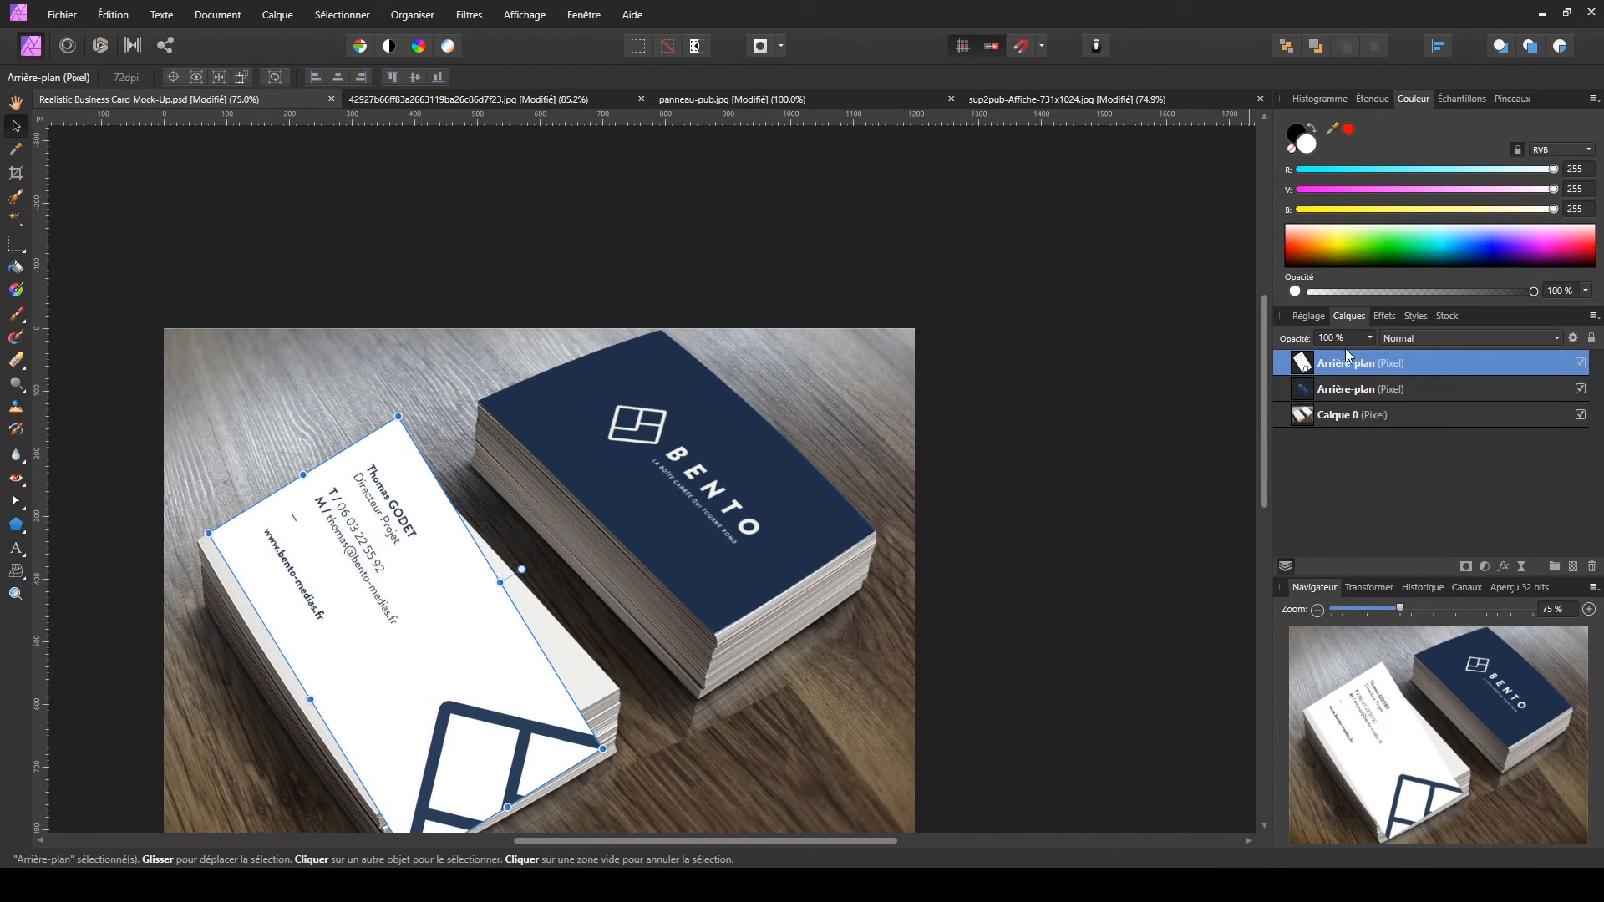
- Set the white card's opacity to 56% and fit its back short edge to the front stack's back edge with Mesh Warp
left_click(1371, 337)
left_click_drag(1375, 356, 1320, 357)
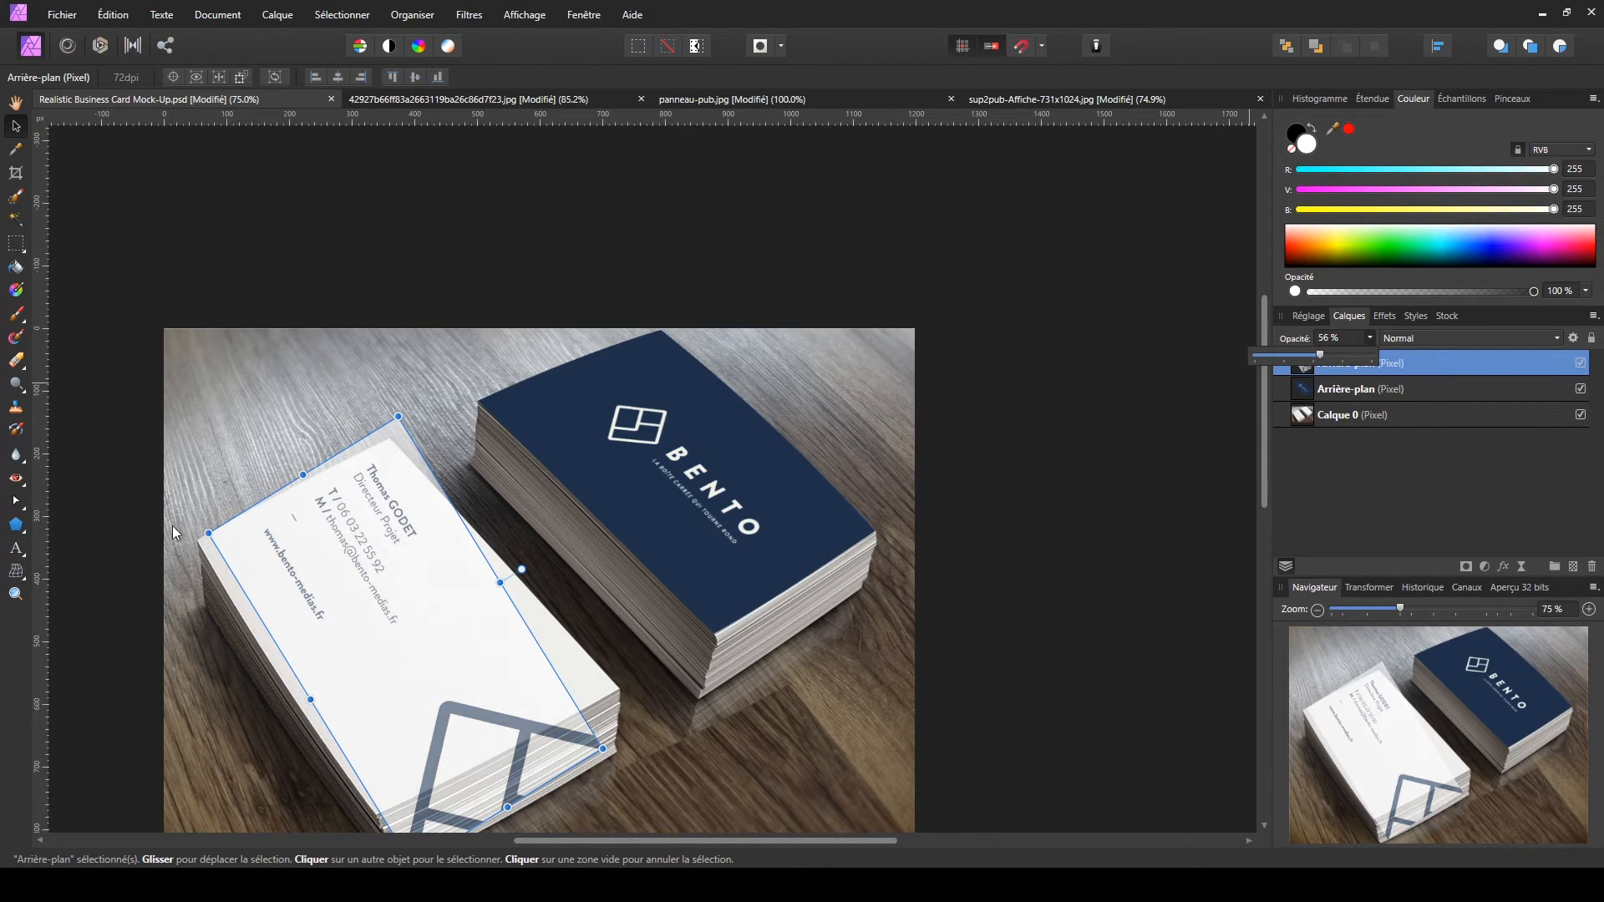
left_click(17, 571)
left_click_drag(398, 418, 388, 439)
left_click_drag(208, 533, 199, 541)
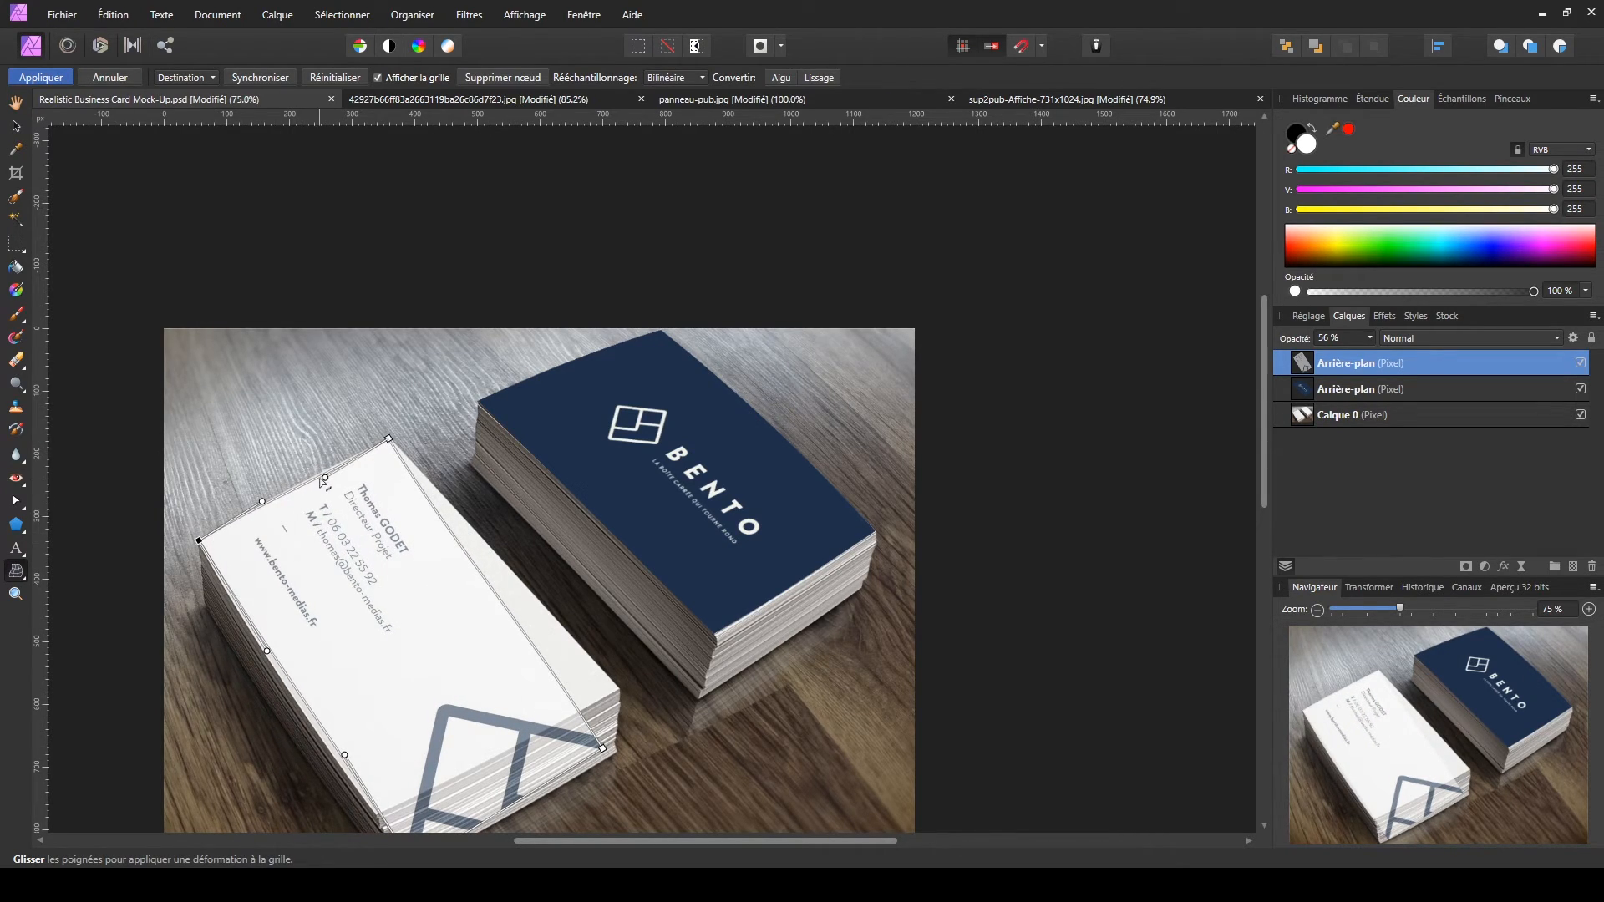
left_click_drag(325, 477, 320, 473)
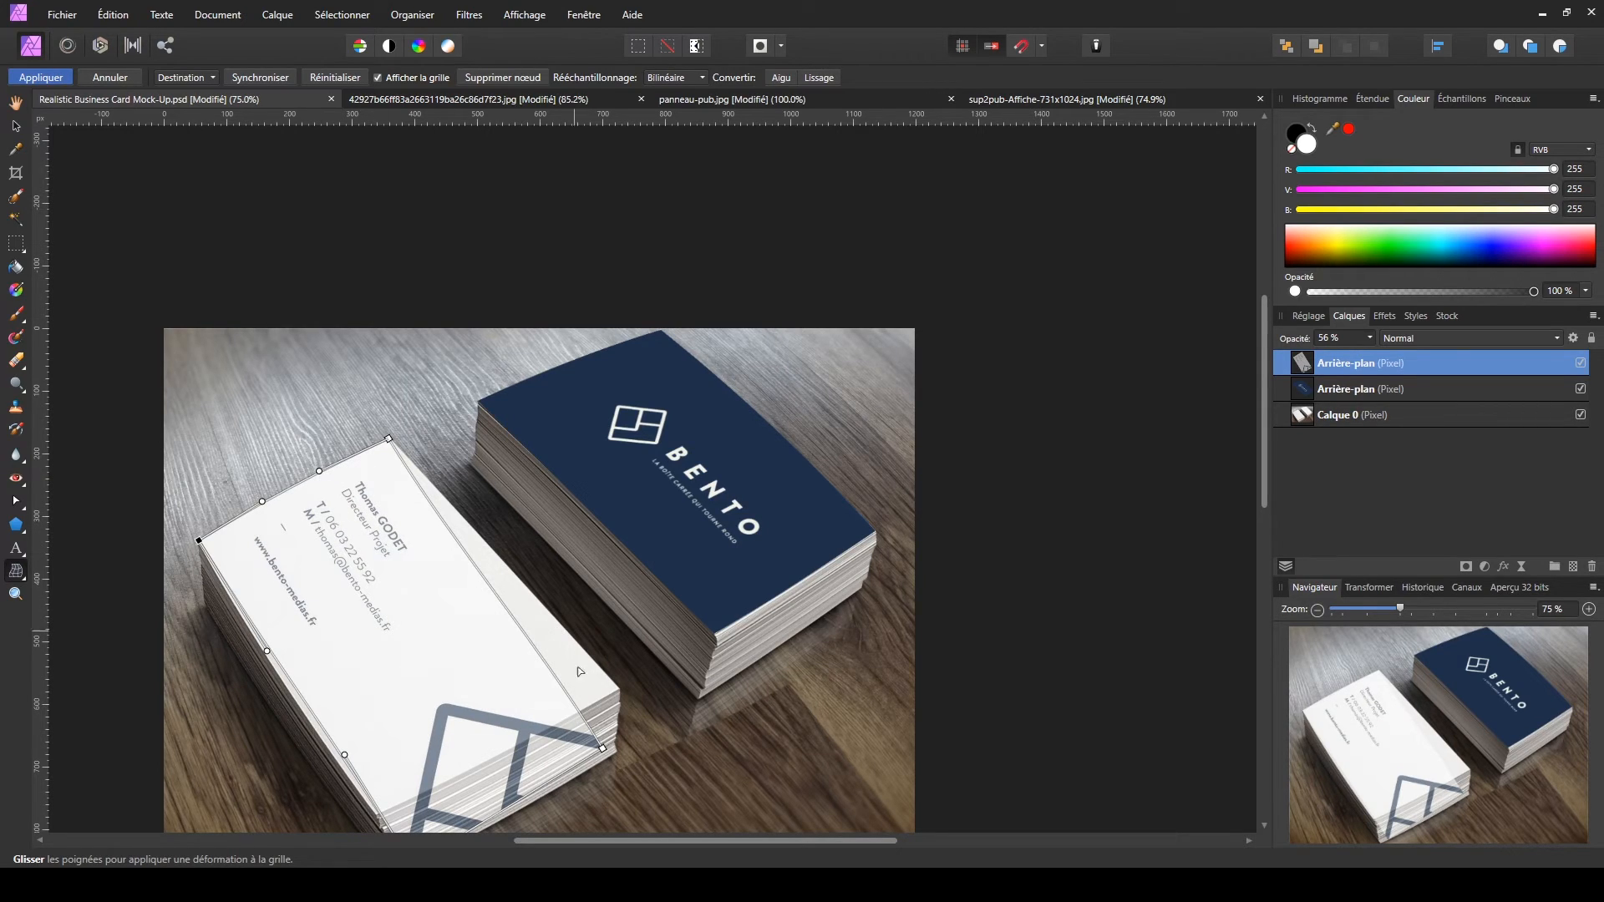
- Move the white card's right mesh corner onto the front stack's corner and curve its far long edge to match
left_click_drag(601, 750, 619, 692)
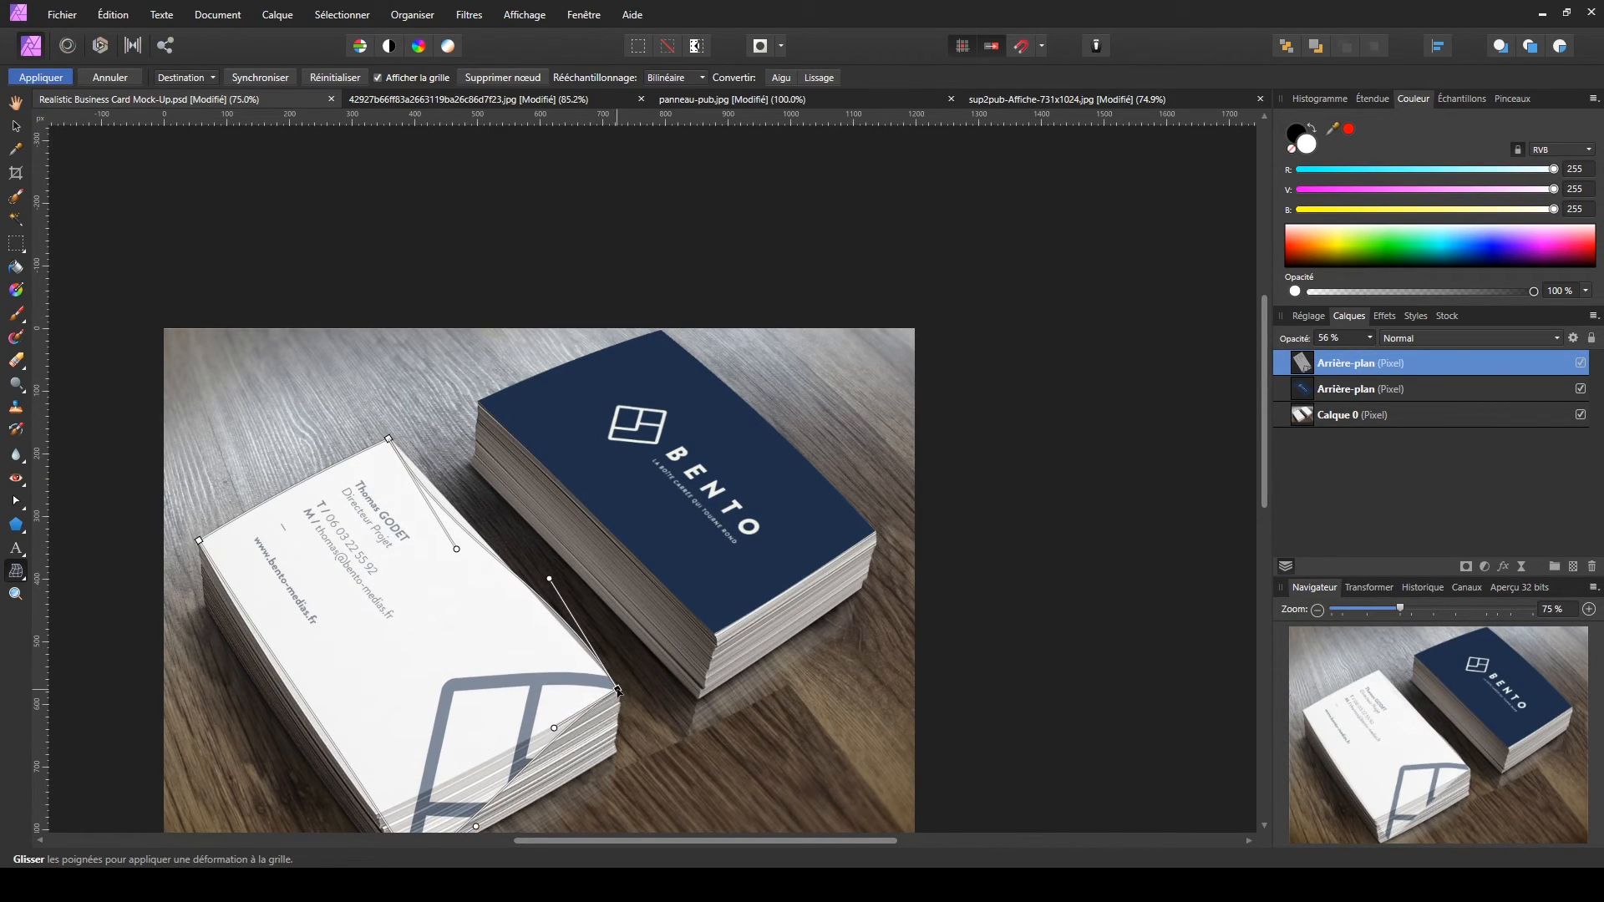
left_click_drag(457, 551, 470, 524)
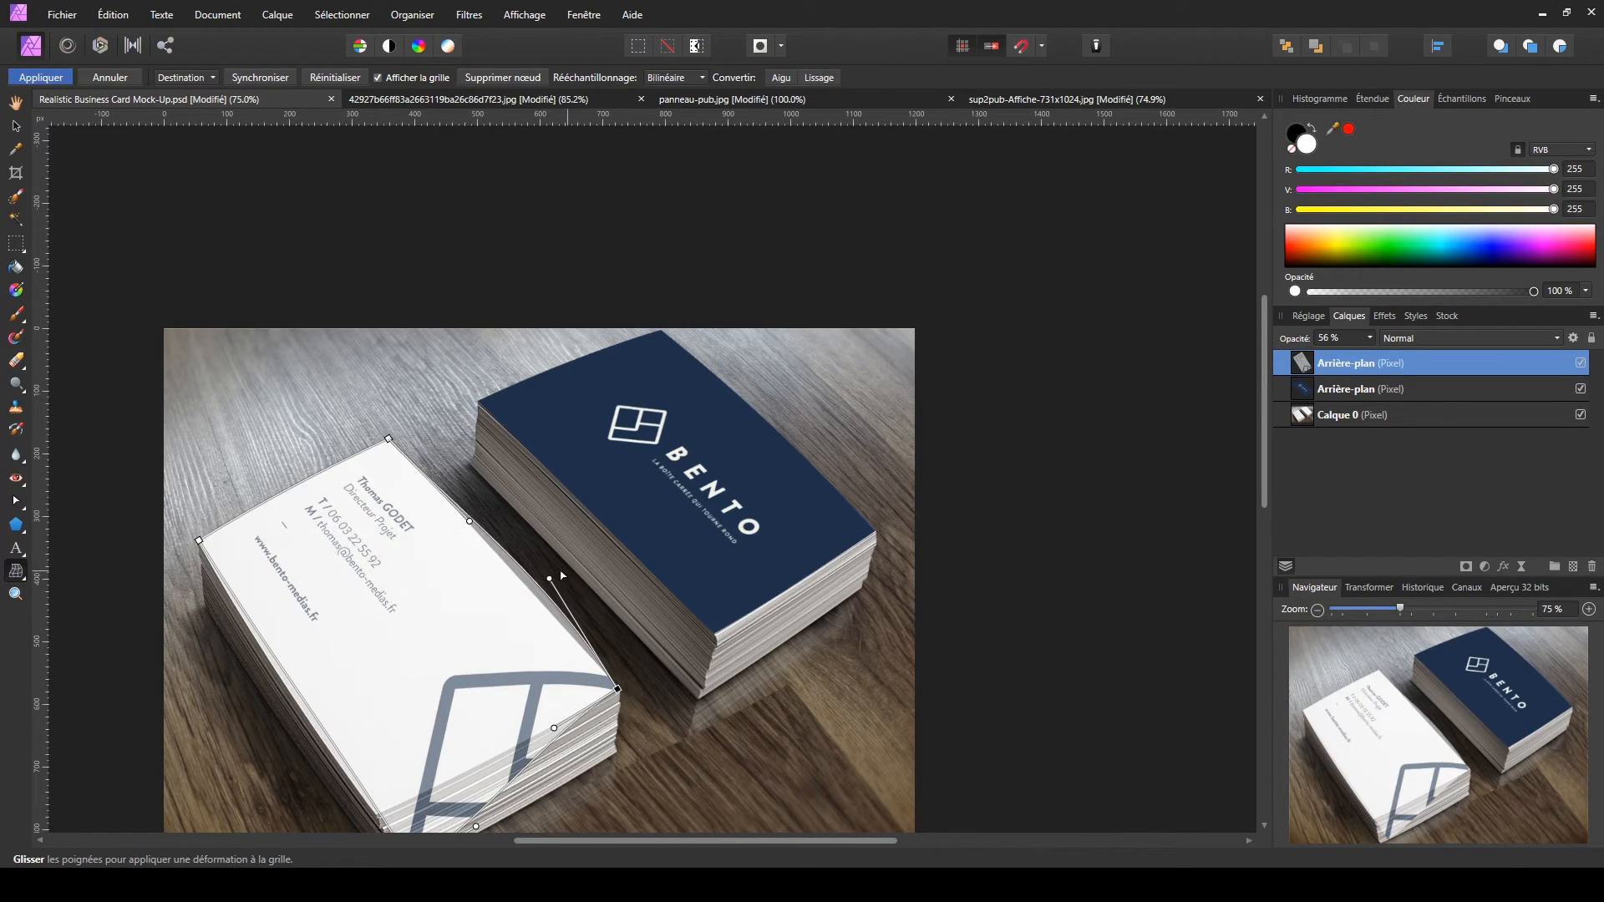
left_click_drag(549, 582, 531, 595)
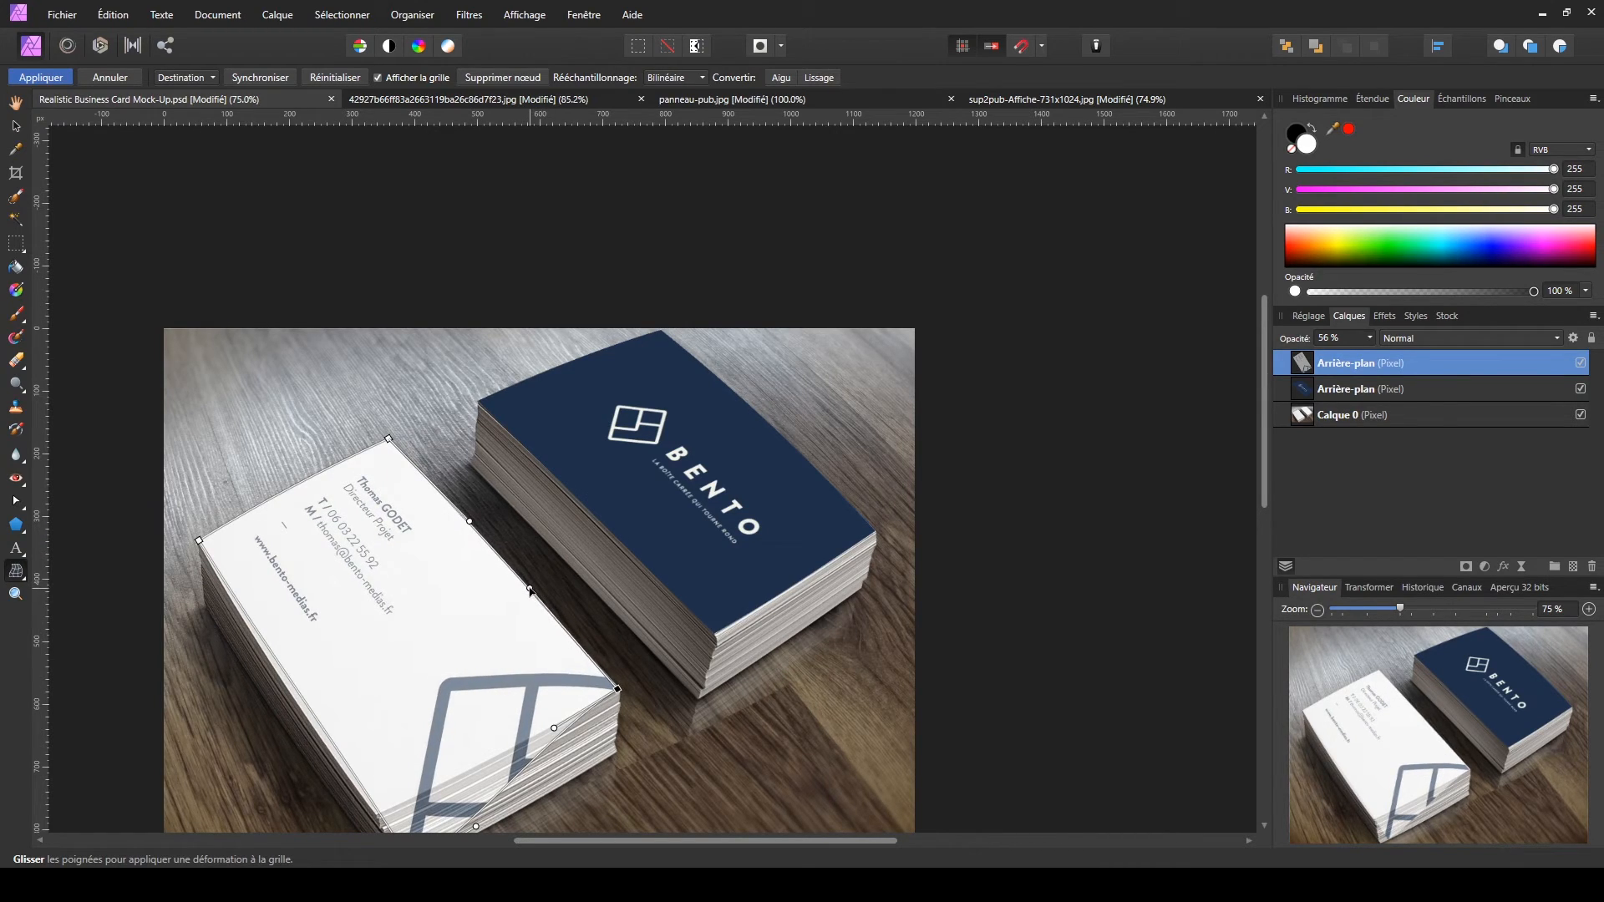
- Fit the white card's front short edge and near long edge to the front stack with the curve handles, and apply the warp
scroll(495, 694, "down", 1)
left_click_drag(413, 816, 448, 733)
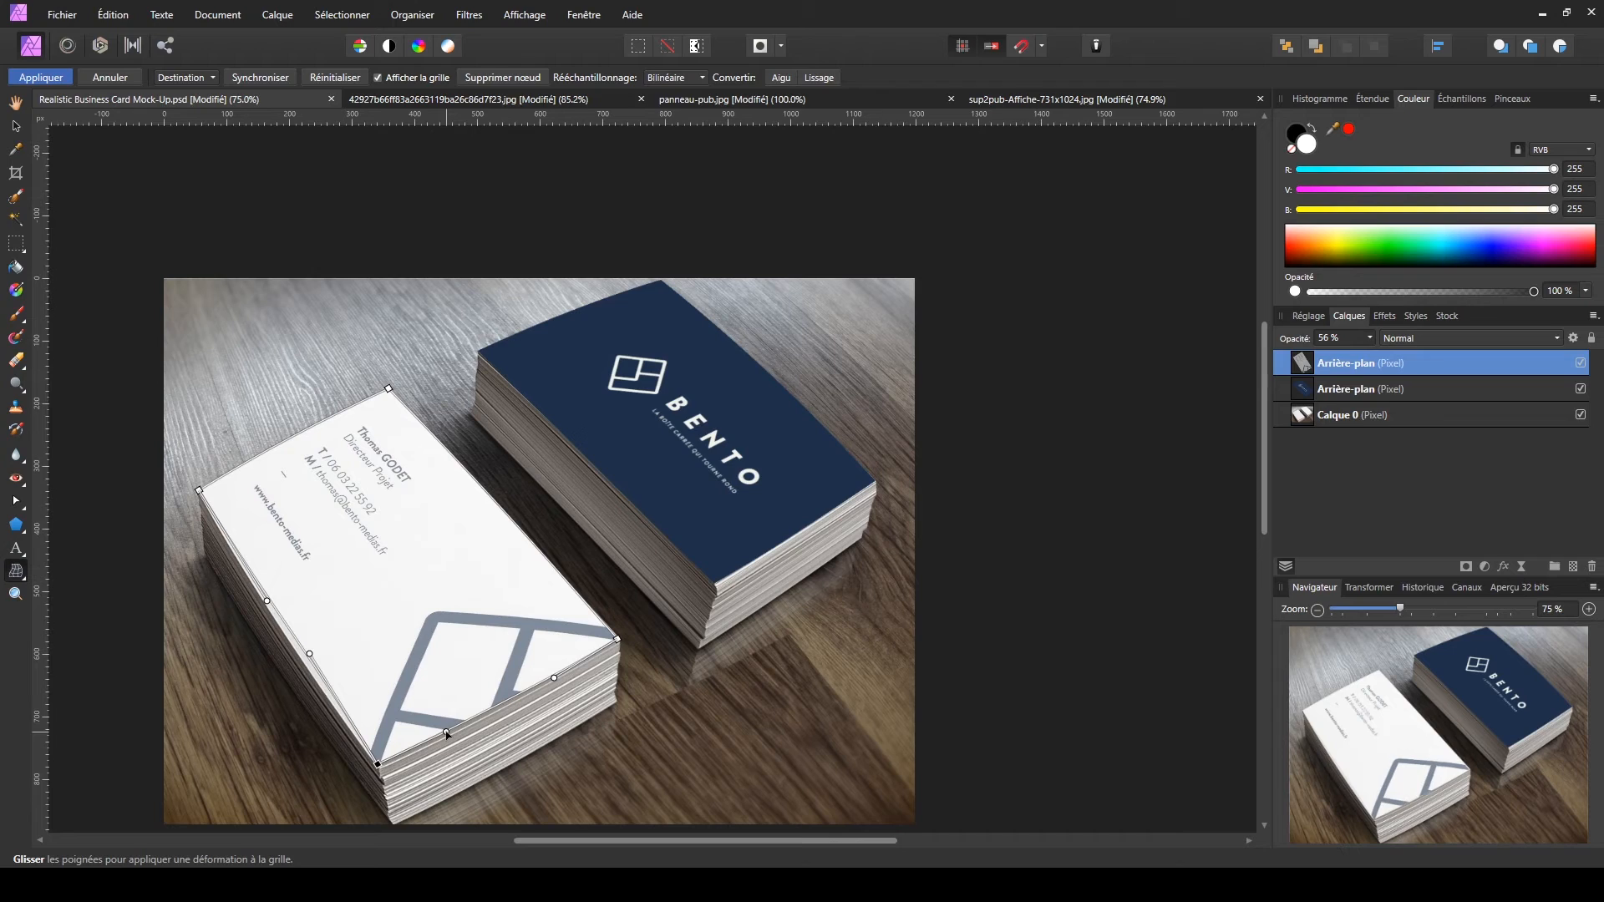
left_click_drag(310, 656, 298, 661)
left_click_drag(267, 603, 262, 610)
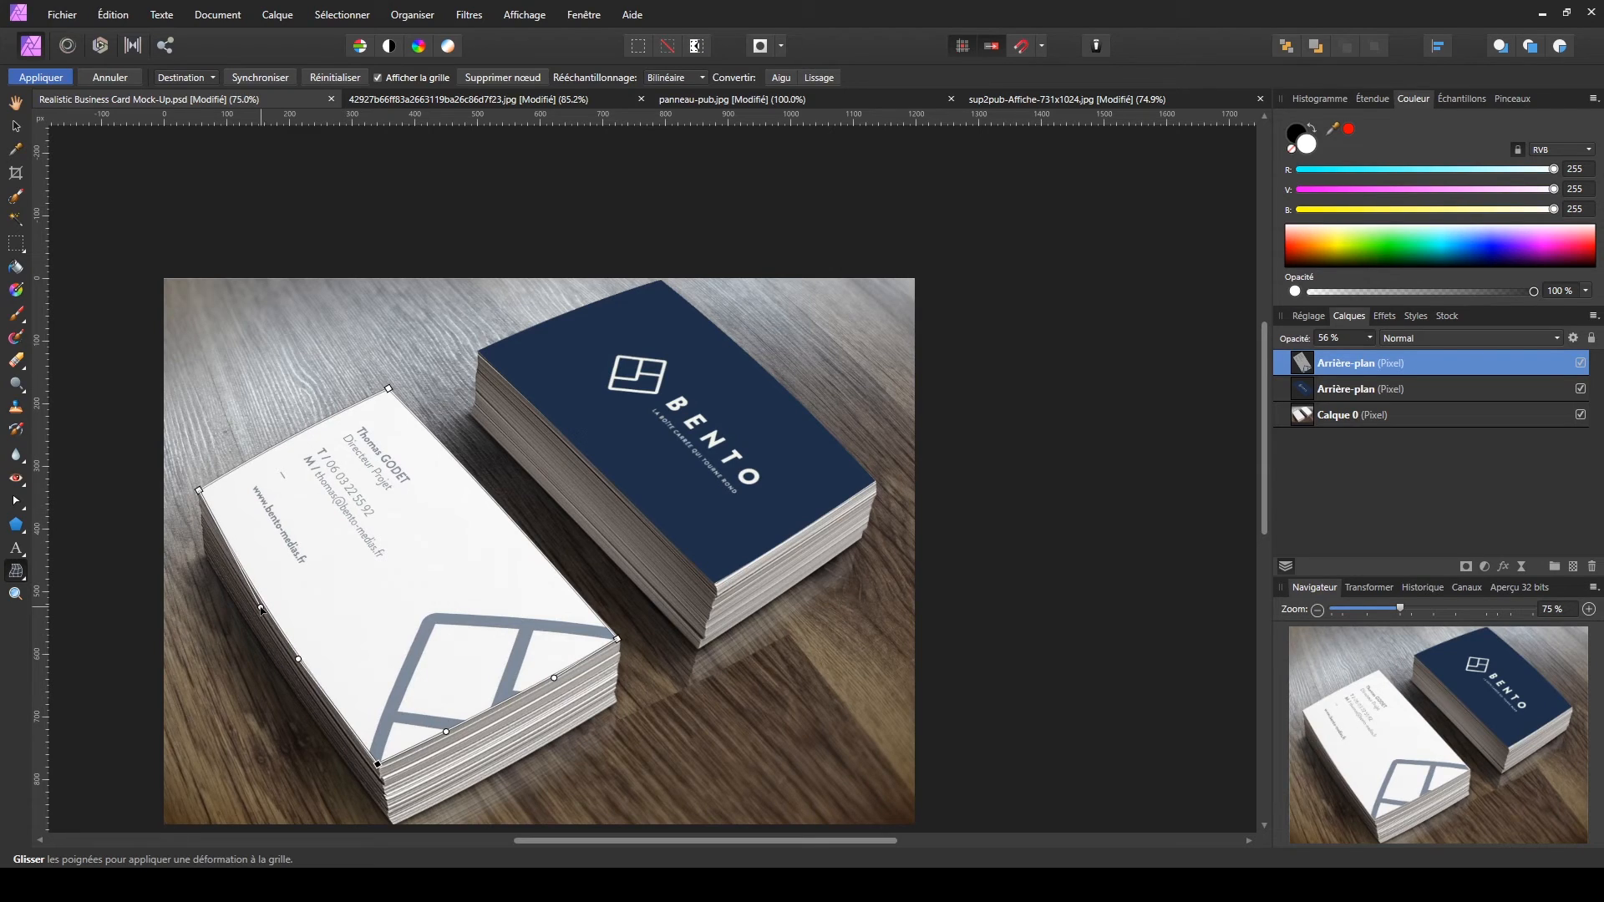
left_click(46, 77)
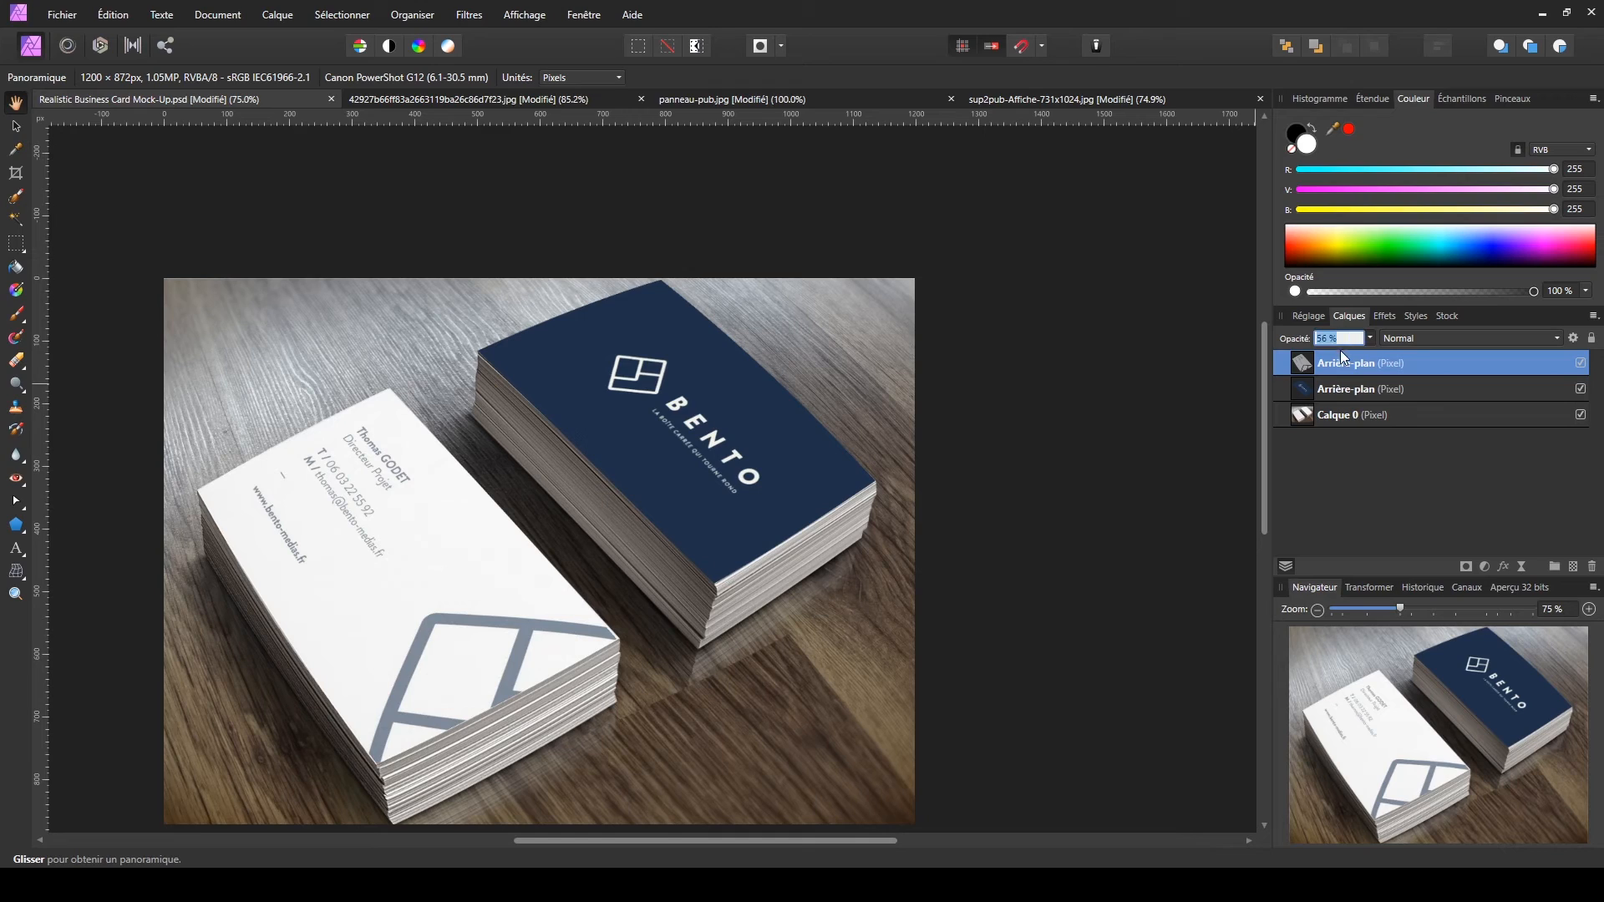
- Set the white card layer's opacity to 100% and its blend mode to Produit
left_click(1371, 338)
left_click_drag(1360, 351, 1427, 358)
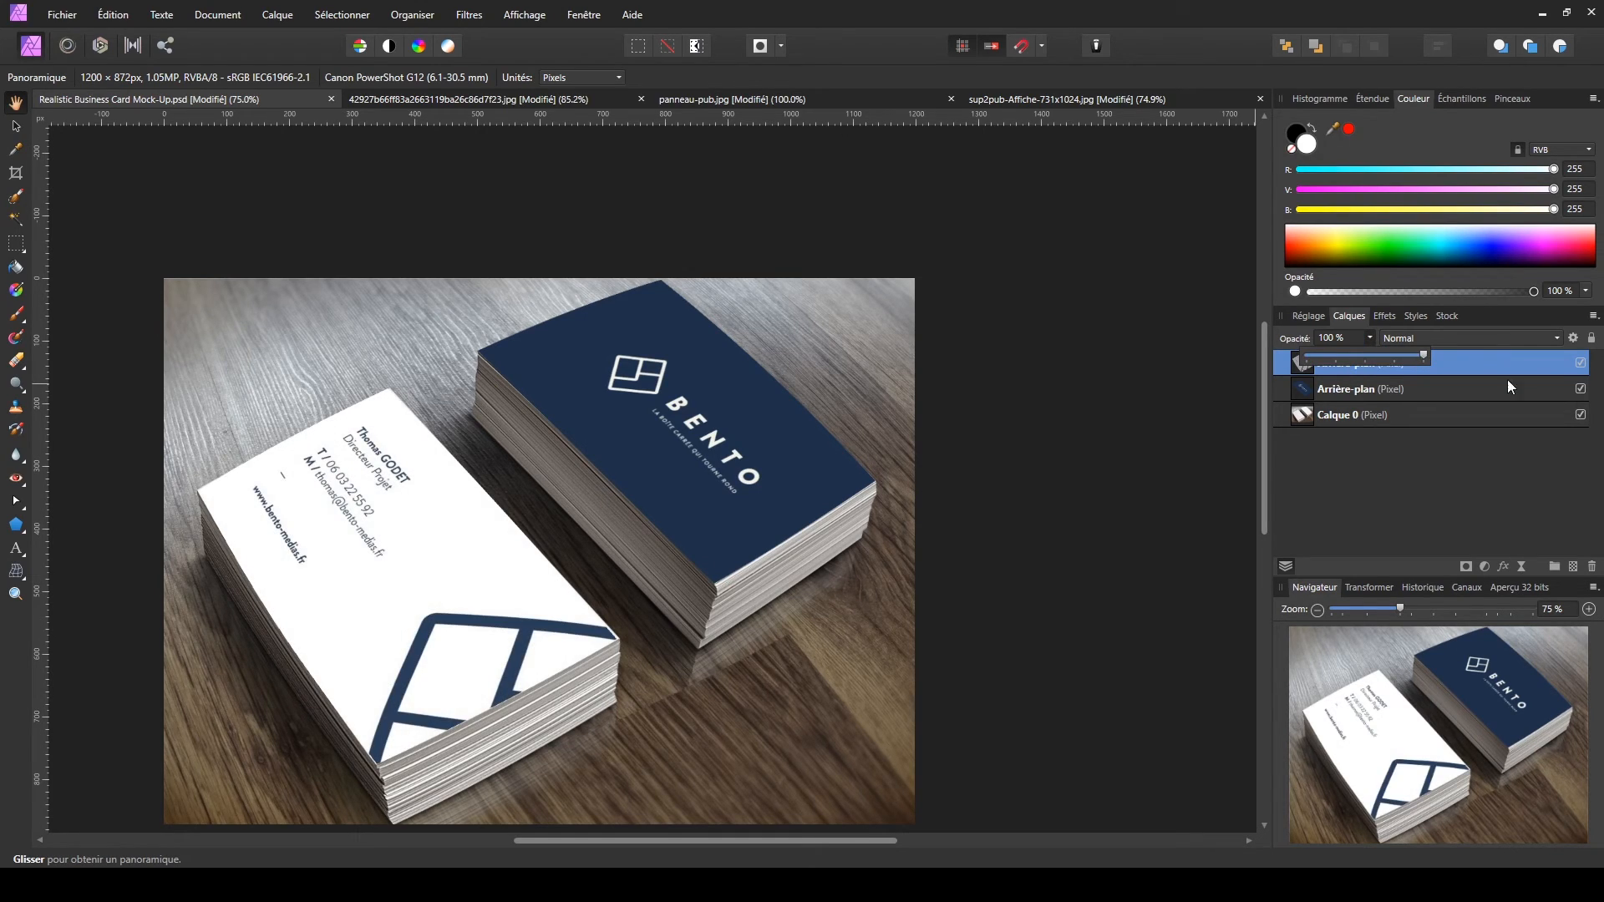
left_click(1427, 336)
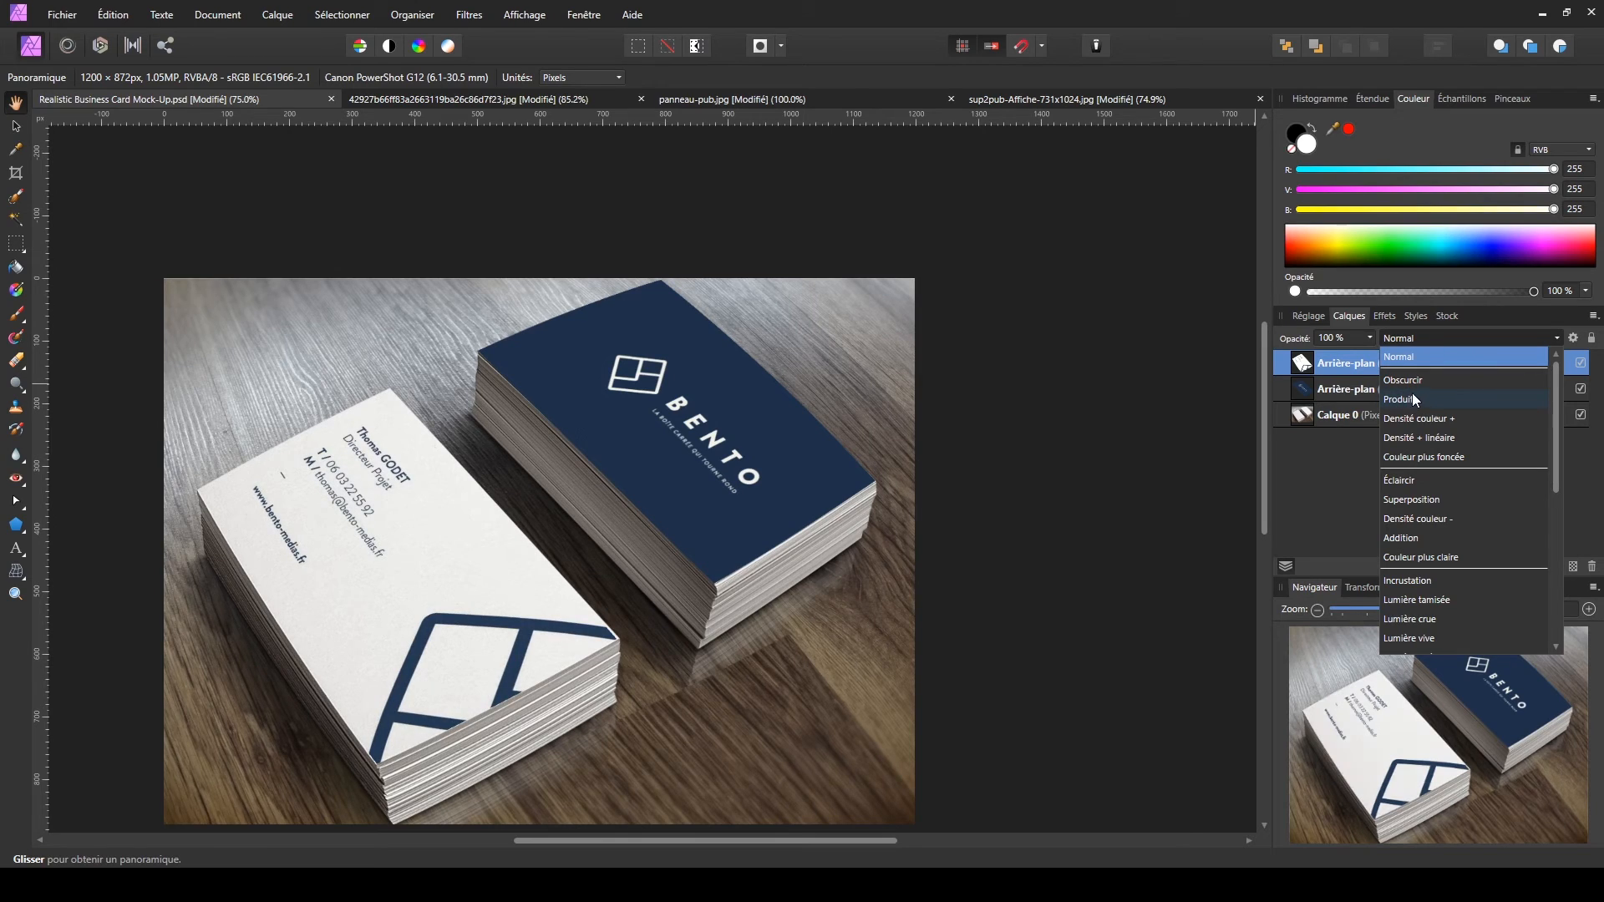
left_click(1418, 400)
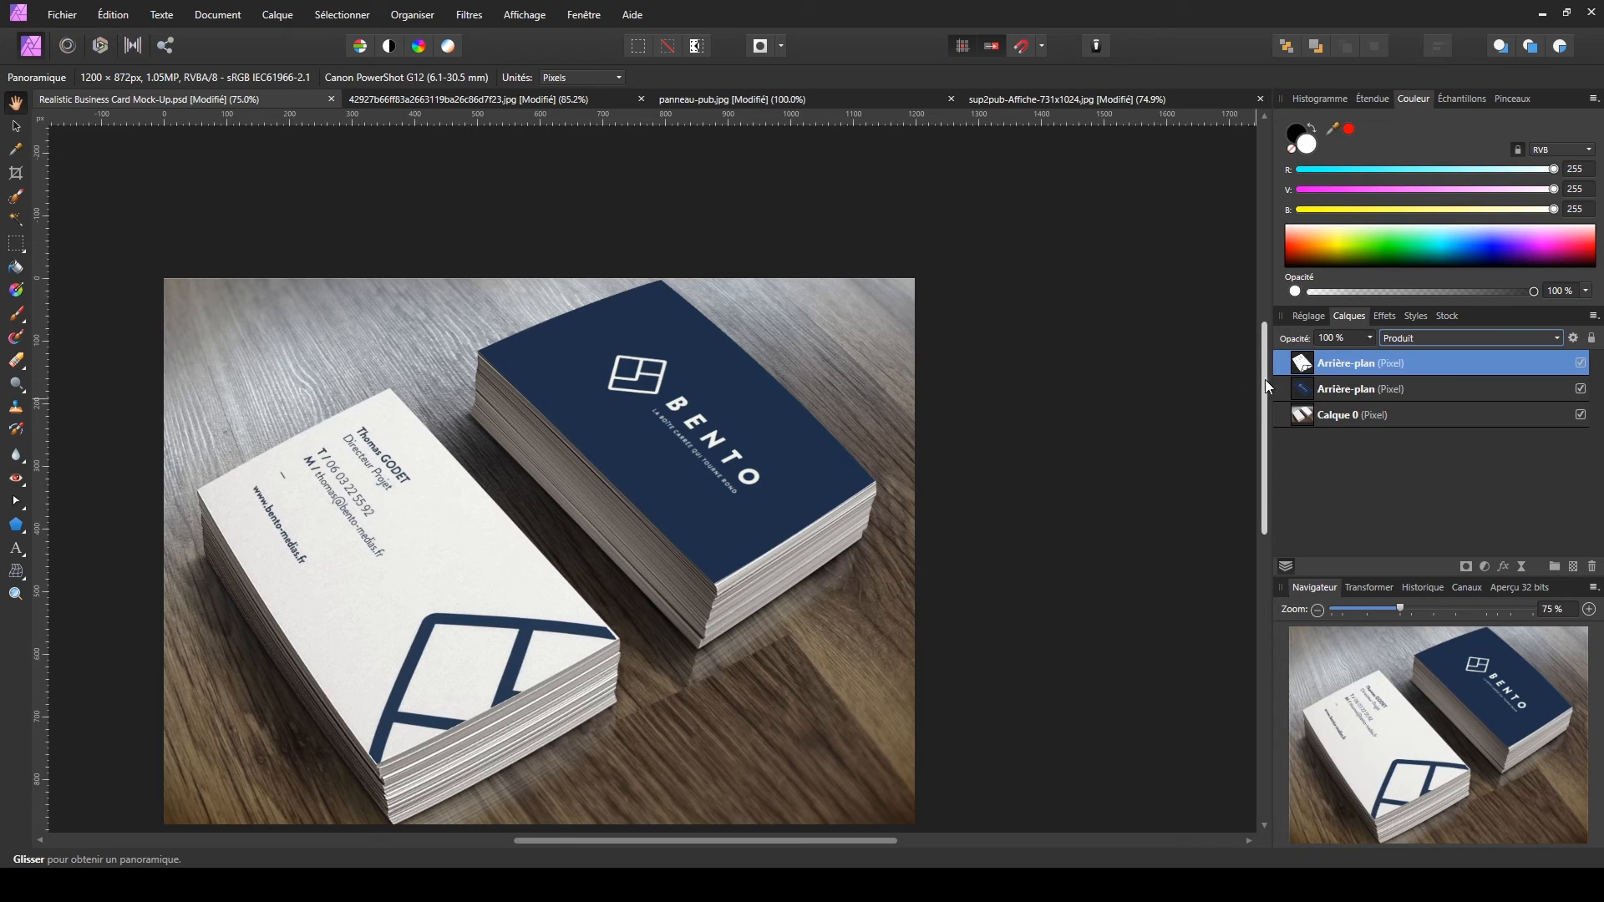
- Select the BENTO card layer and examine how both cards blend into the photographed stacks up close and as a whole
left_click(1322, 391)
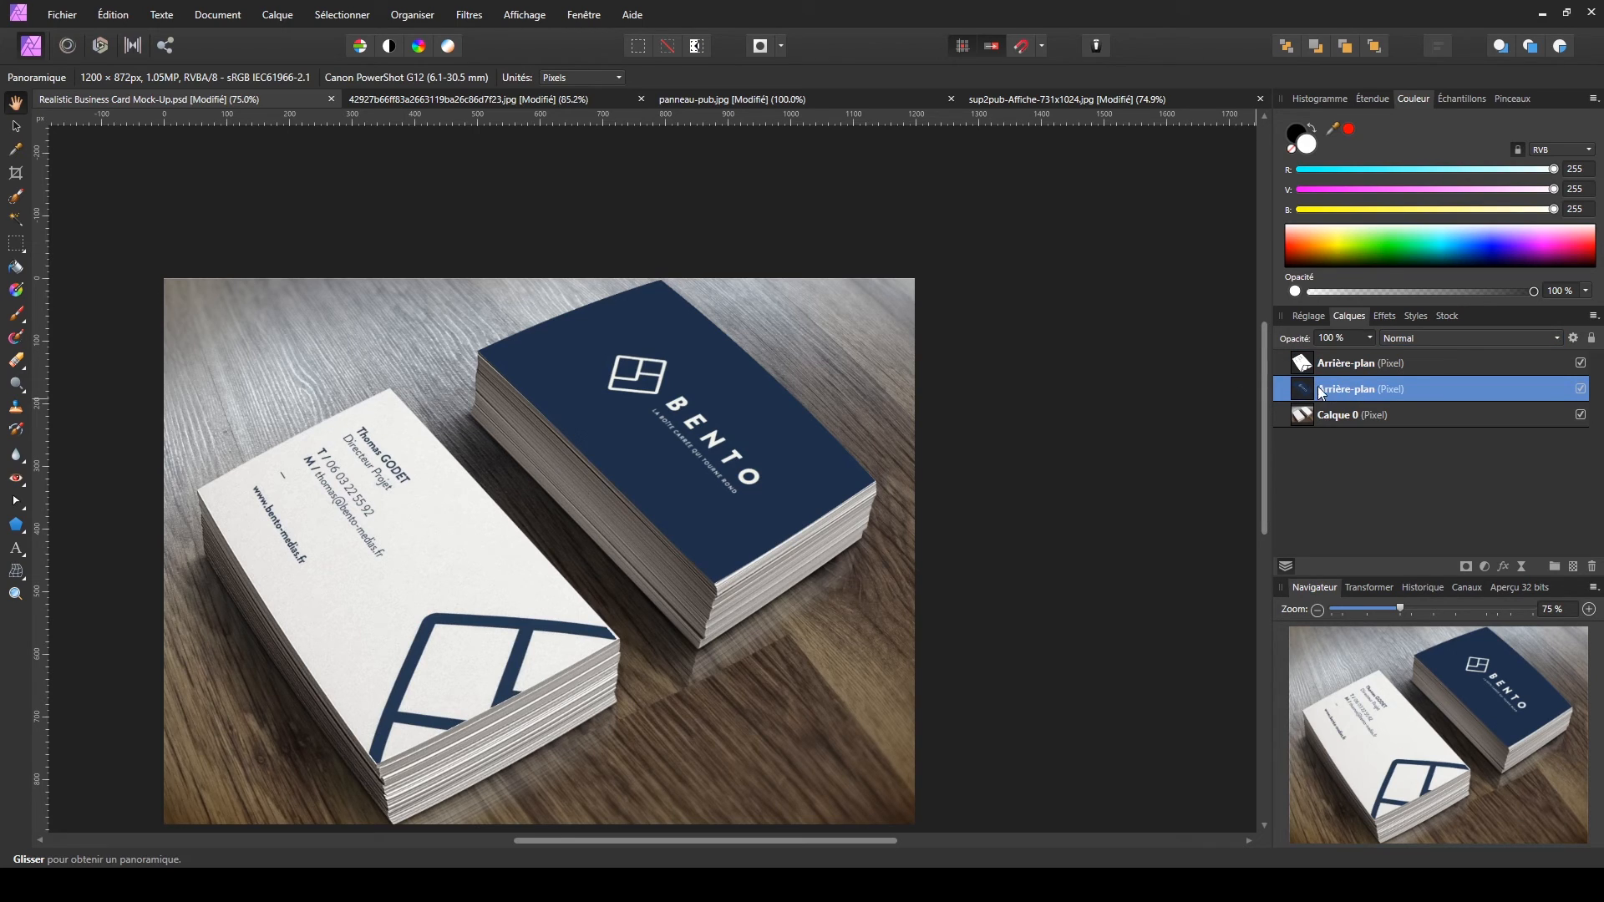
left_click(1401, 339)
scroll(430, 584, "up", 3)
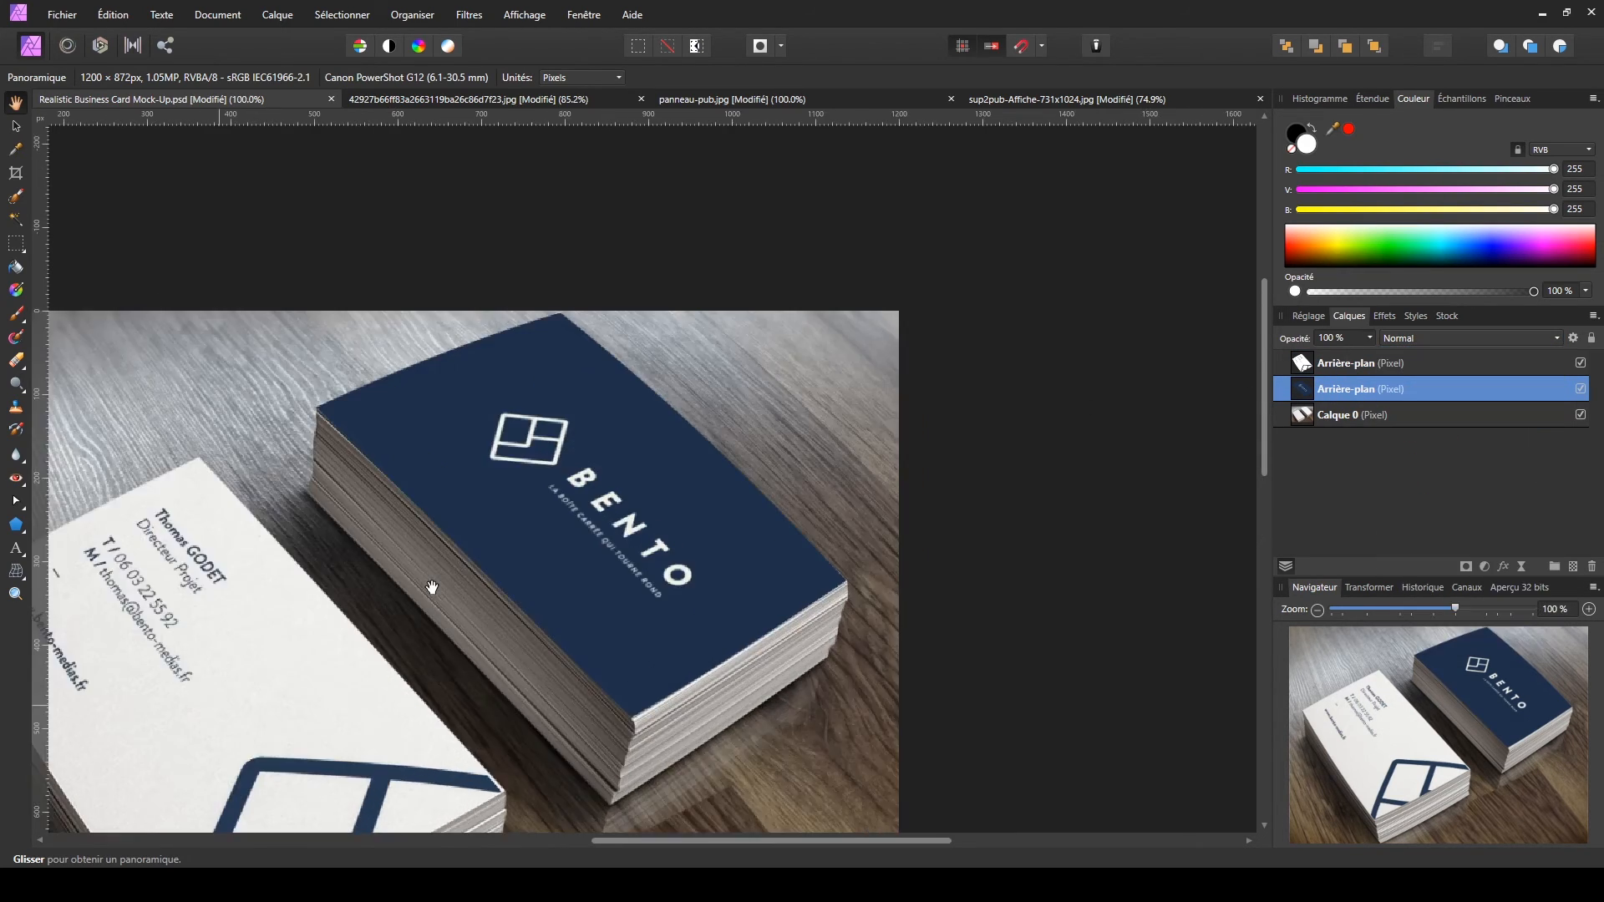
scroll(563, 530, "down", 2)
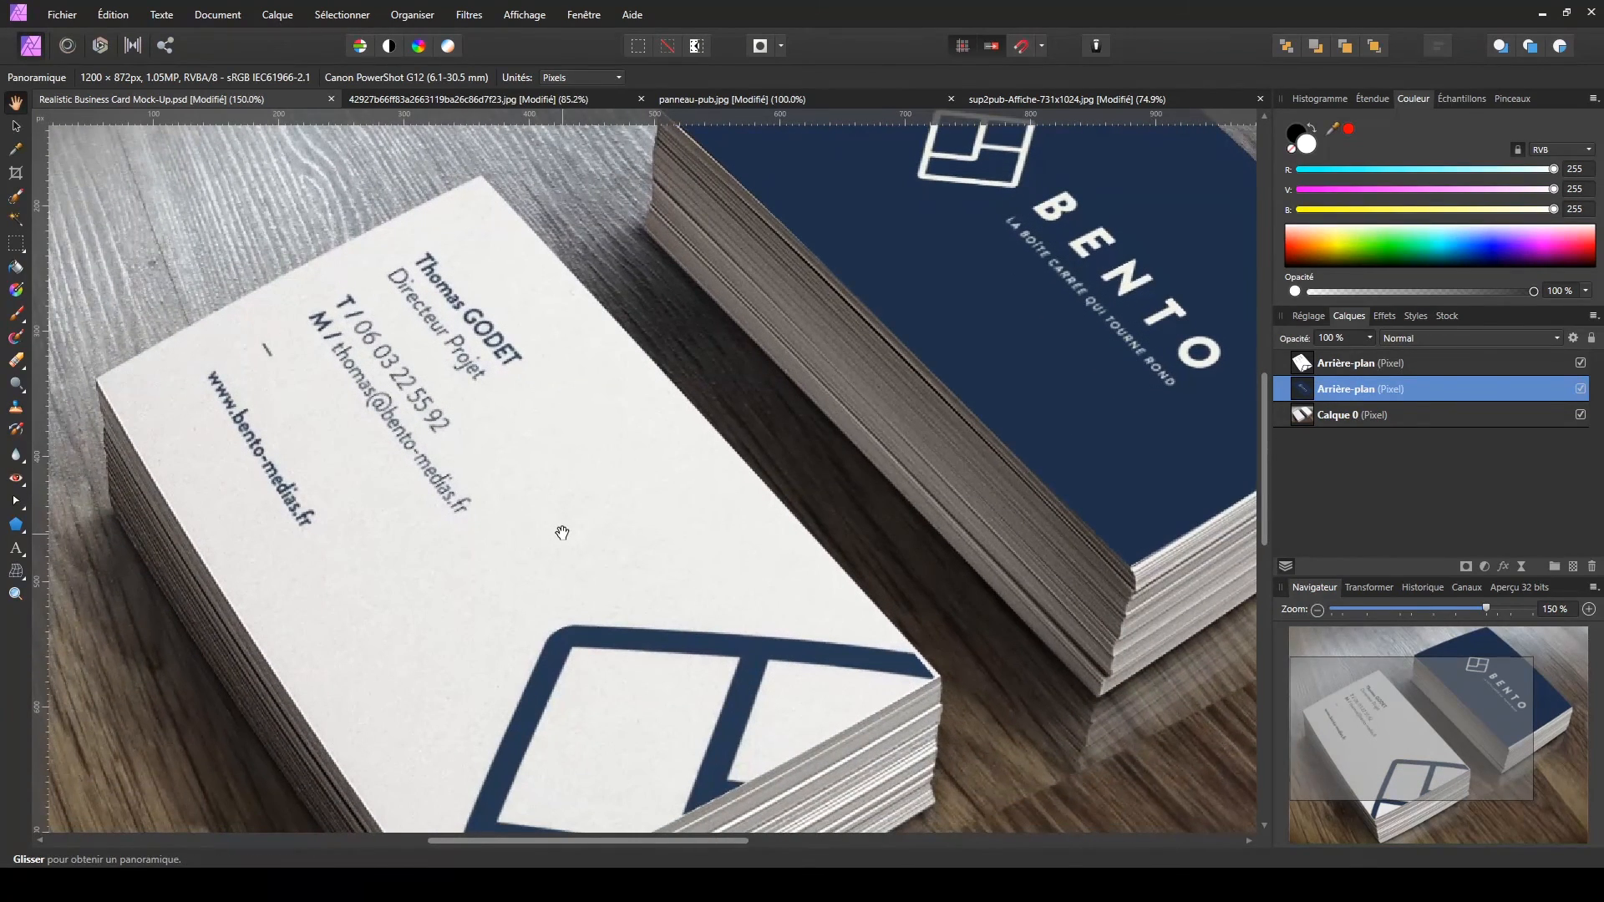
scroll(562, 530, "up", 2)
scroll(562, 532, "down", 2)
scroll(563, 532, "down", 1)
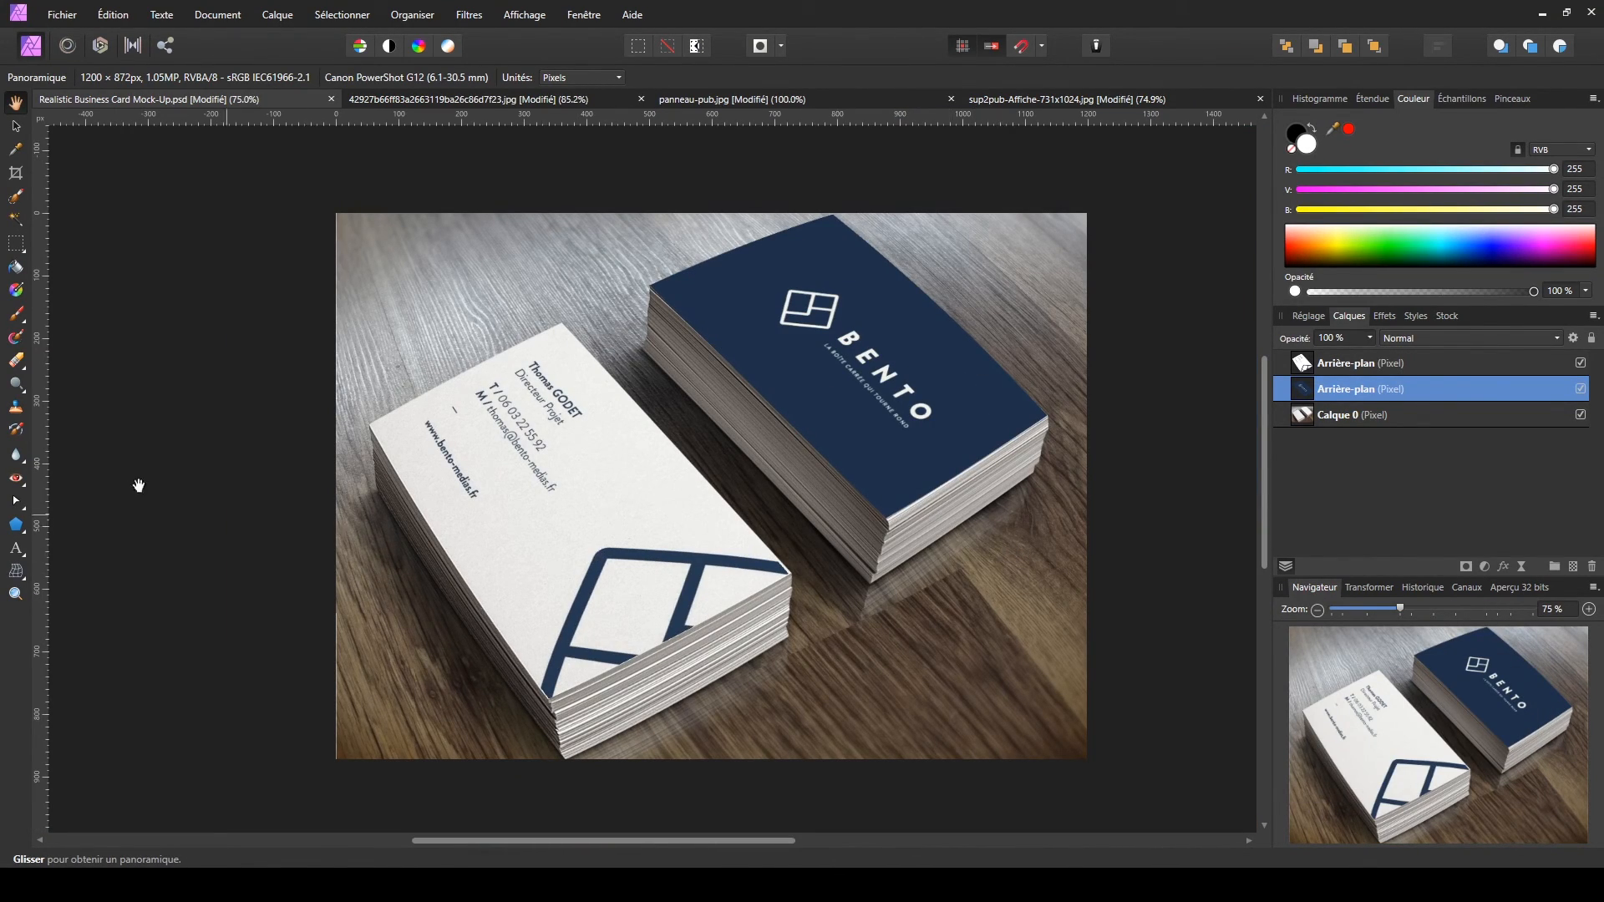
- Bring up the Mesh Warp grid on the BENTO card layer, leave it without edits and clear the layer selection
left_click(20, 576)
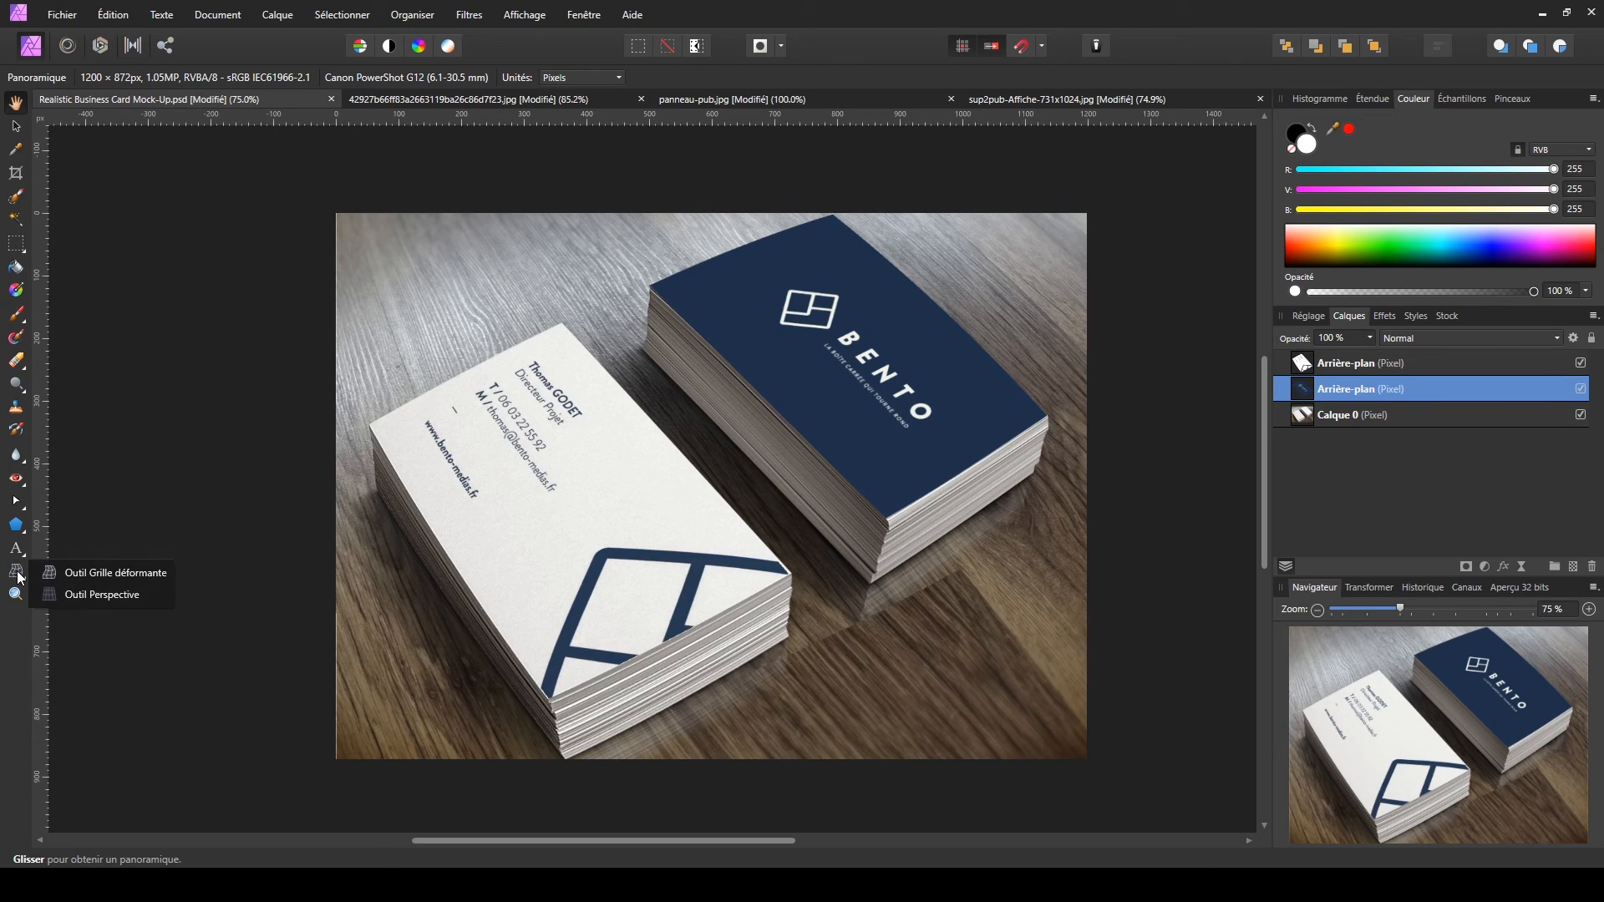
left_click(101, 572)
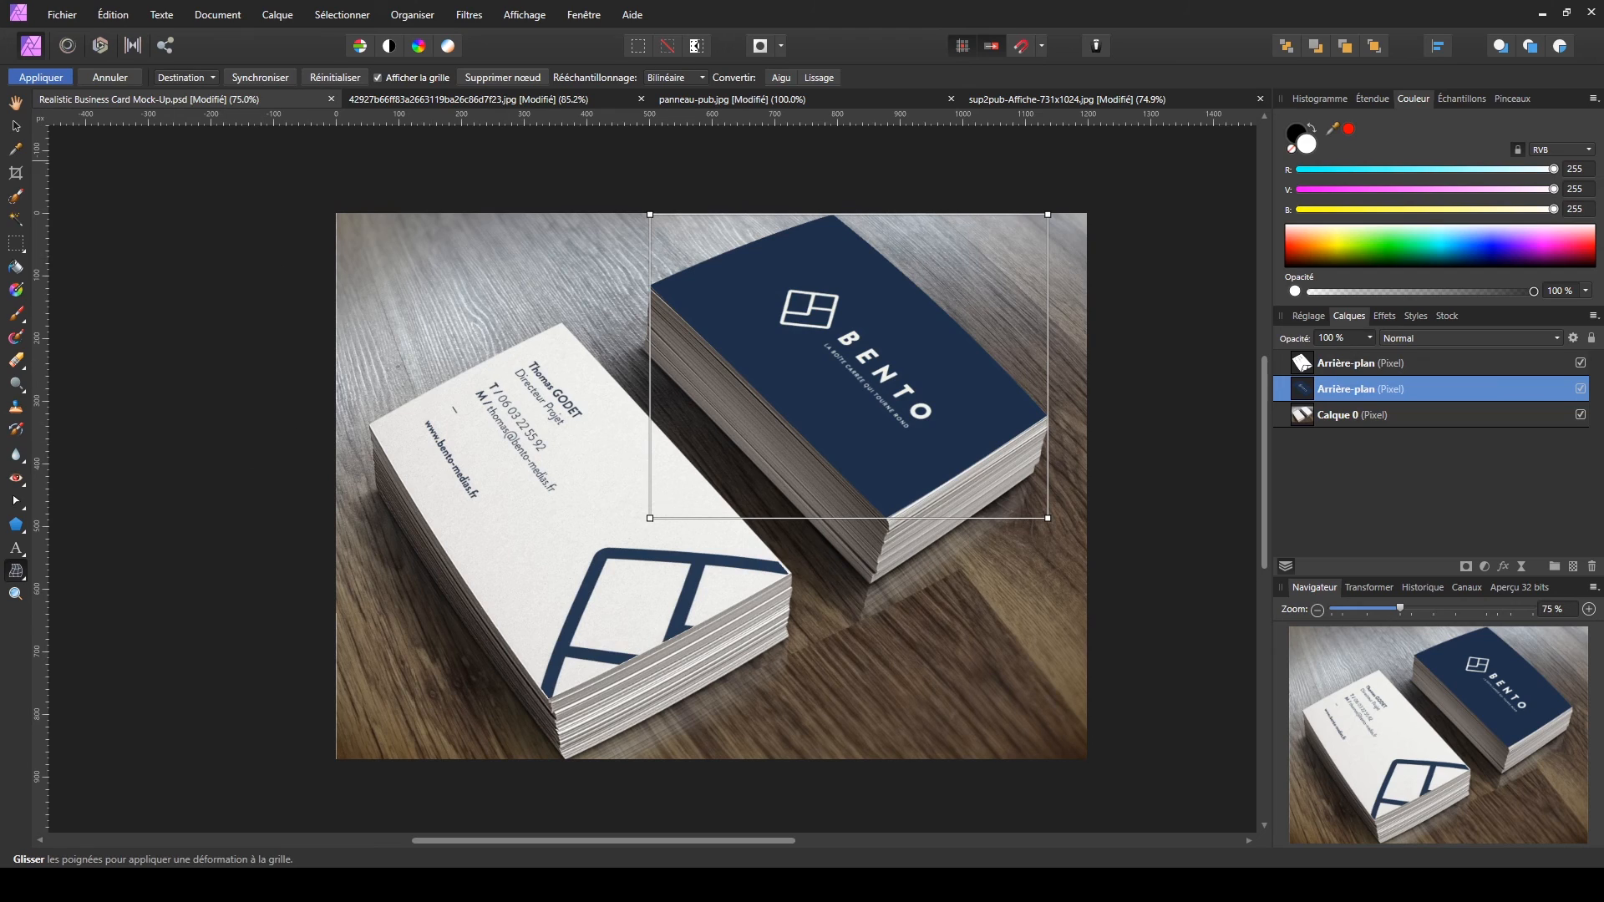
left_click(15, 125)
left_click(254, 381)
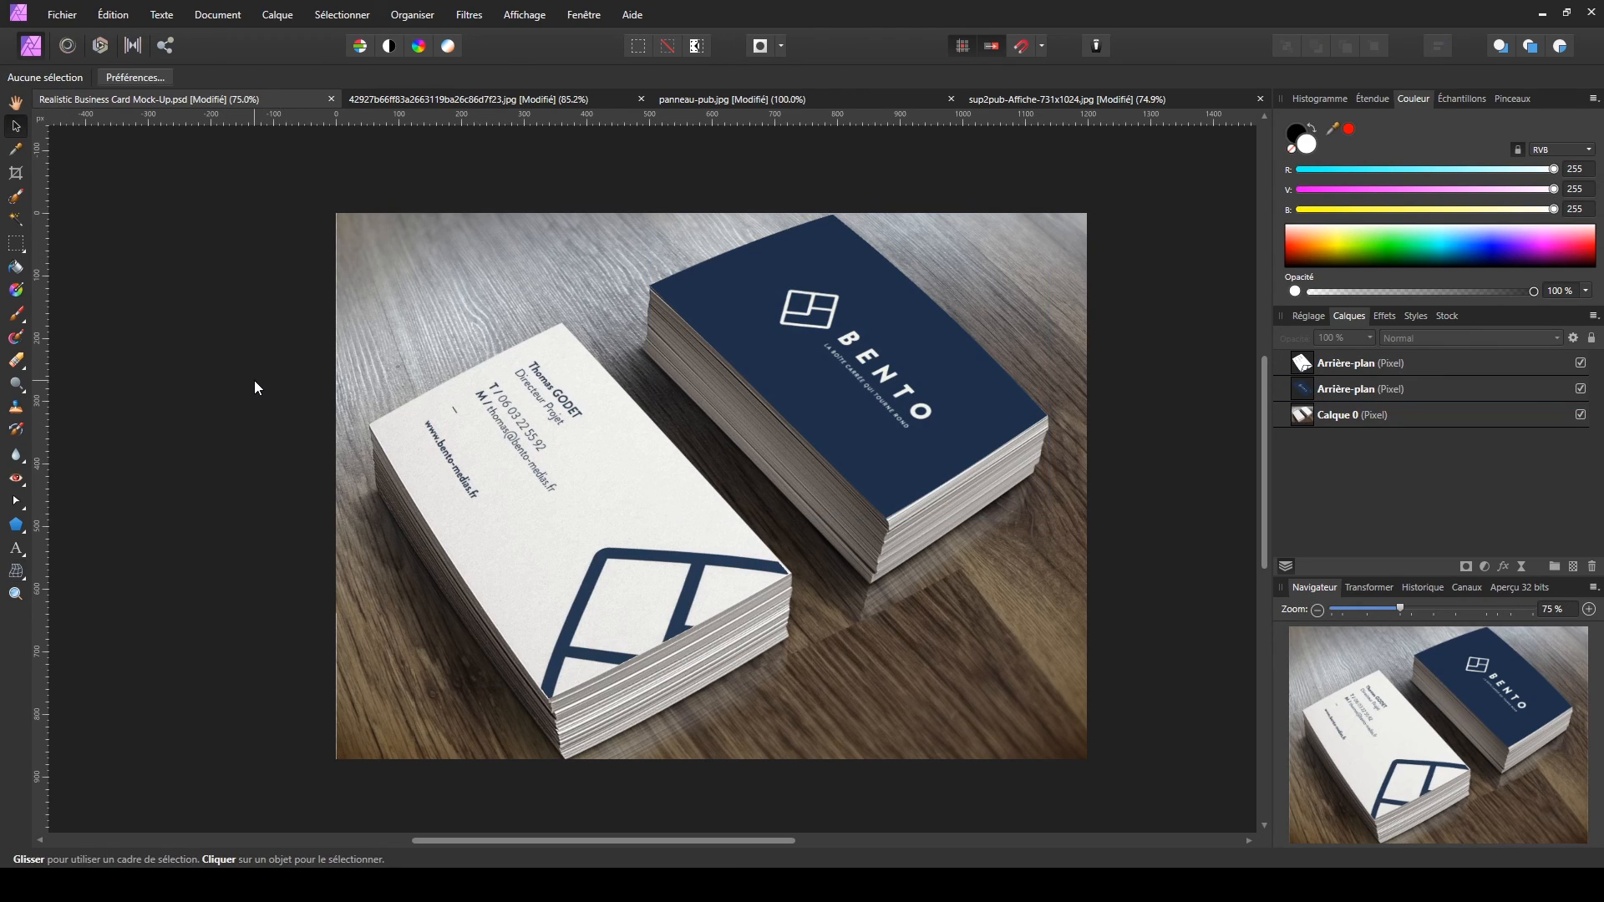